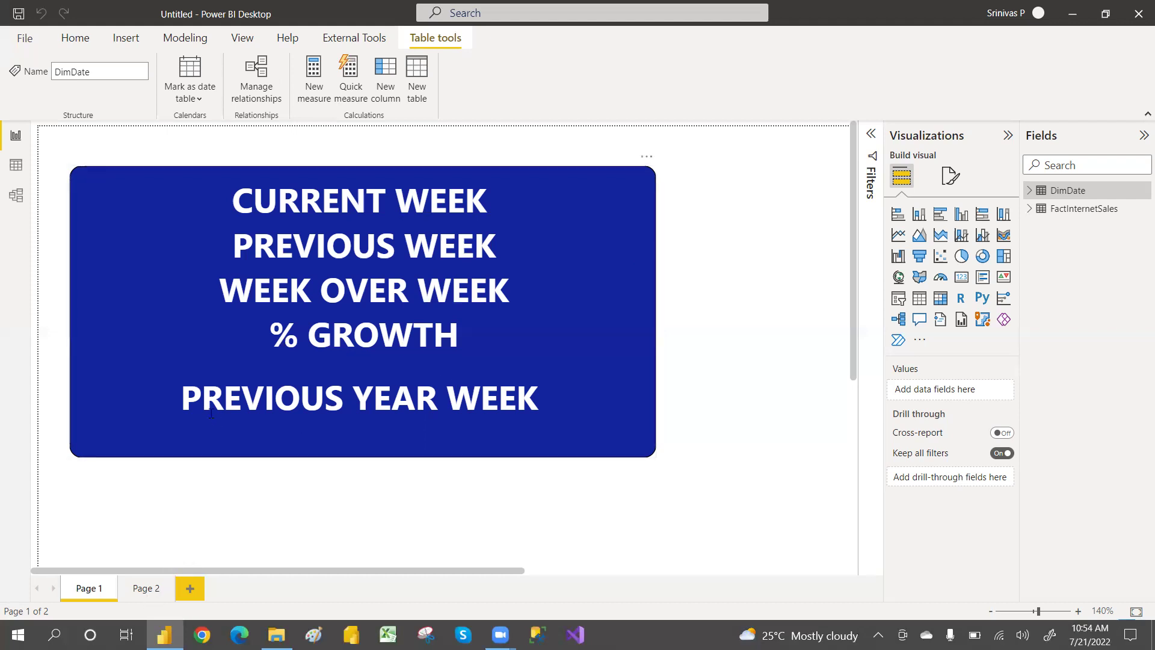
drag(199, 408, 534, 402)
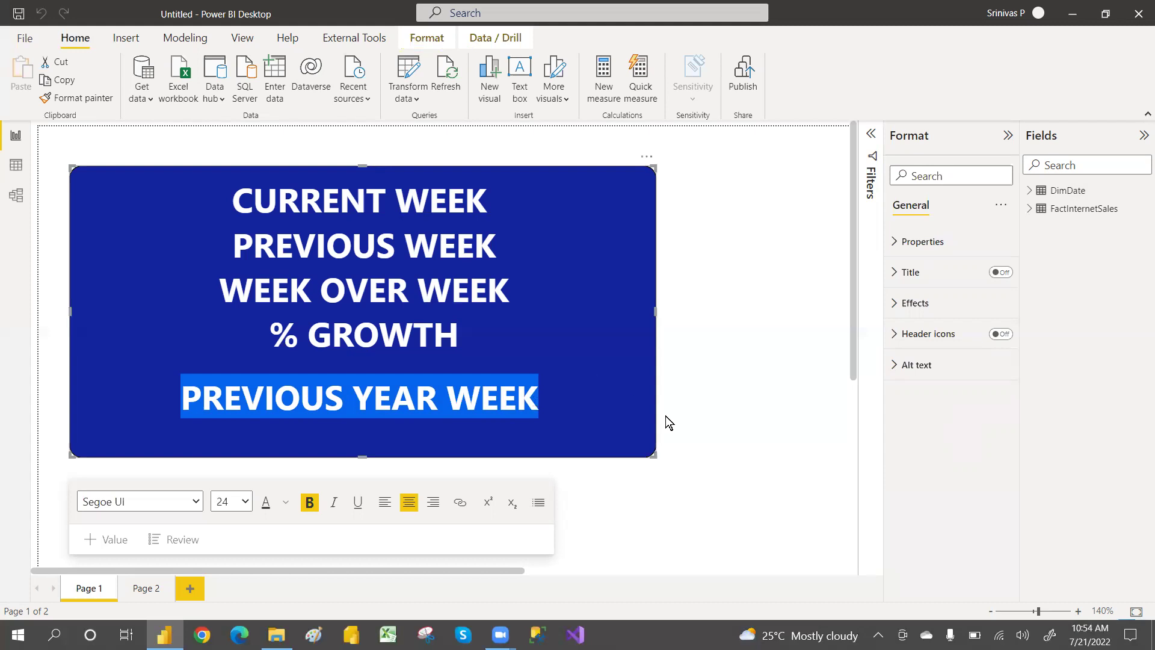
click(698, 427)
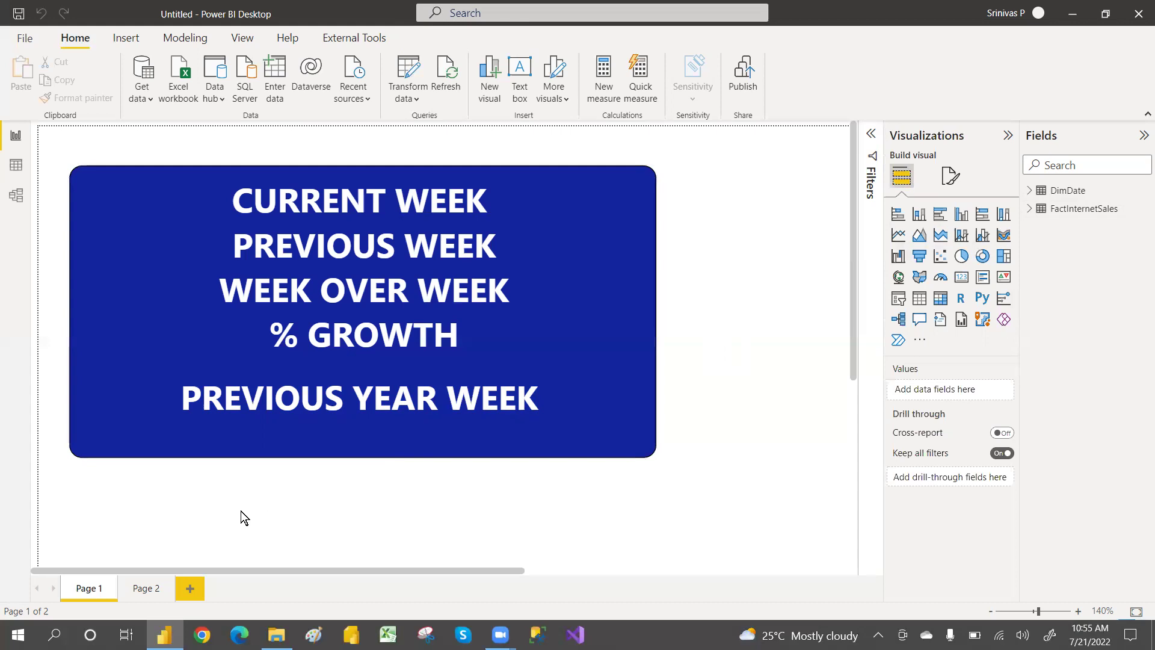
- On Page 2, create the measure TOTAL SALES = SUM(FactInternetSales[SalesAmount]) in the FactInternetSales table
click(146, 588)
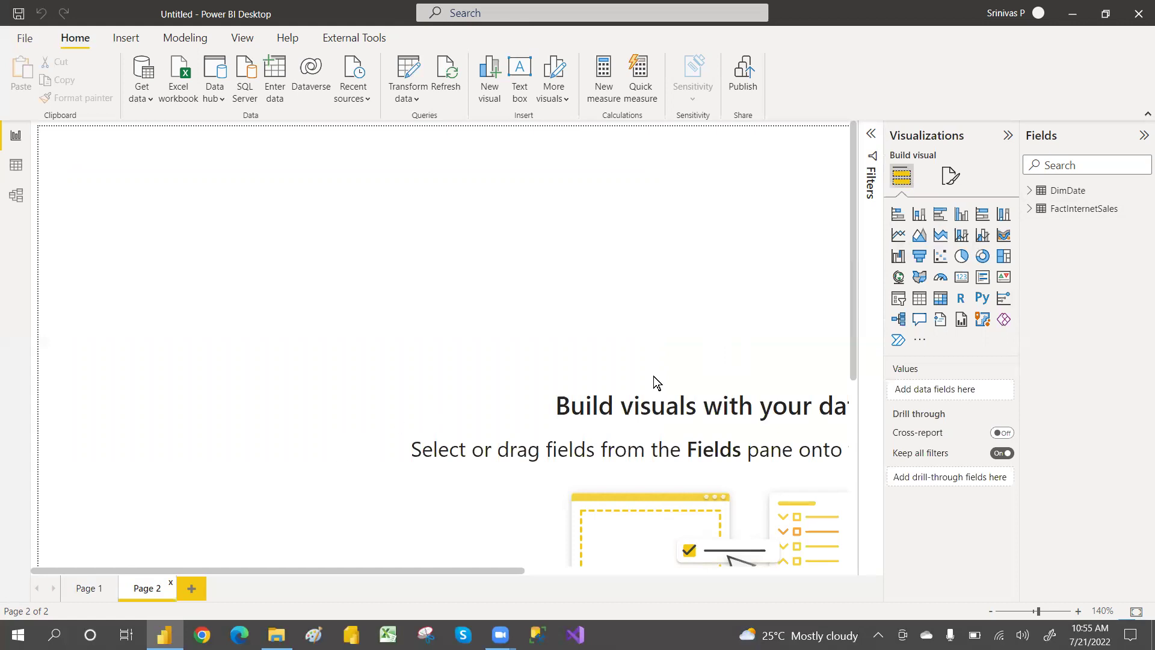
right_click(1064, 217)
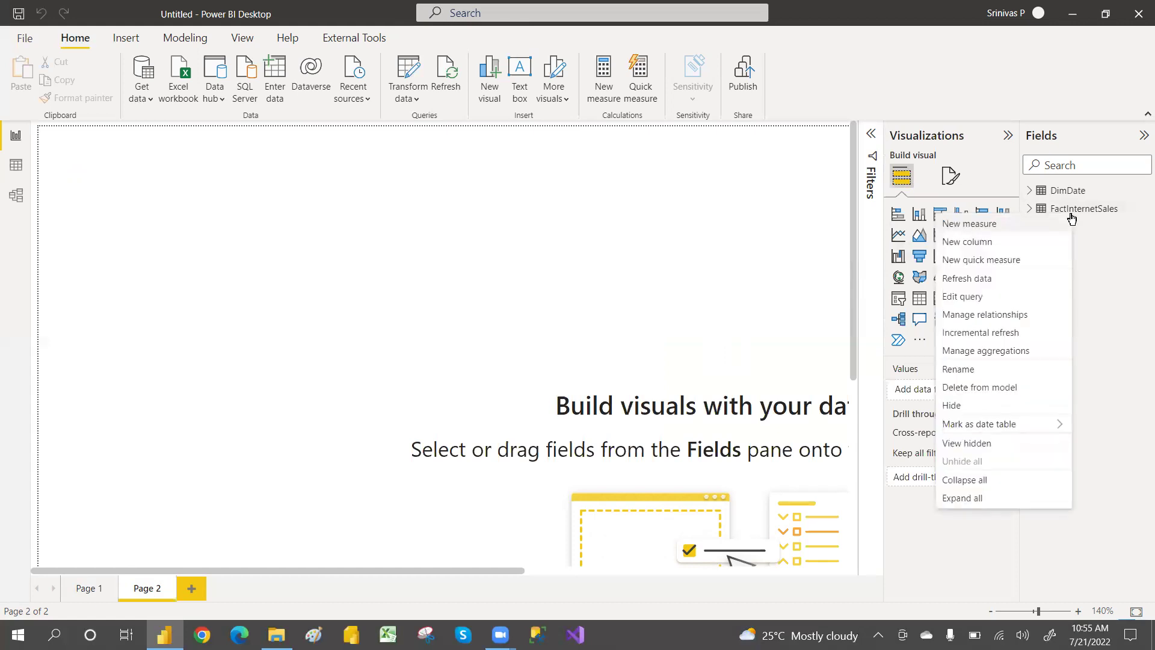
click(969, 224)
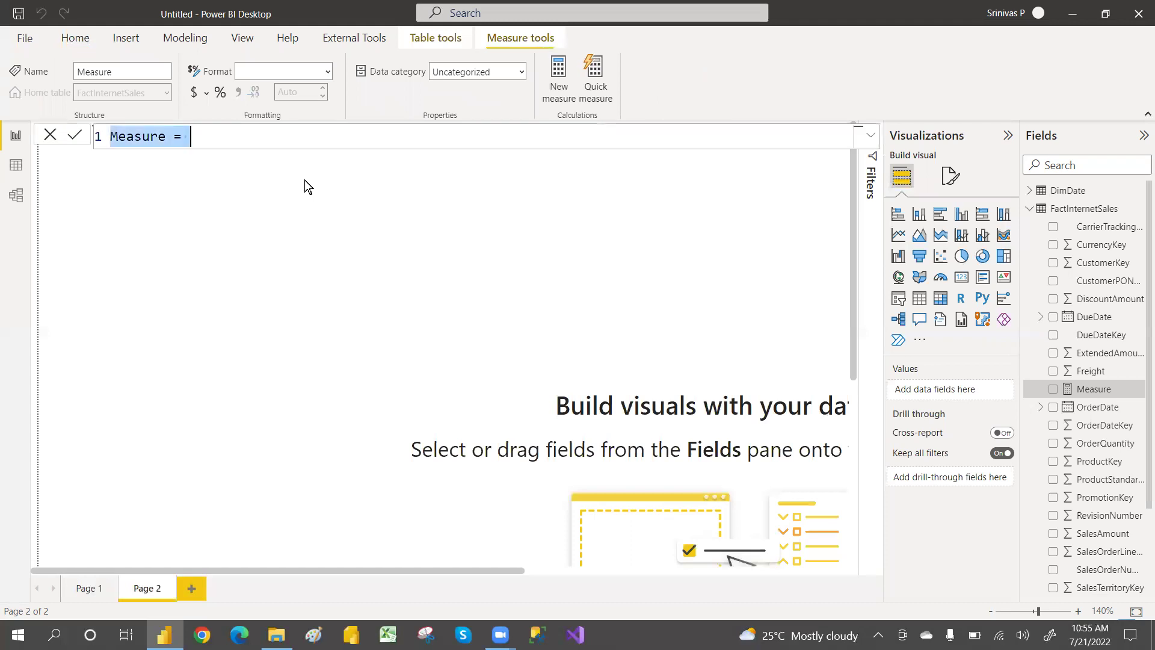
key(BackSpace)
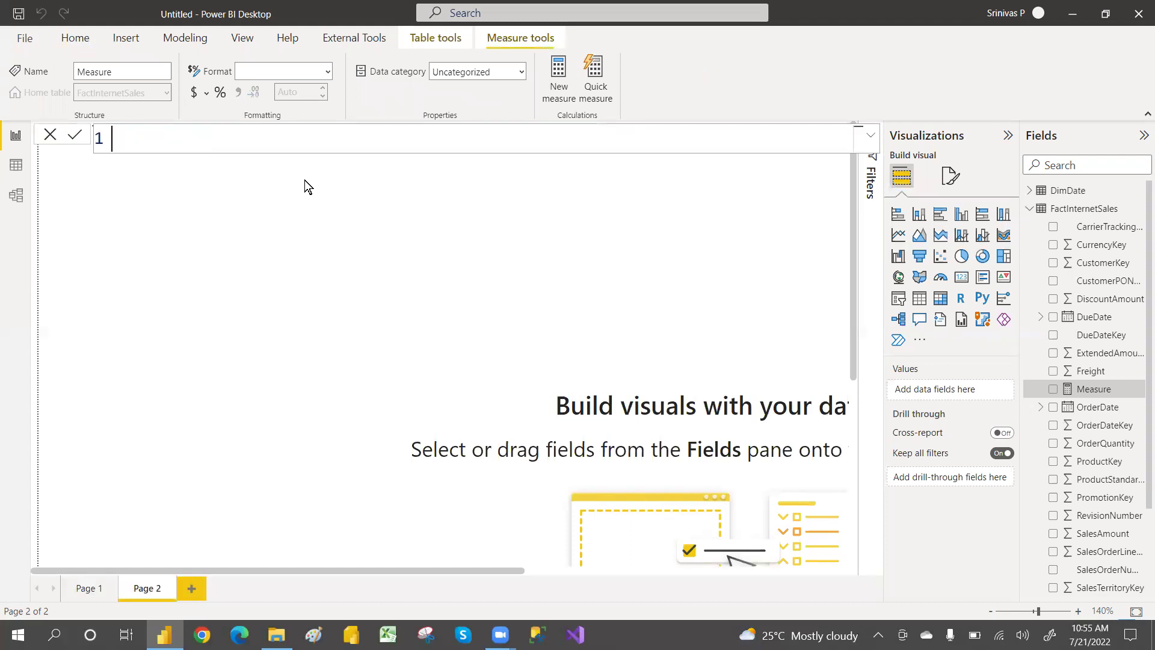
text(TOTAL SALES)
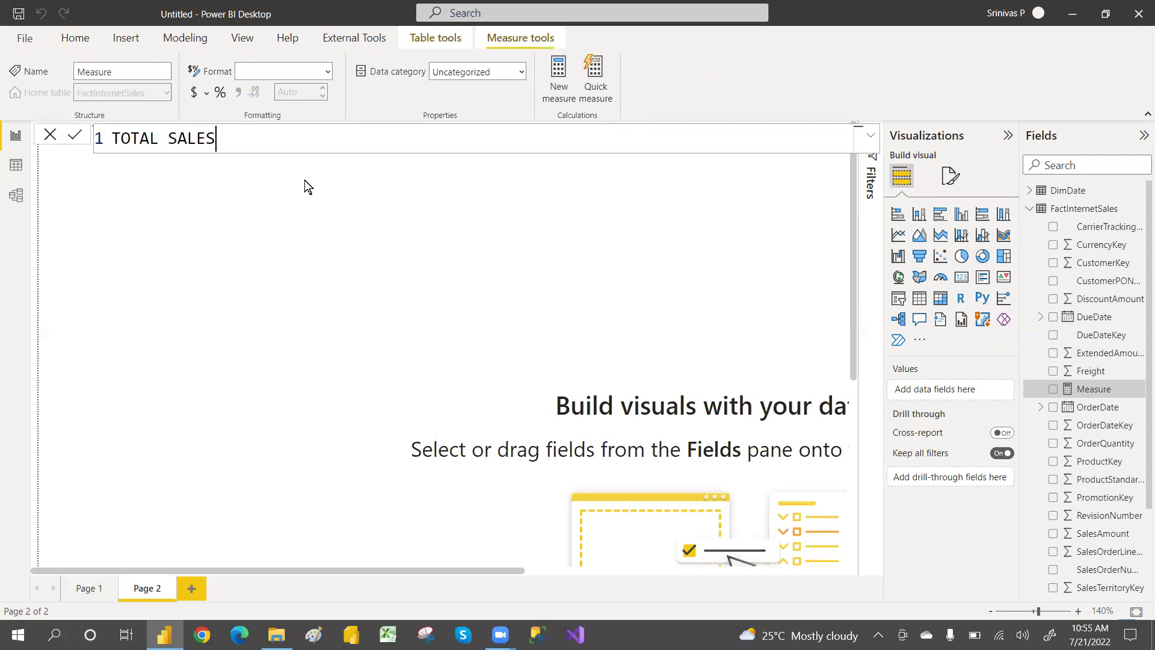
text( = SUM()
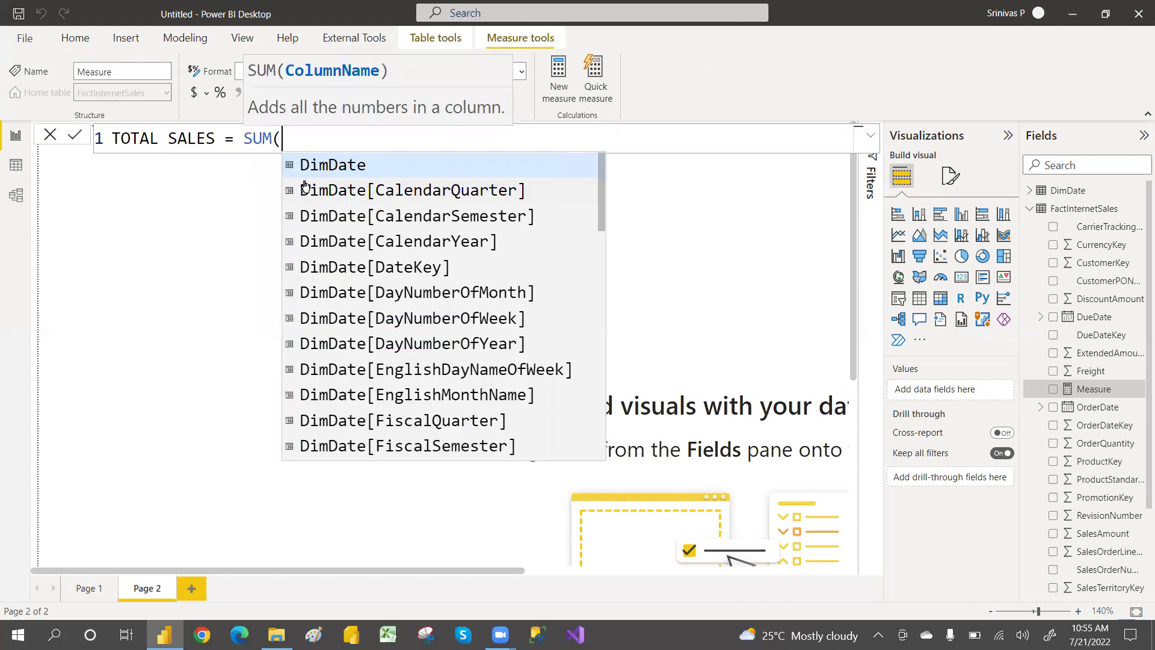
text(SALESAM)
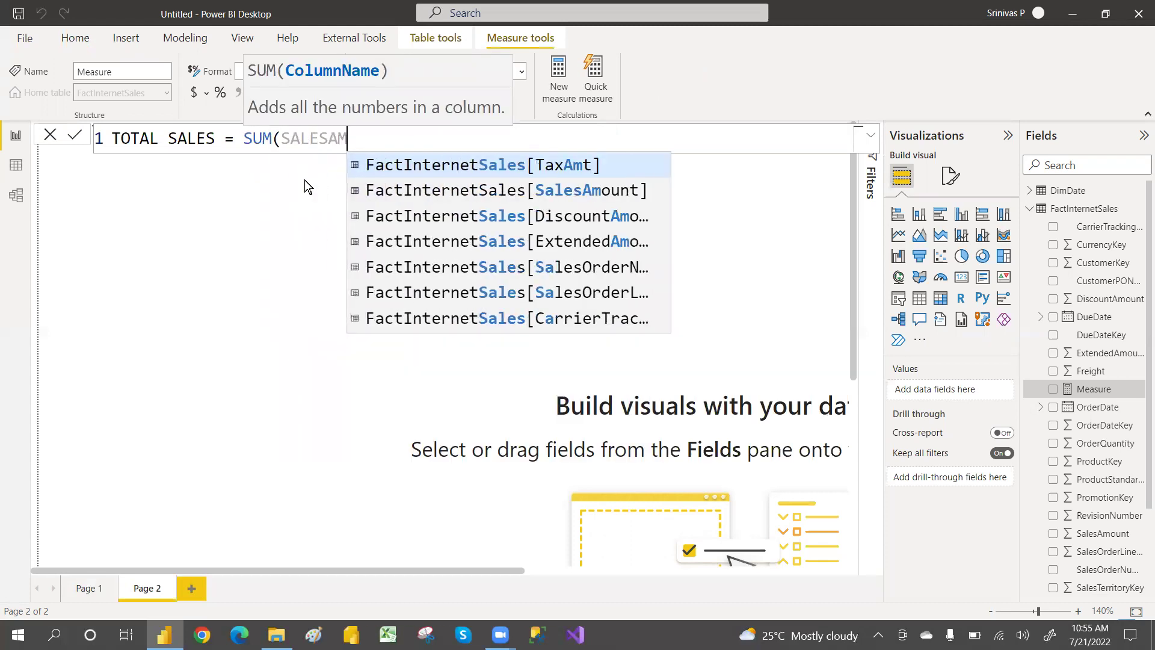
click(571, 190)
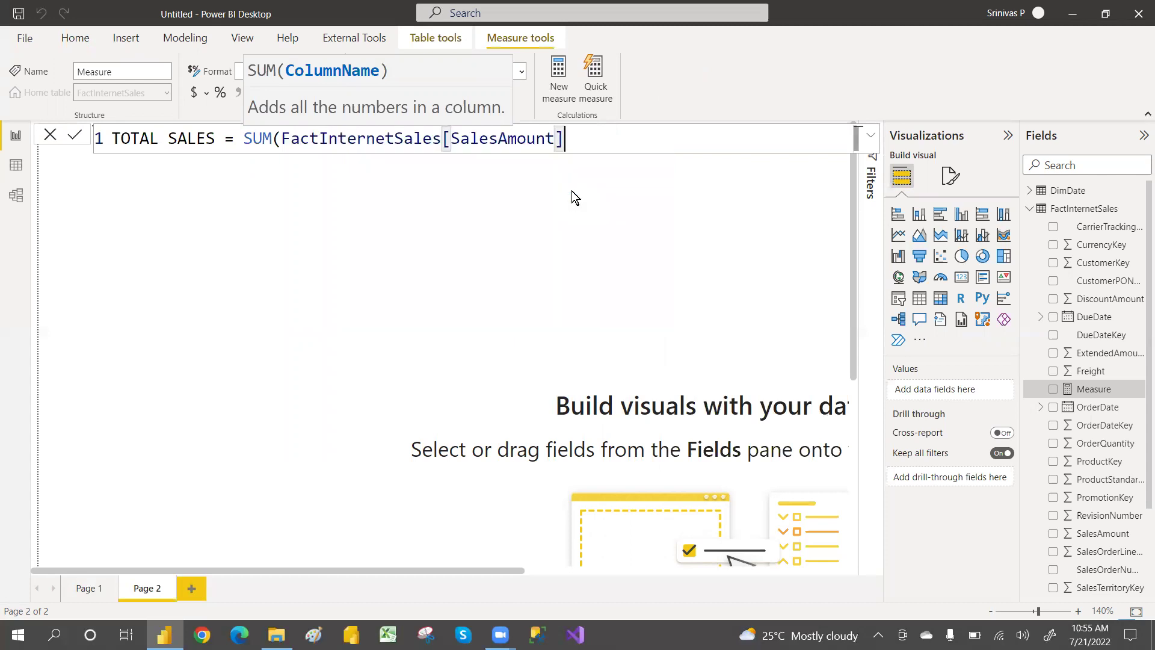
text())
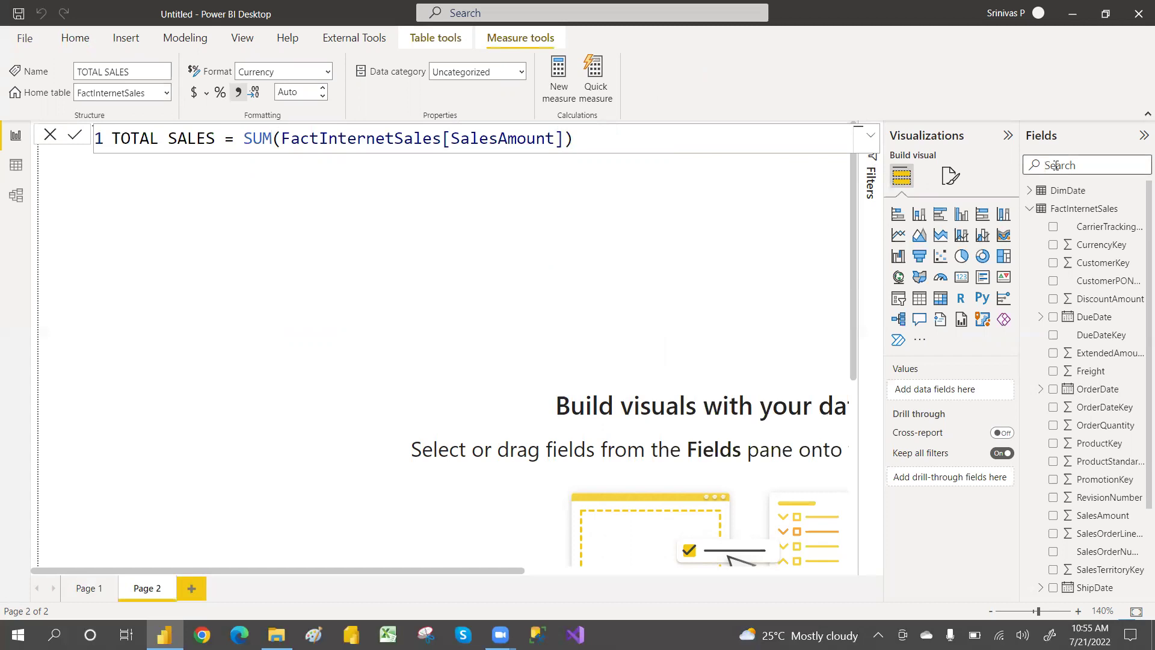
- Build a table visual listing unsummarized WeekNumberOfYear values, place it near the page's upper-left corner and make it slightly taller
text(WE)
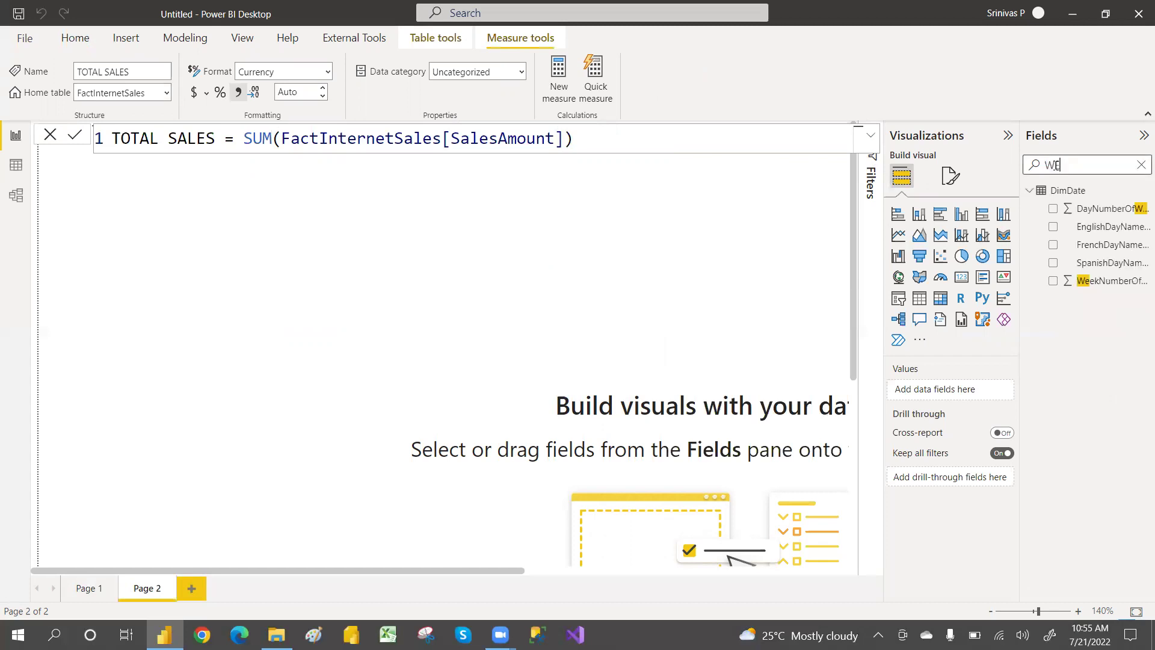
click(1052, 281)
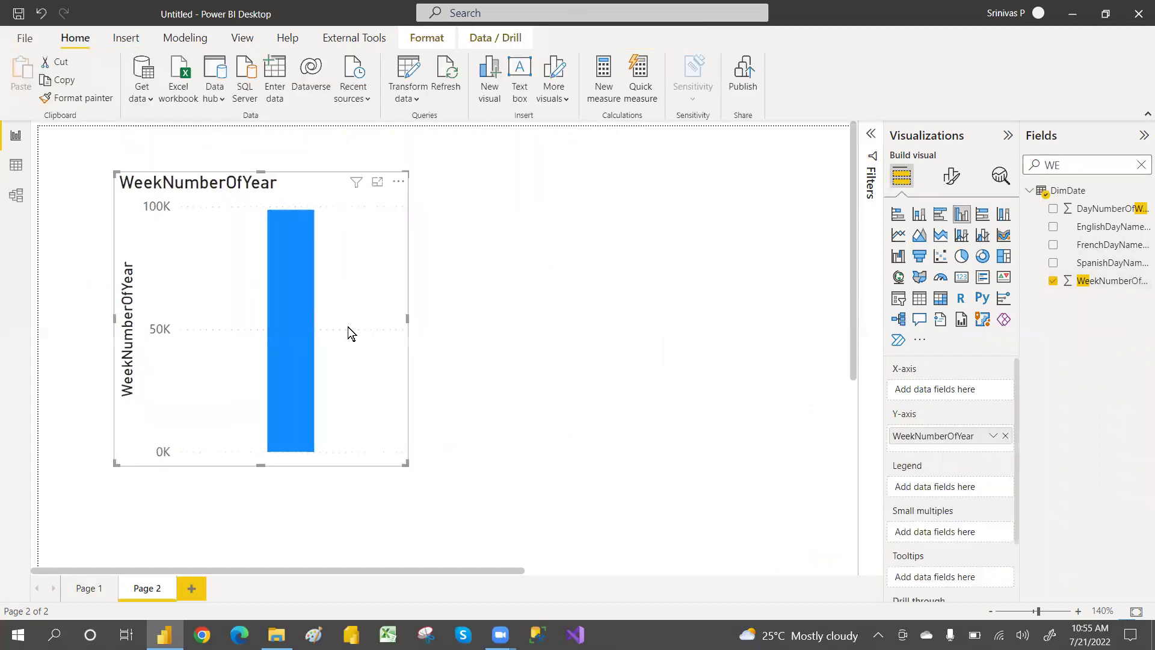
click(918, 300)
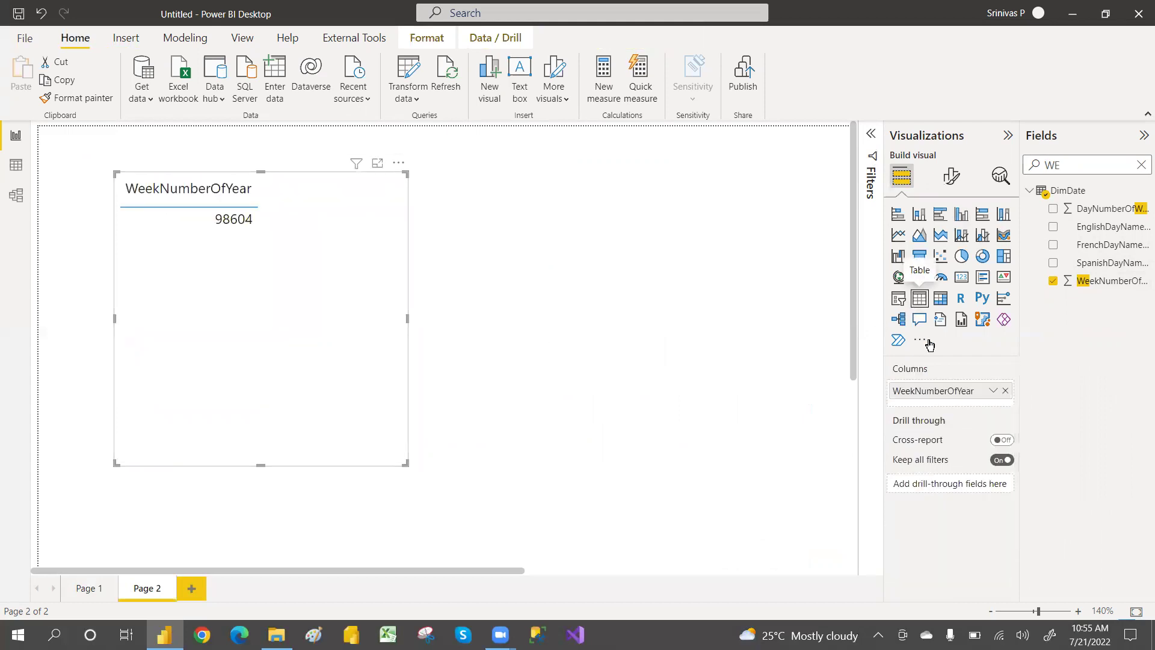
click(992, 390)
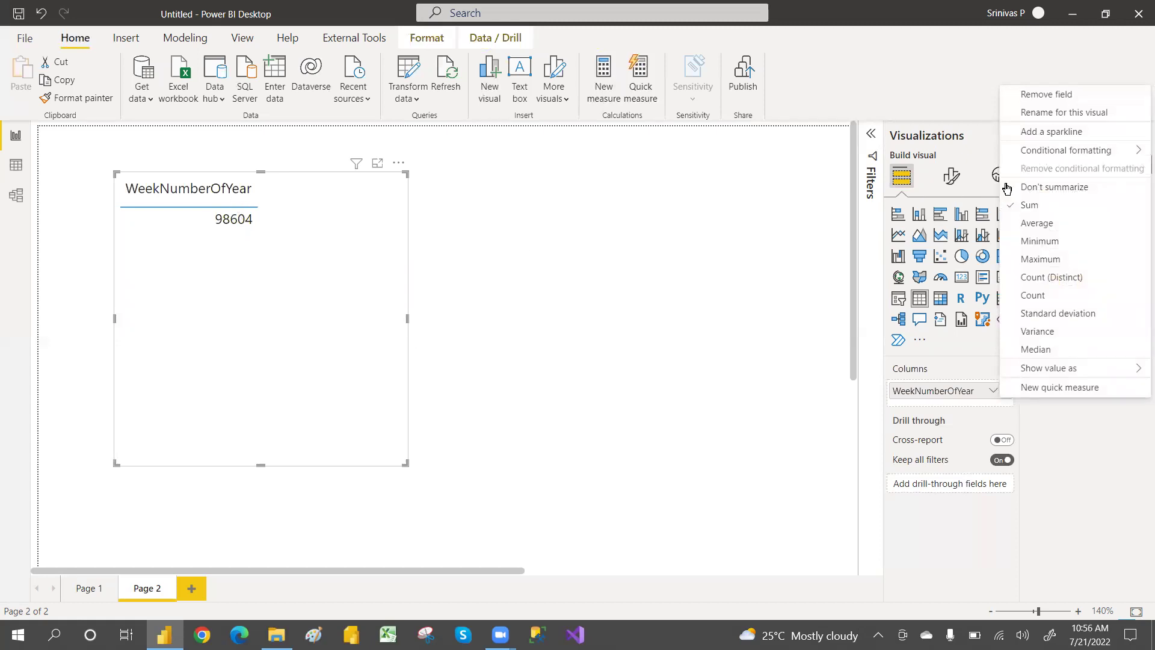
click(1026, 189)
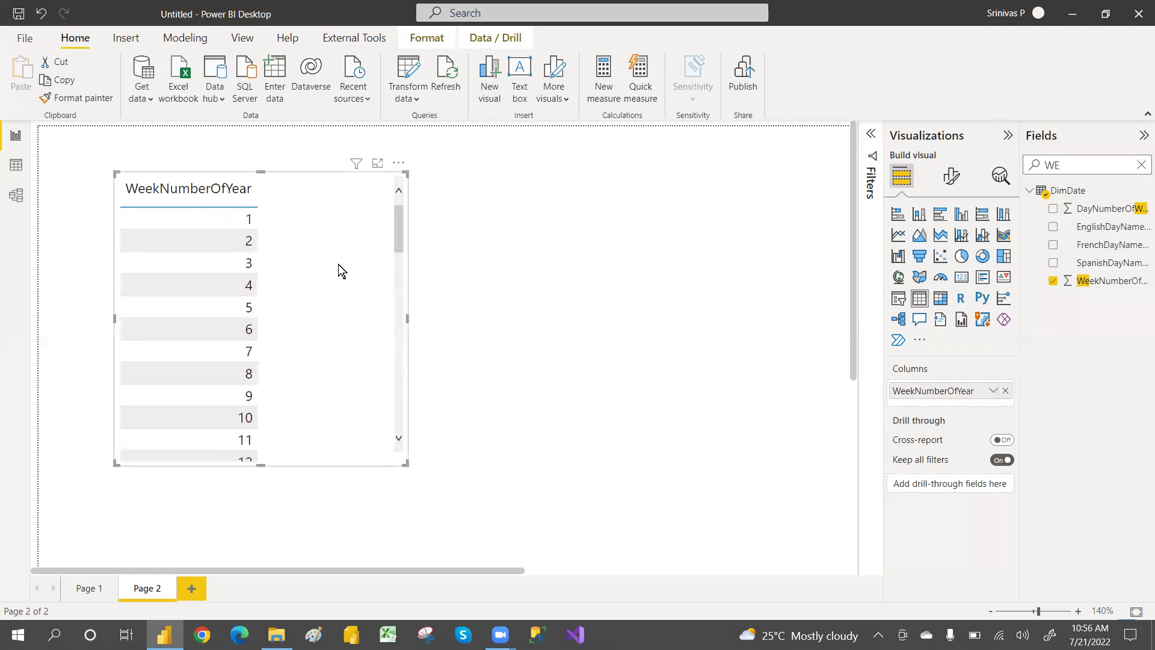
drag(295, 189, 258, 176)
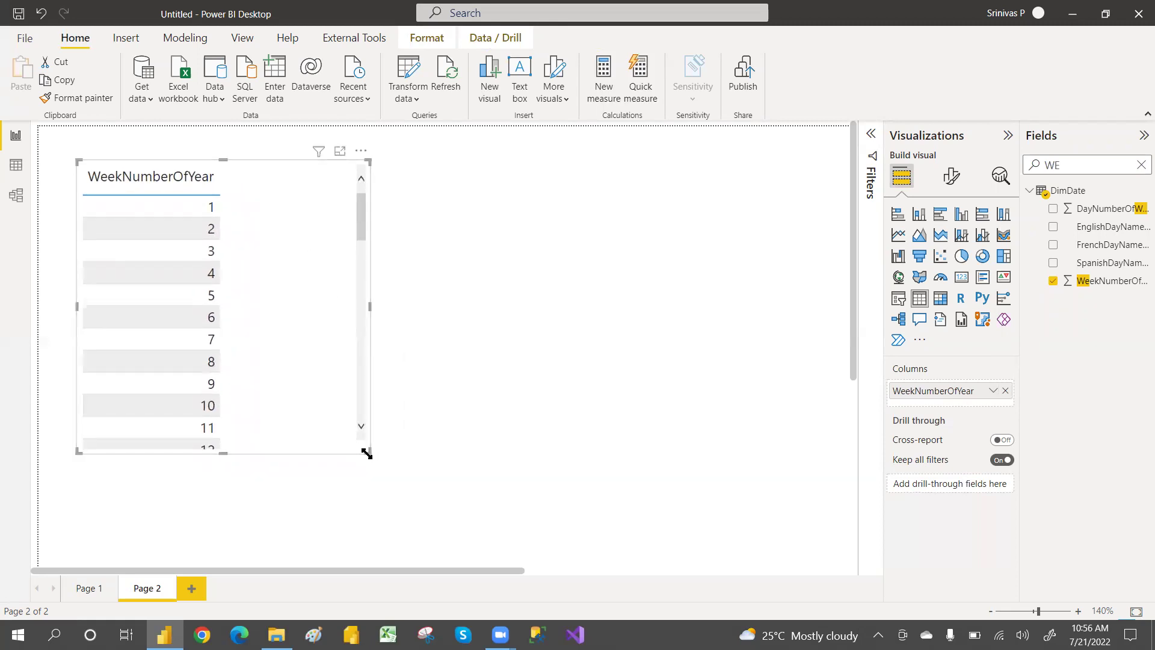
drag(366, 453, 367, 466)
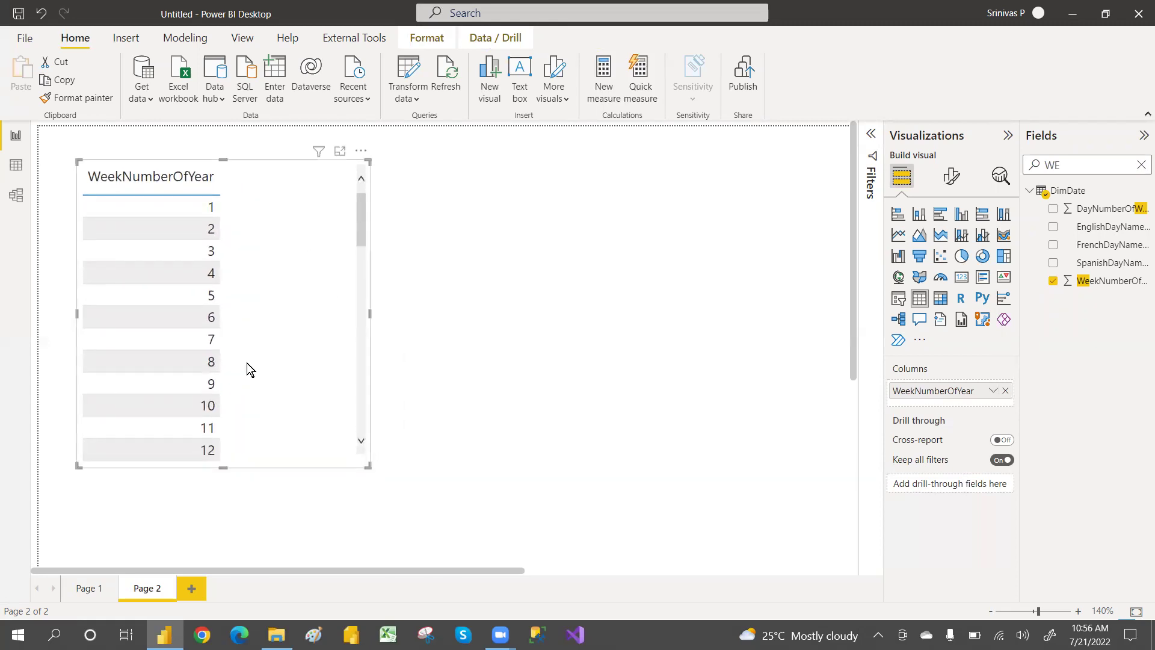
- Add the TOTAL SALES measure to the week table and enlarge the visual in both directions
click(1140, 168)
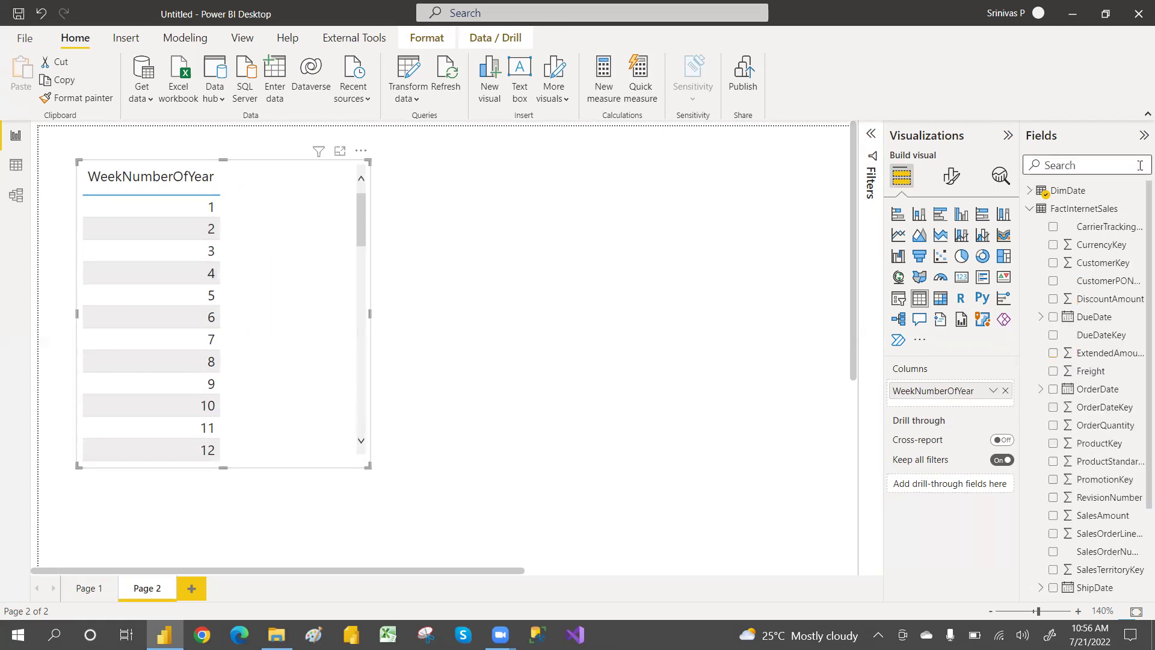
click(1123, 165)
text(TOTA)
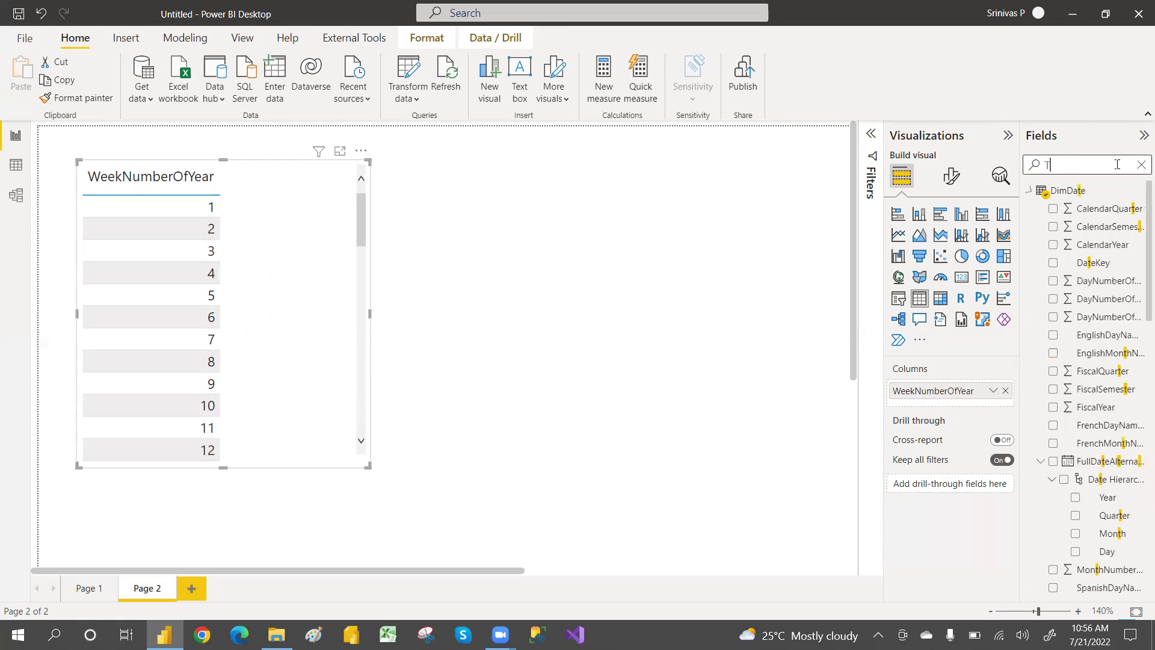
click(1052, 208)
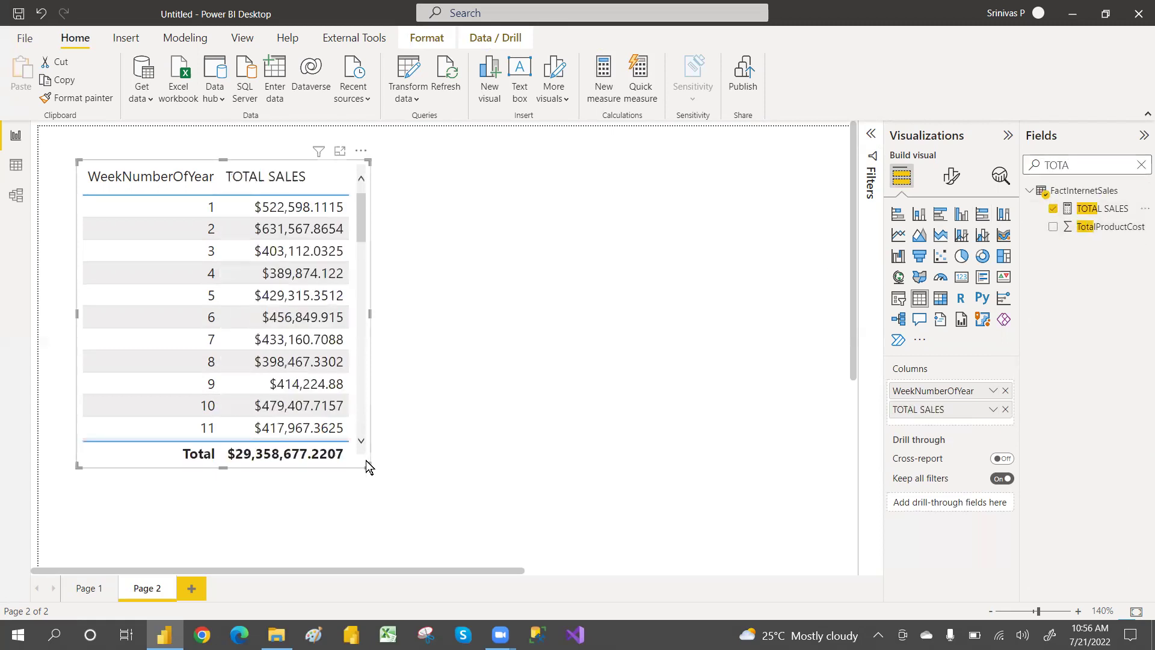
drag(368, 467, 496, 503)
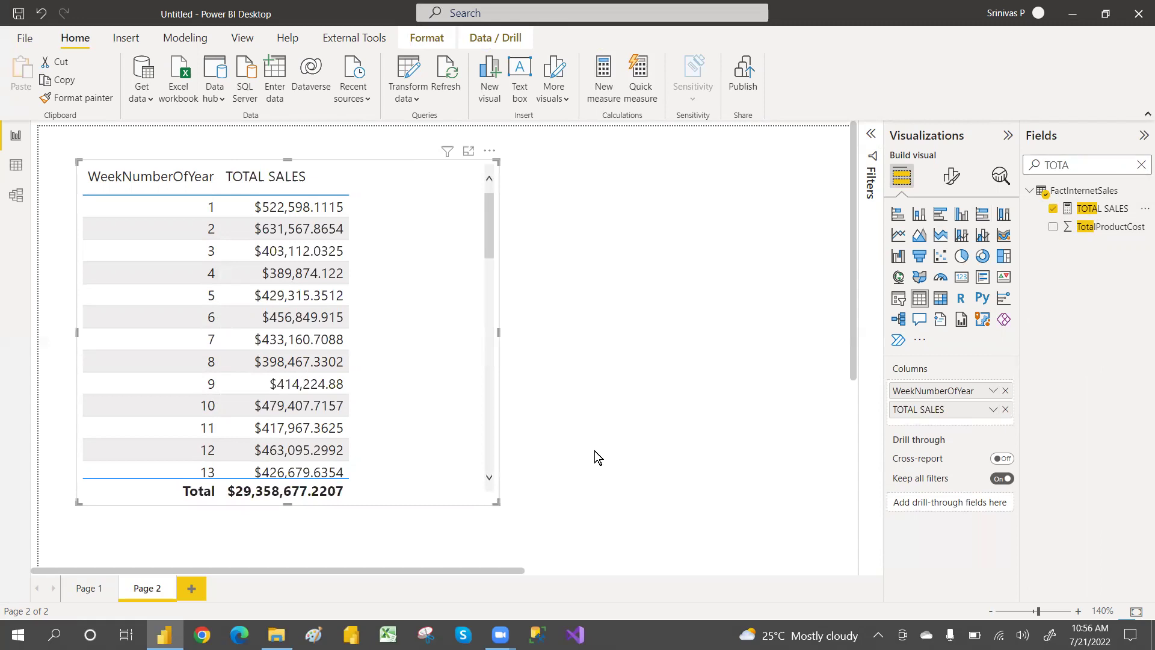
- Add a separate slicer visual based on the CalendarYear field from DimDate
click(1141, 164)
click(1095, 165)
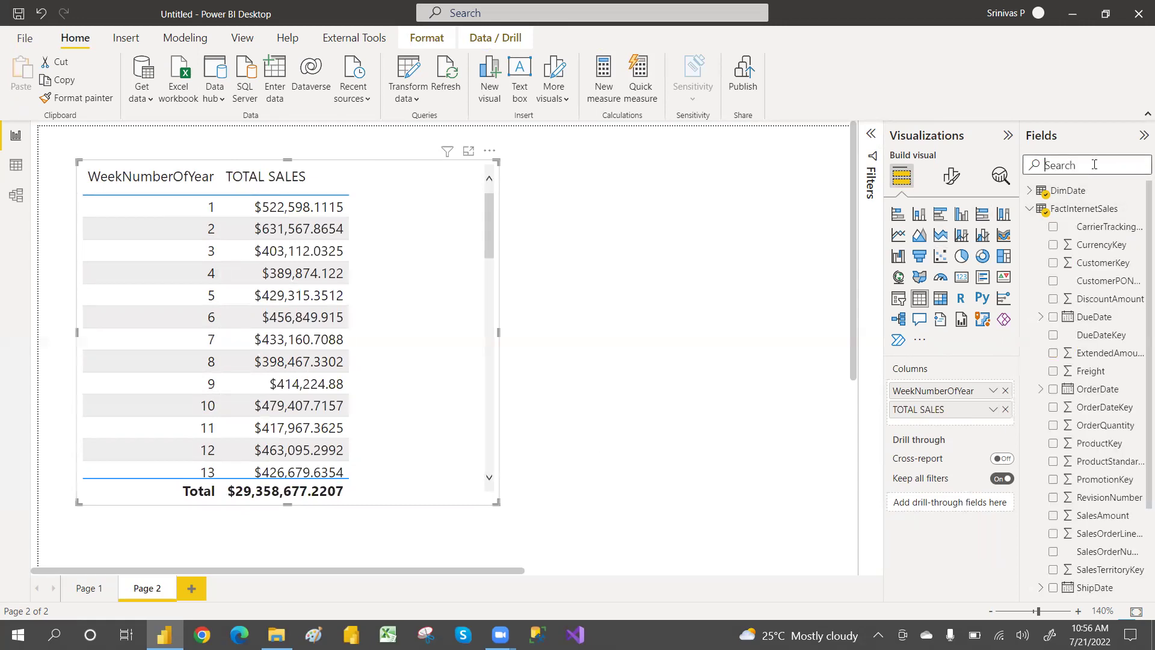
text(YEAR)
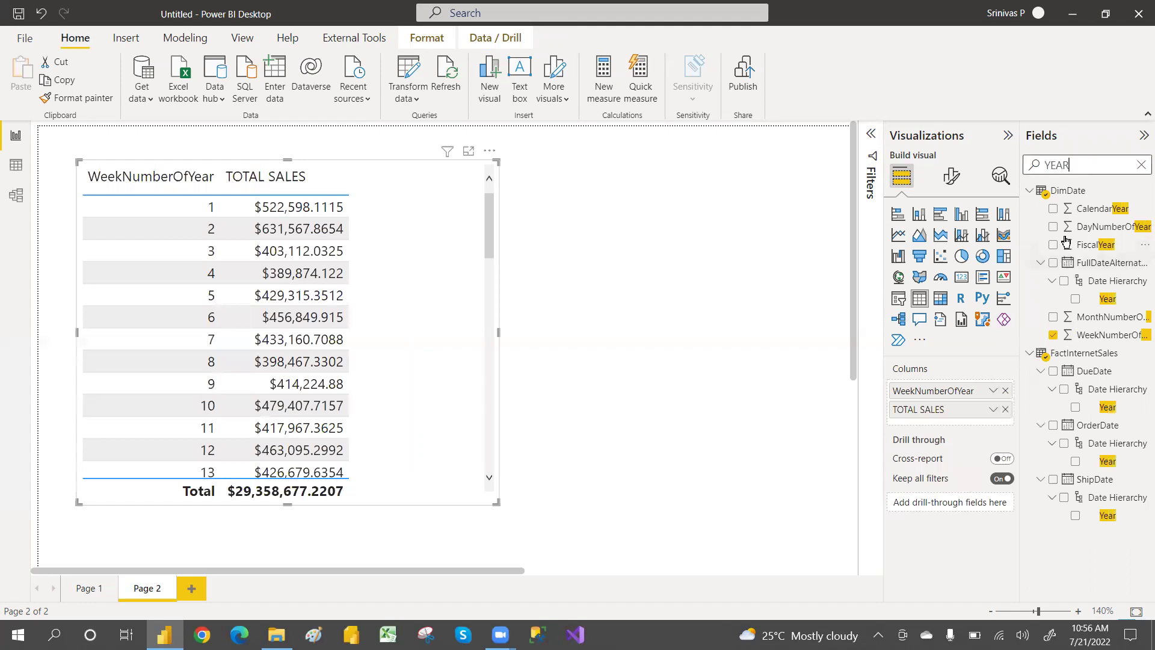
click(804, 287)
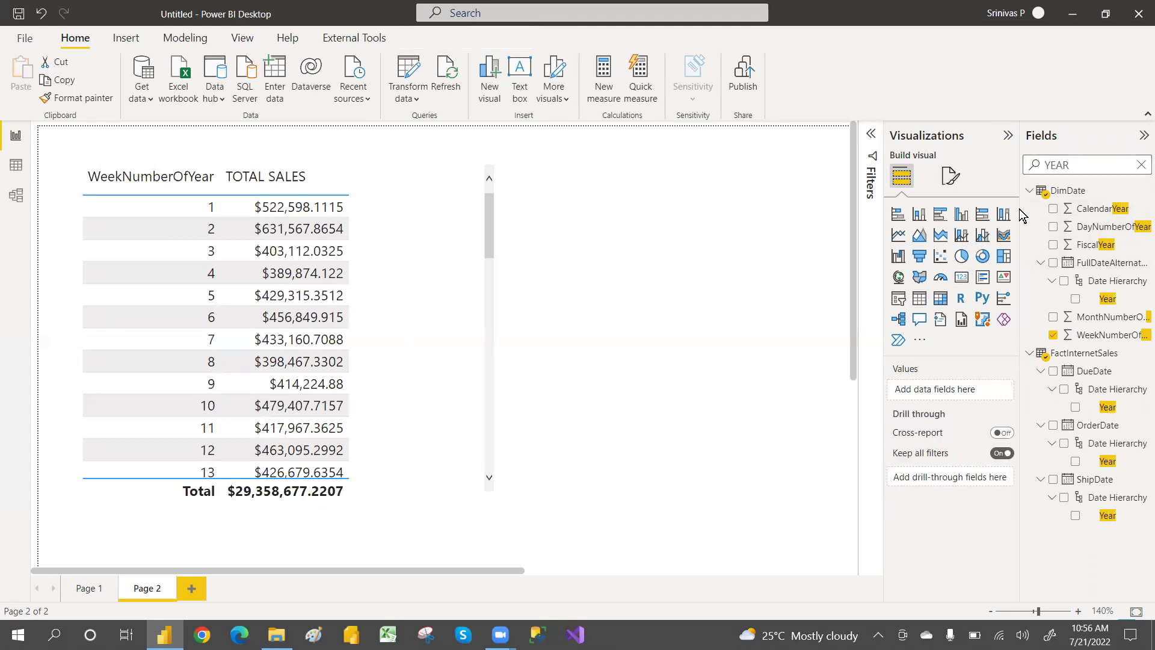
click(1053, 209)
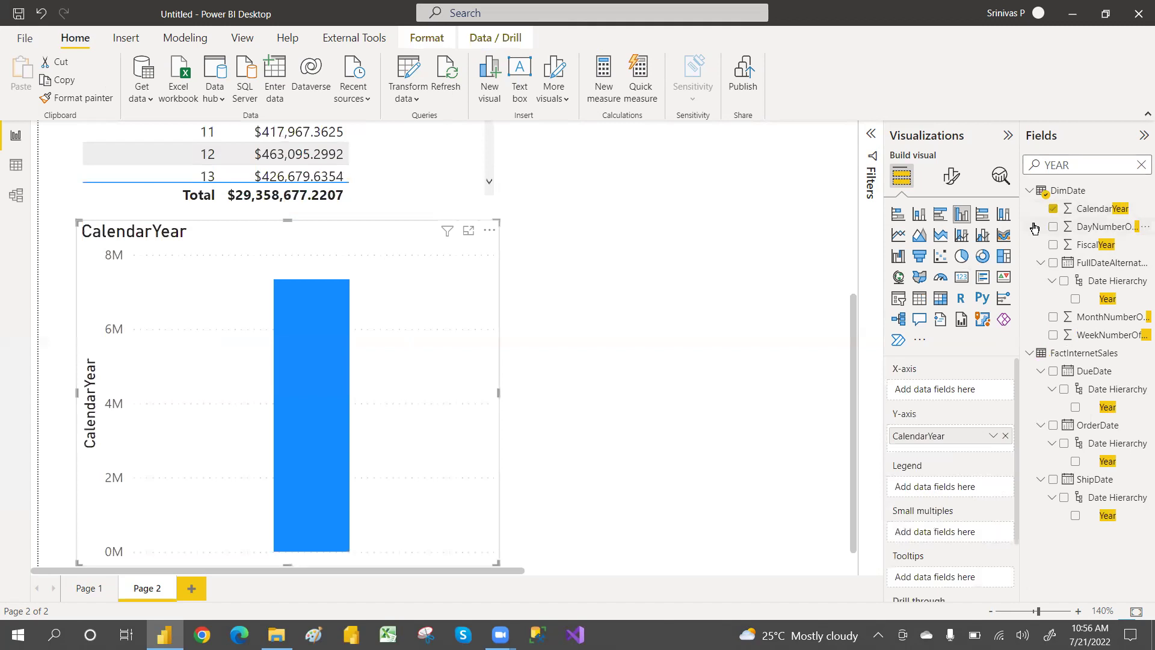
click(898, 298)
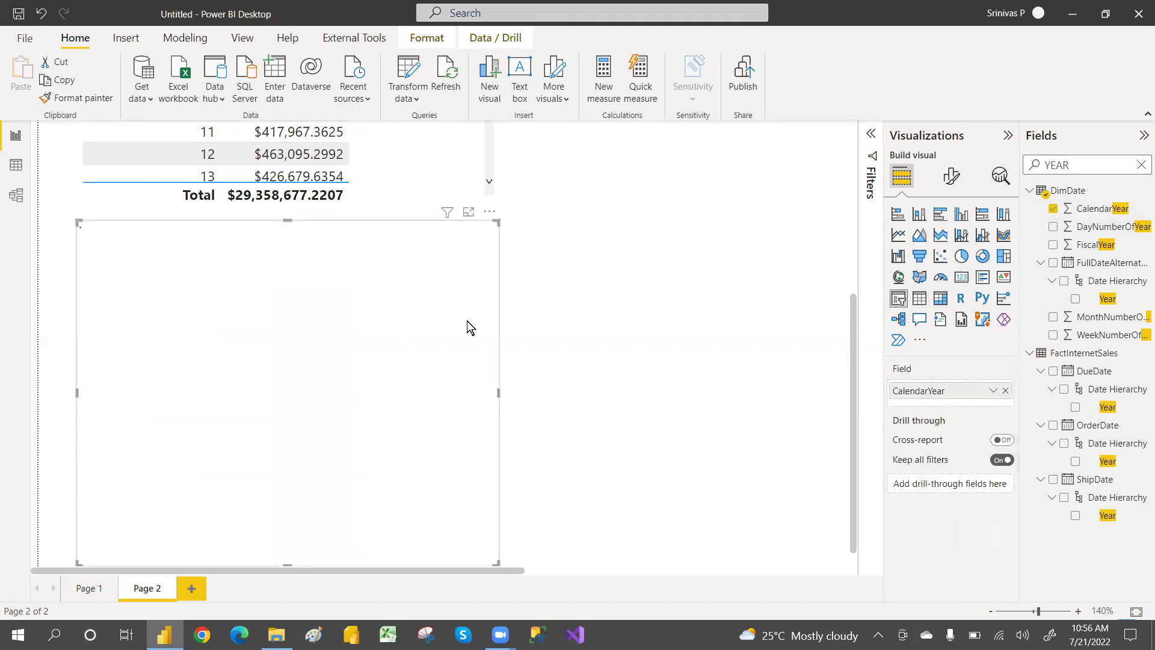
- Shrink the CalendarYear slicer, place it to the right of the week table and show its years as a list
drag(414, 330, 769, 206)
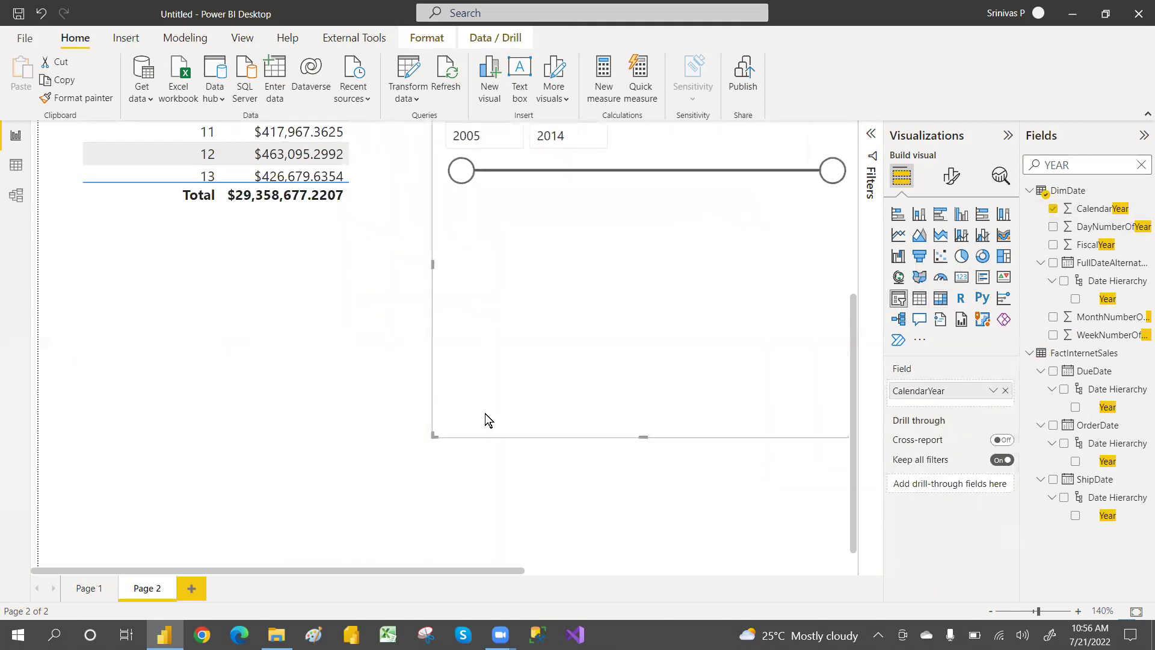
drag(434, 435, 552, 414)
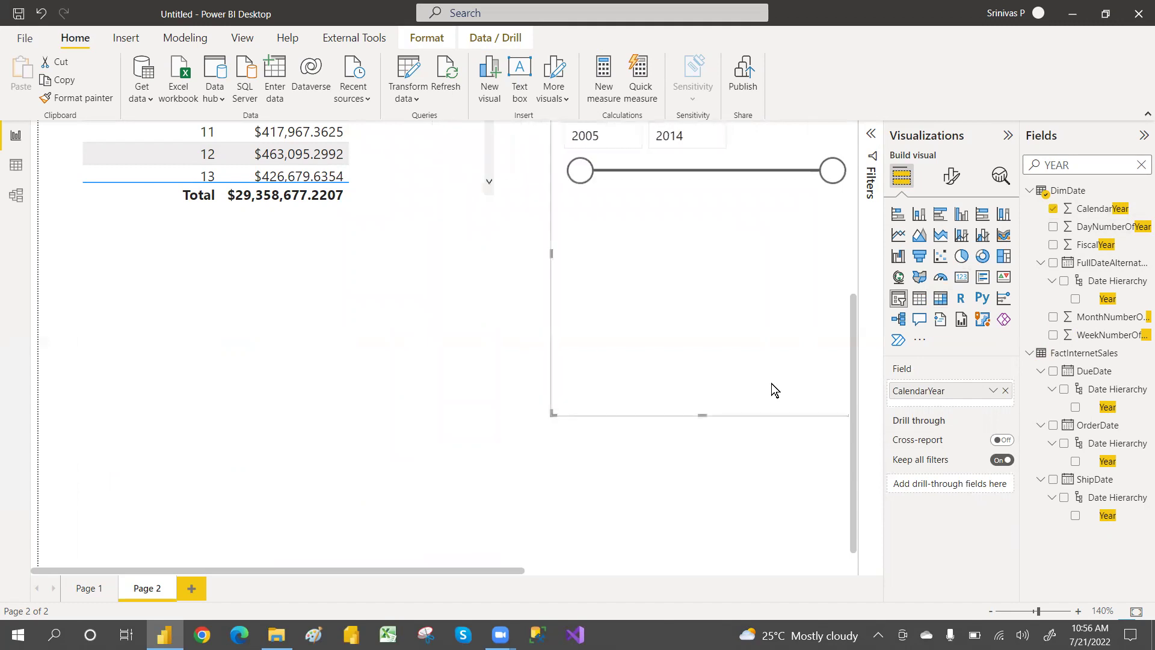
drag(855, 368, 865, 222)
drag(740, 356, 711, 217)
click(806, 214)
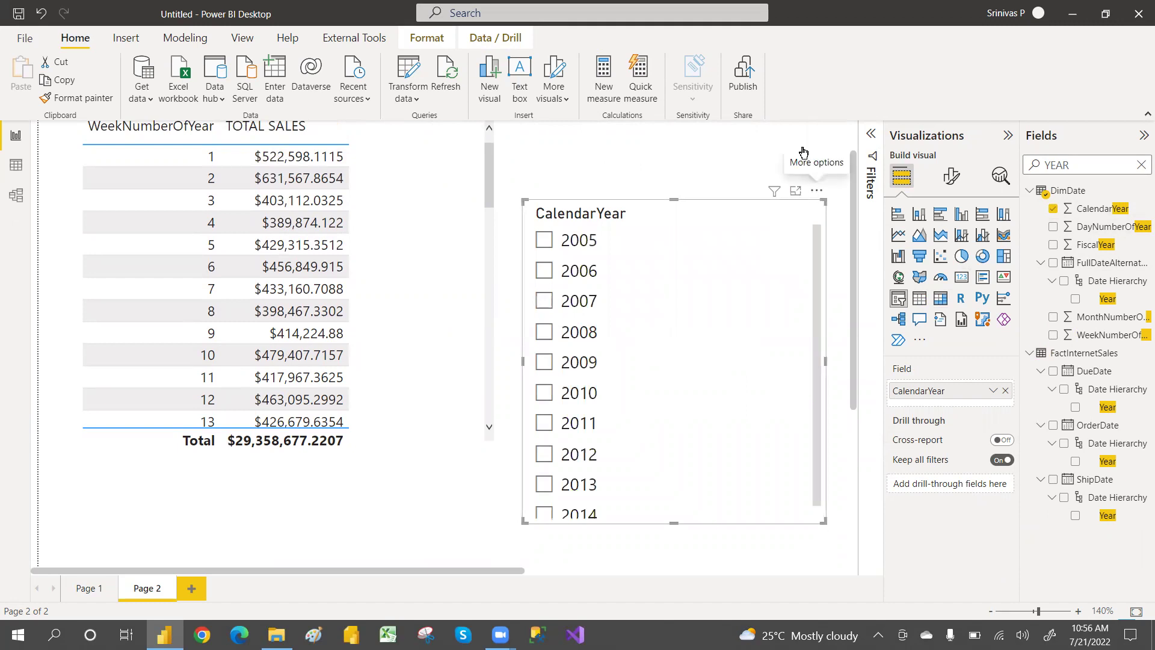
drag(816, 194, 804, 157)
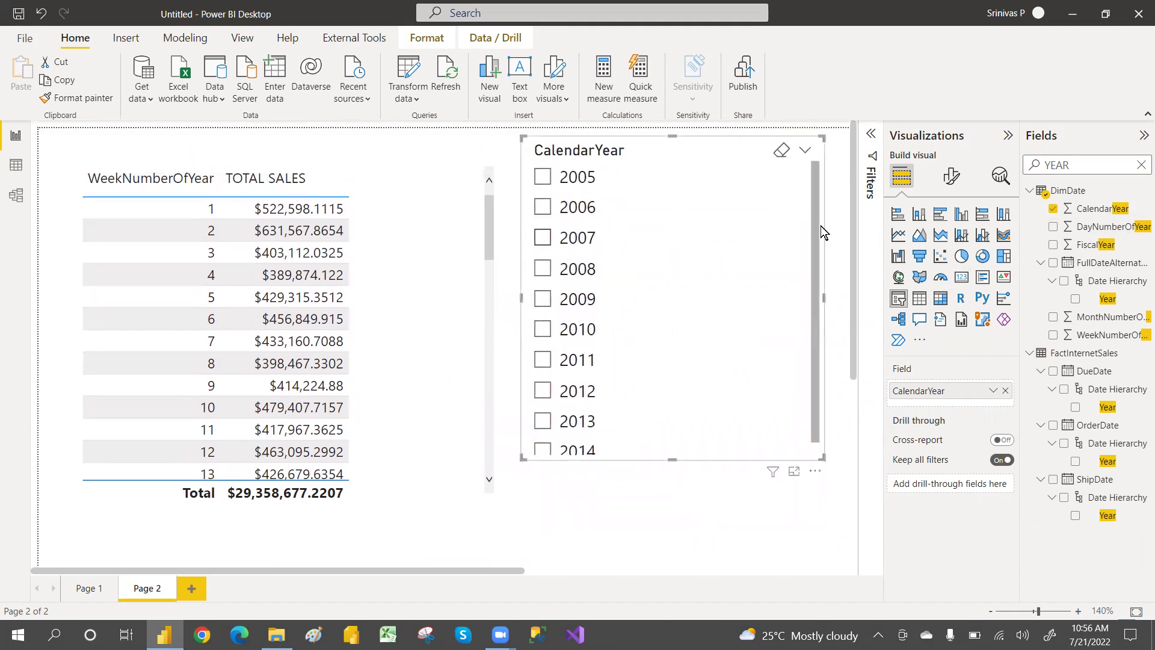
- Filter the page to calendar year 2013 and move the week table closer to the page's upper-left corner
scroll(816, 349, down, 1)
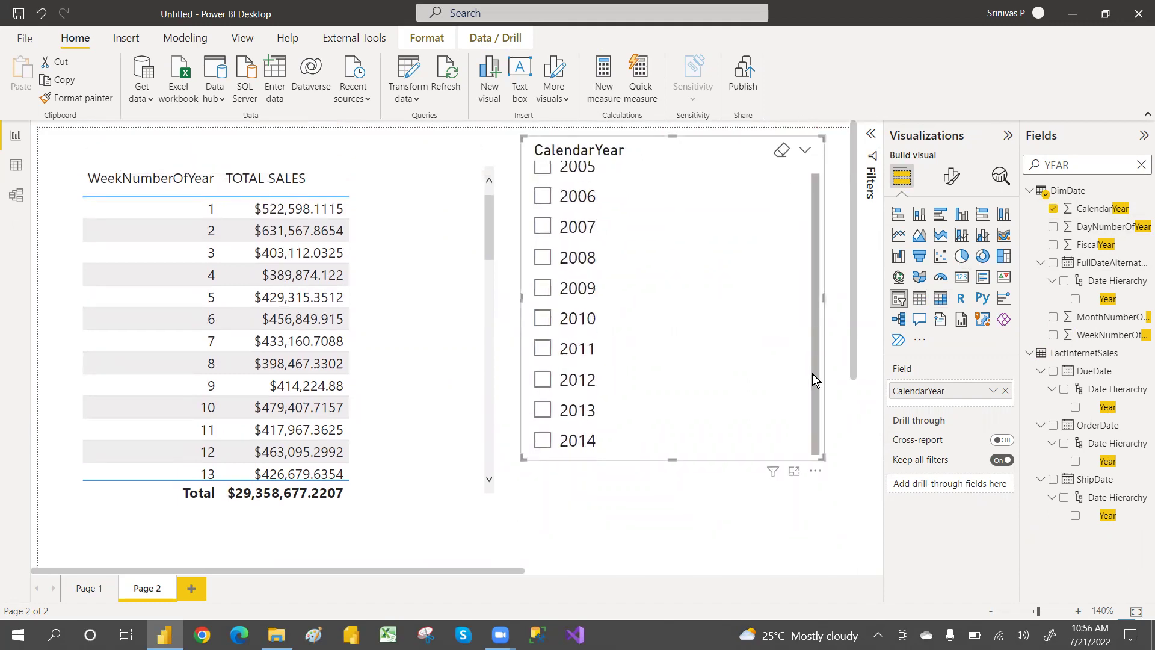
click(544, 411)
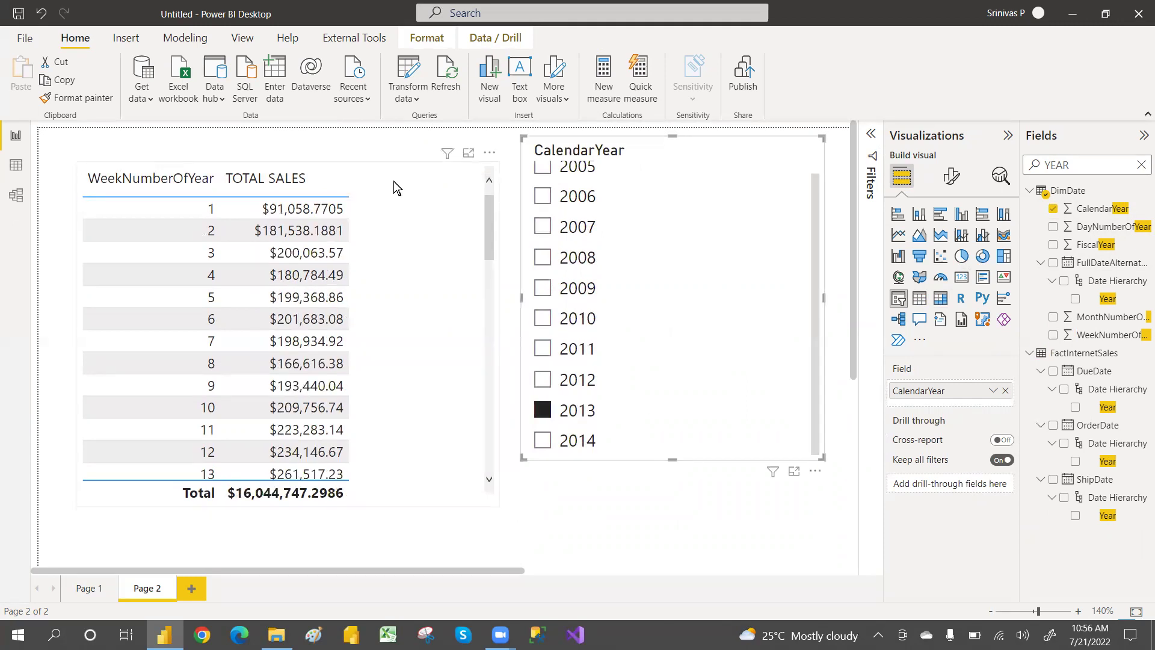
drag(393, 182, 365, 157)
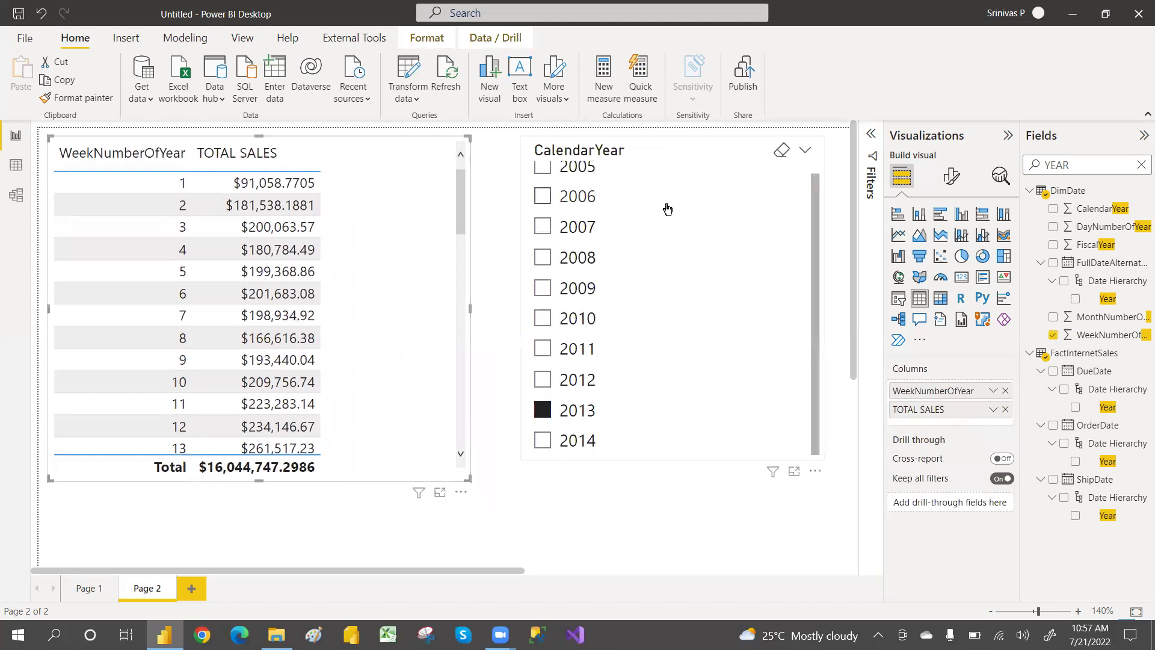
click(822, 457)
scroll(832, 486, right, 3)
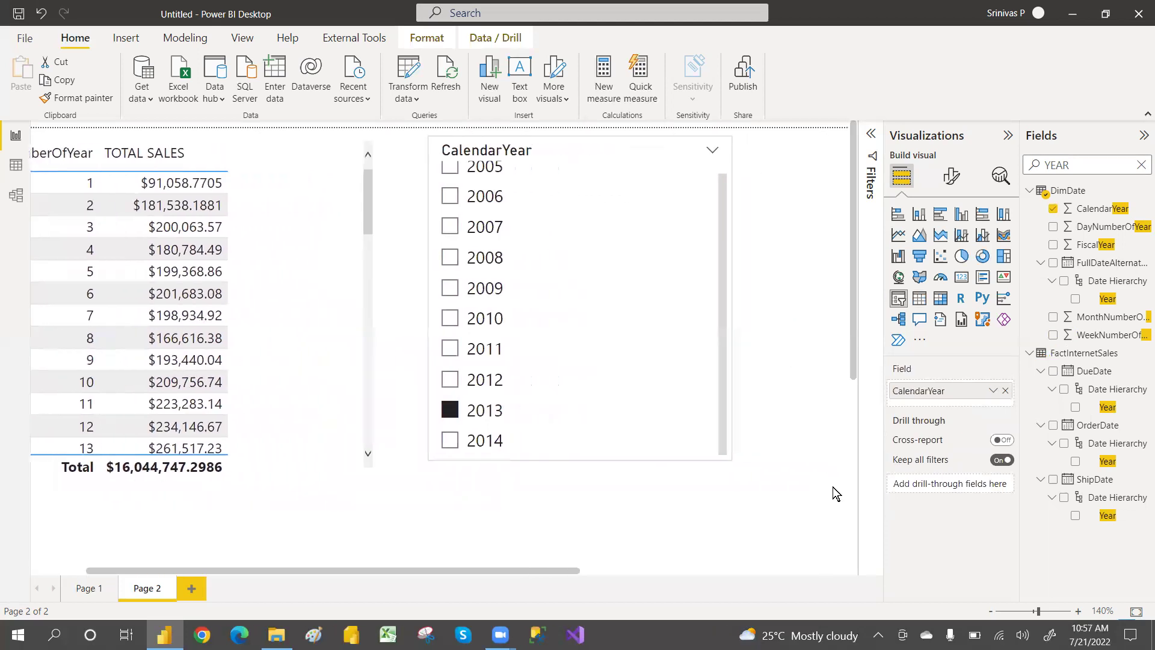
- Create a new measure named PW and begin its formula with the CALCULATE function
drag(568, 569, 458, 568)
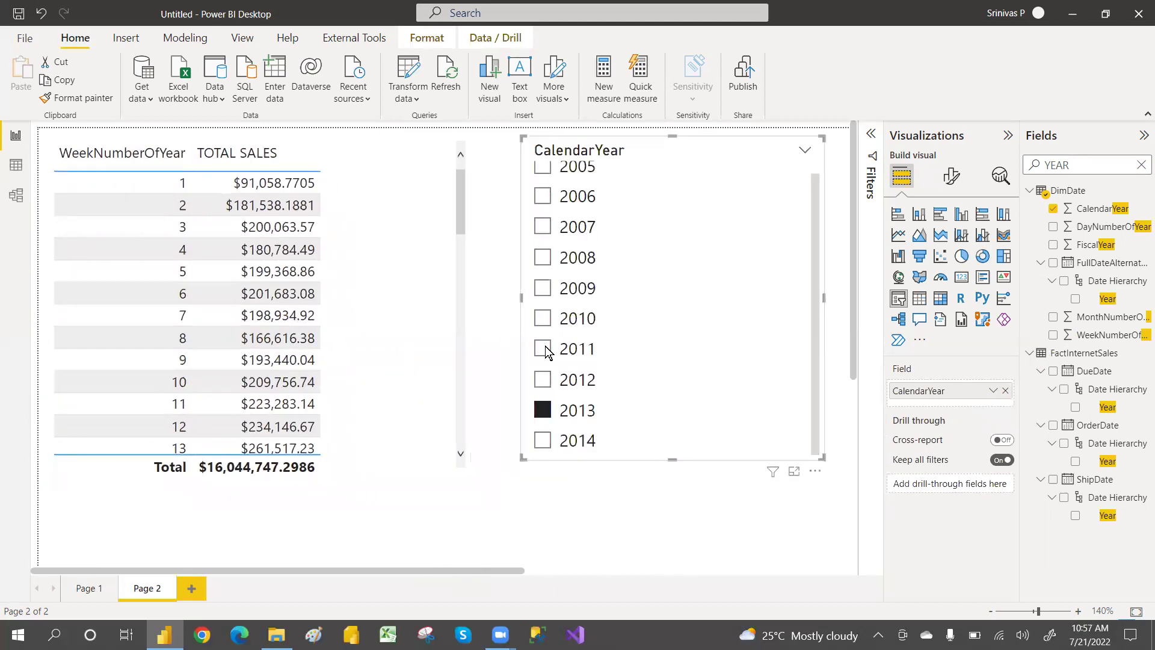
click(462, 363)
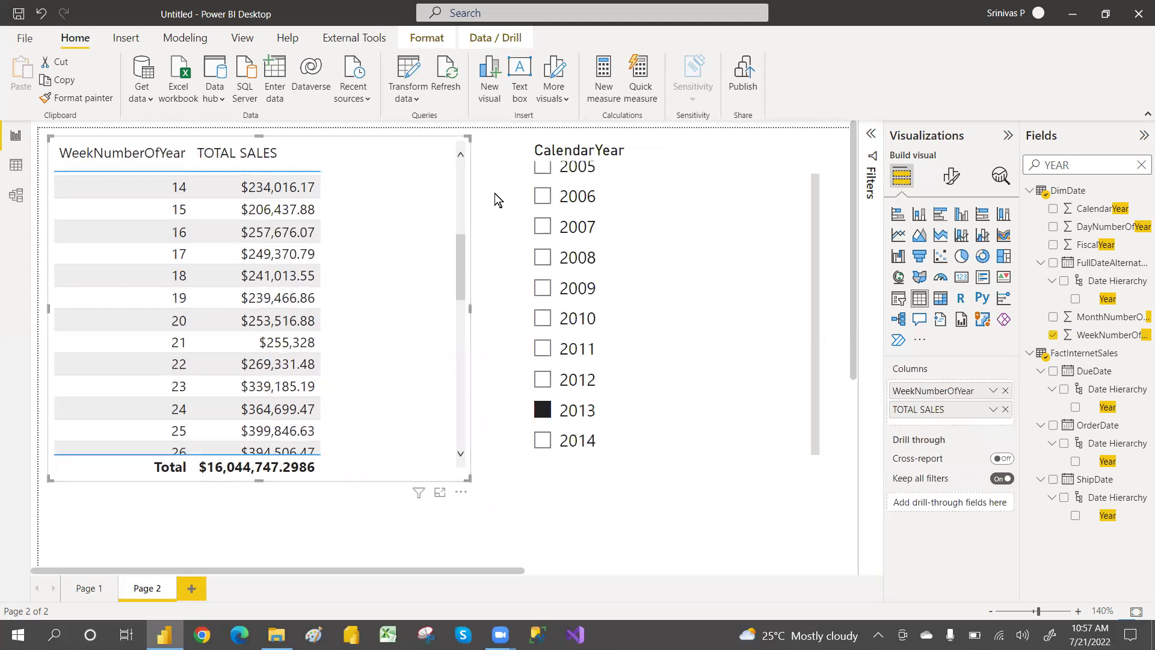
click(459, 214)
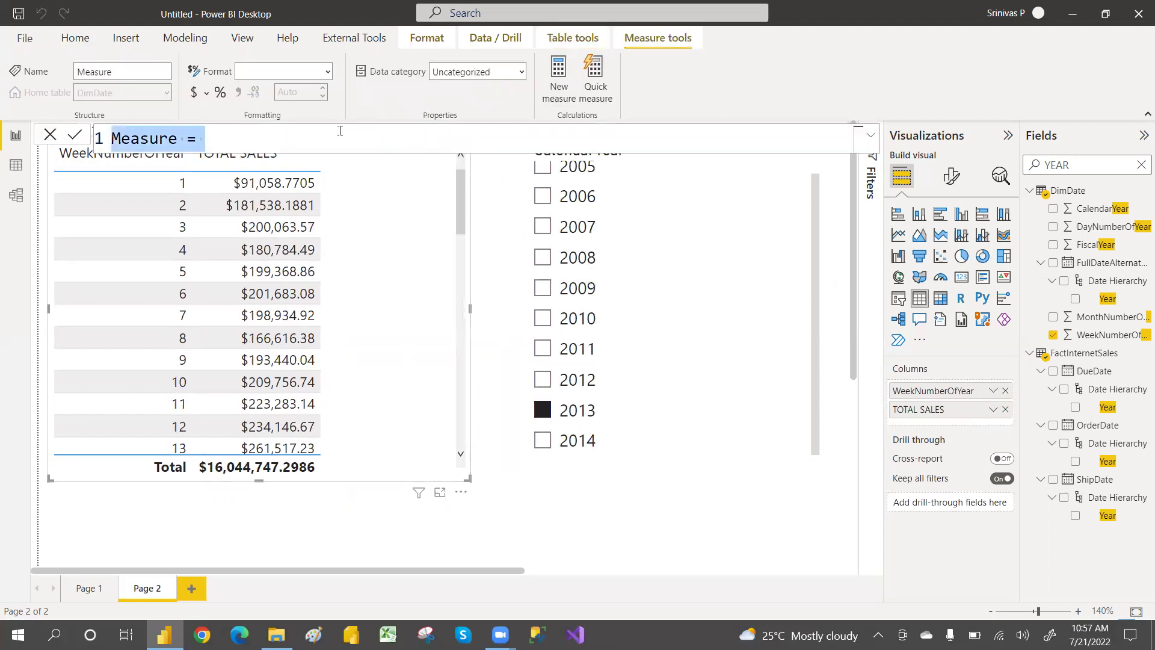
text(PW)
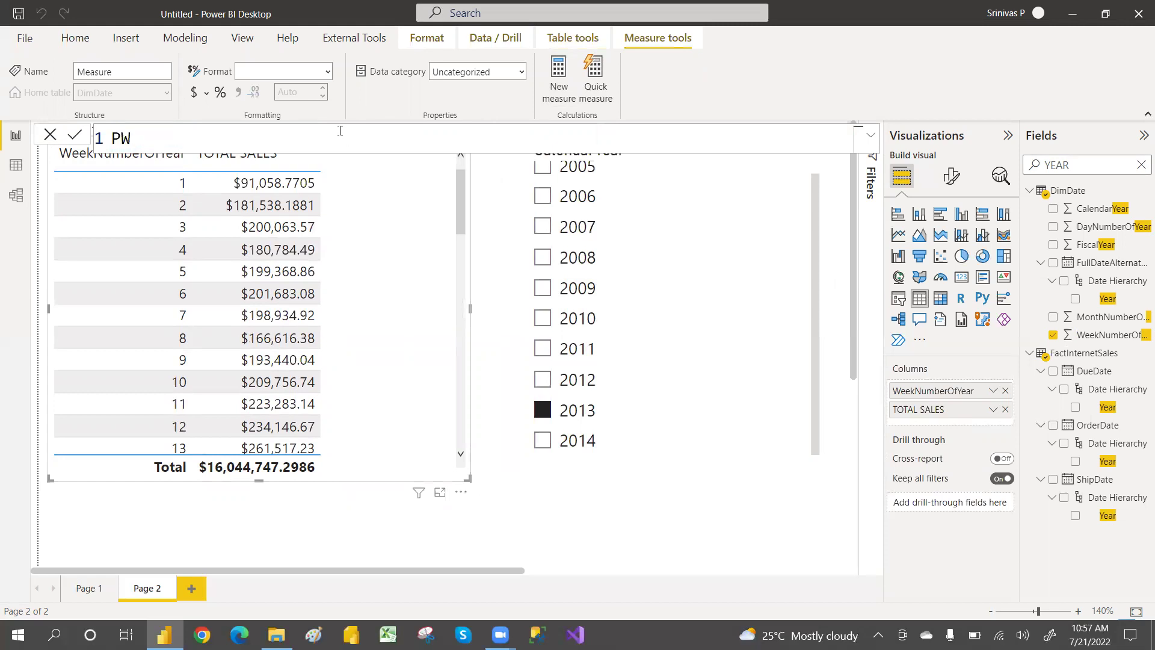
text( = CAL)
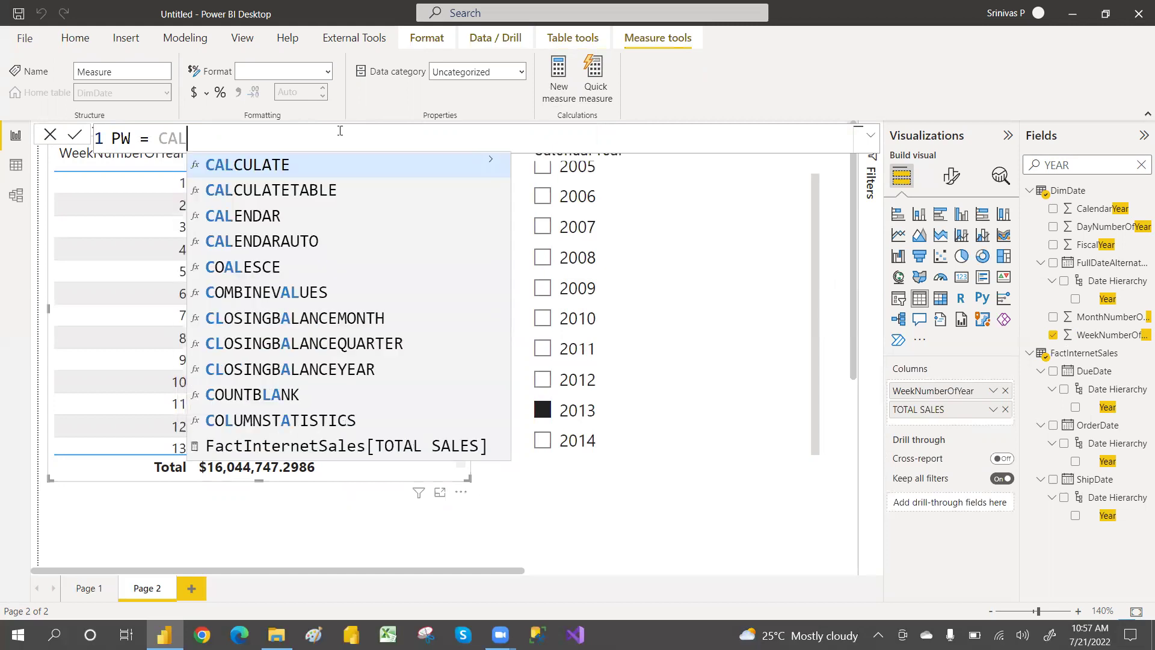
key(Tab)
text(SUM)
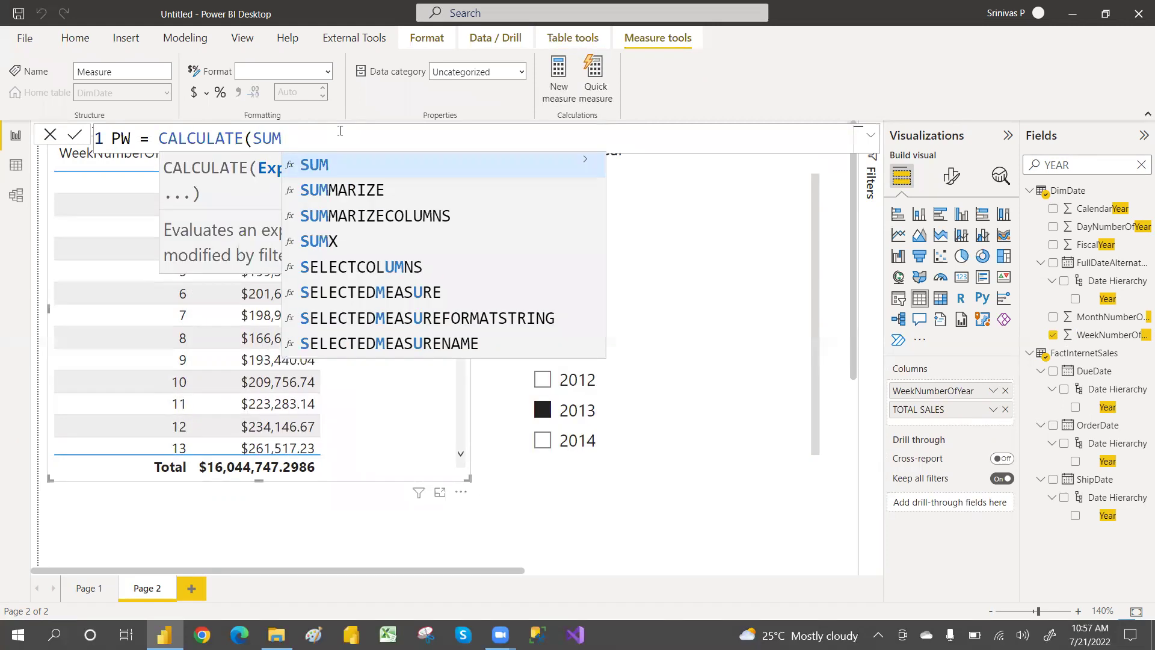
key(Tab)
key(BackSpace)
key(BackSpace)
key(BackSpace)
key(BackSpace)
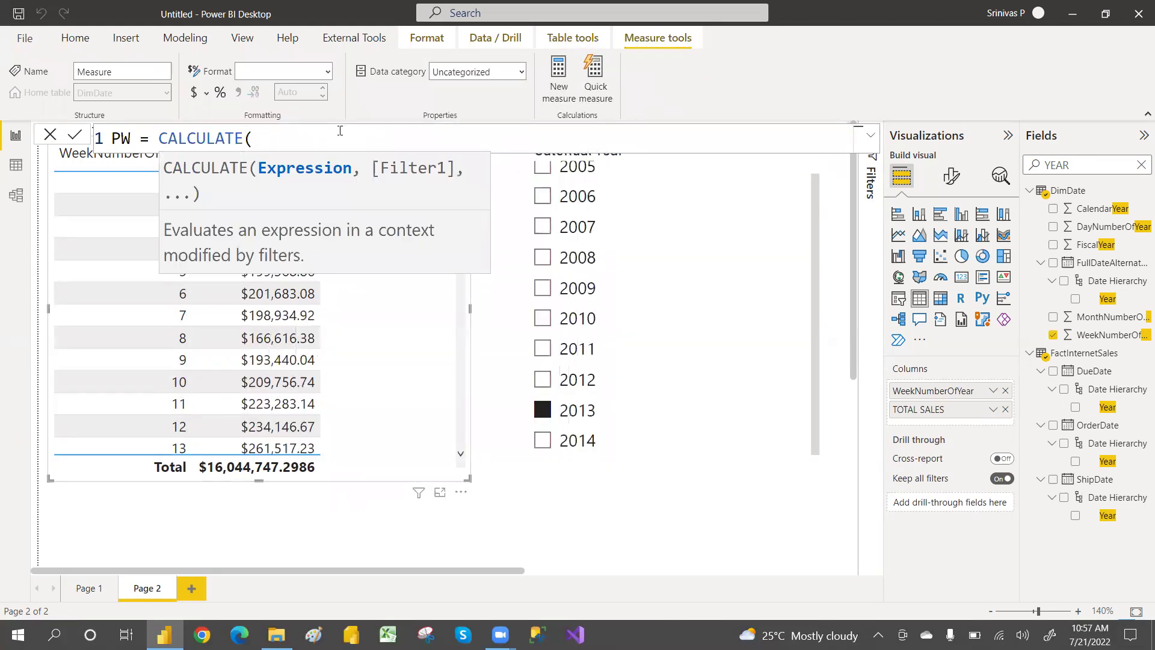
- Use the [TOTAL SALES] measure as the CALCULATE expression in PW, followed by a comma
text(TOTAL)
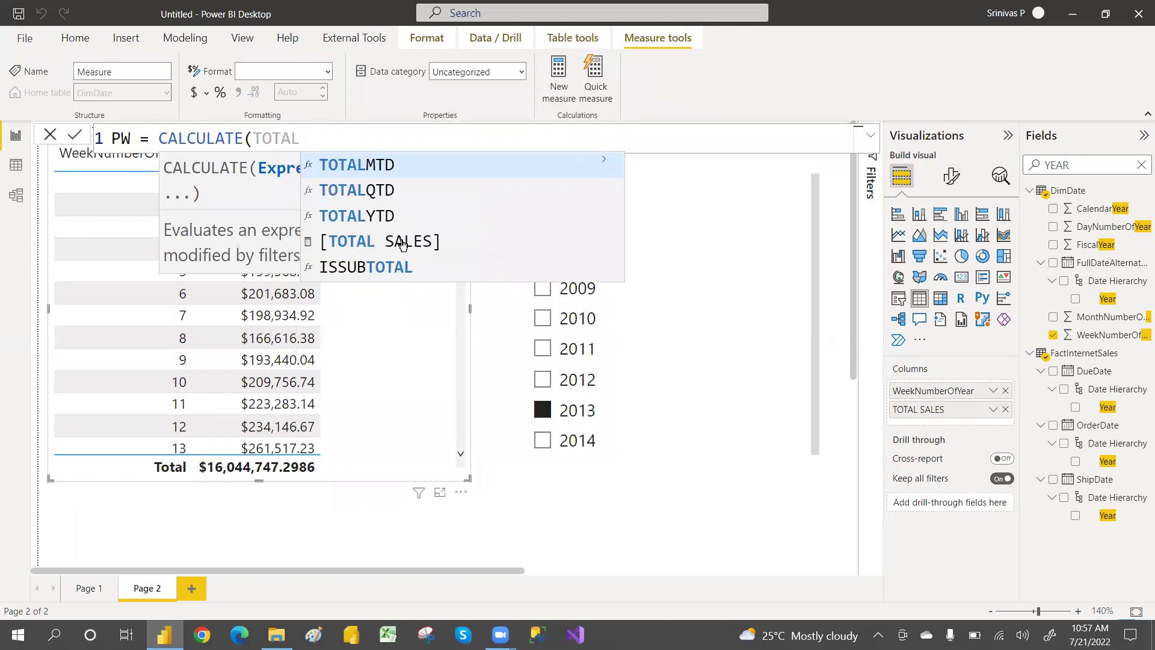
click(401, 242)
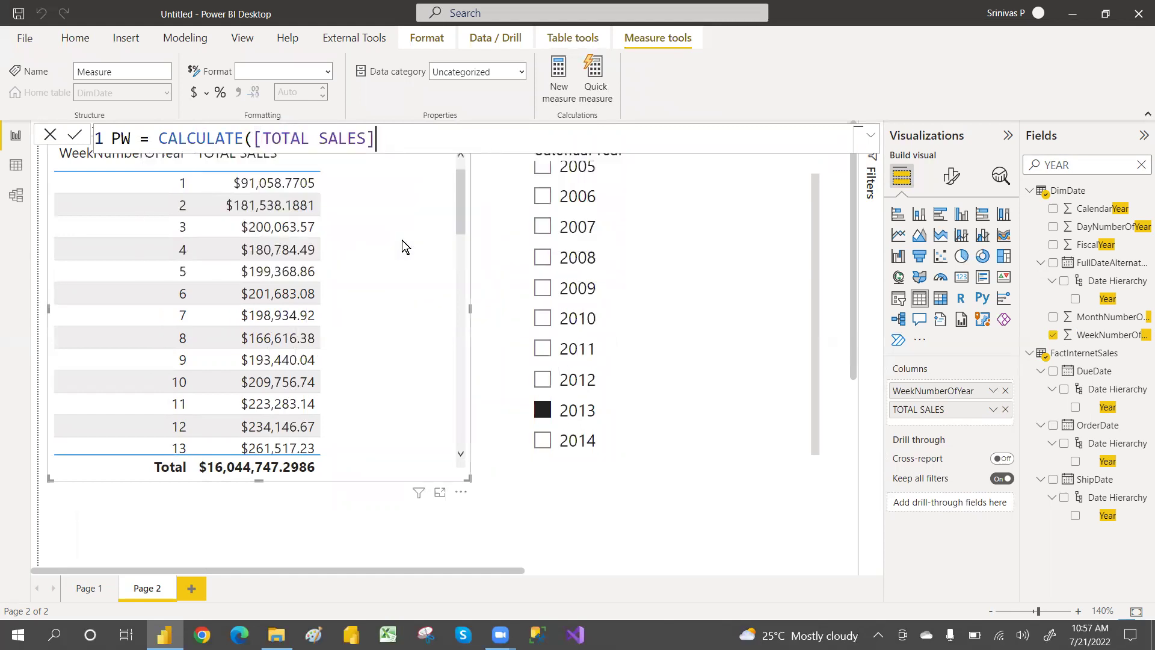
text(,)
key(Tab)
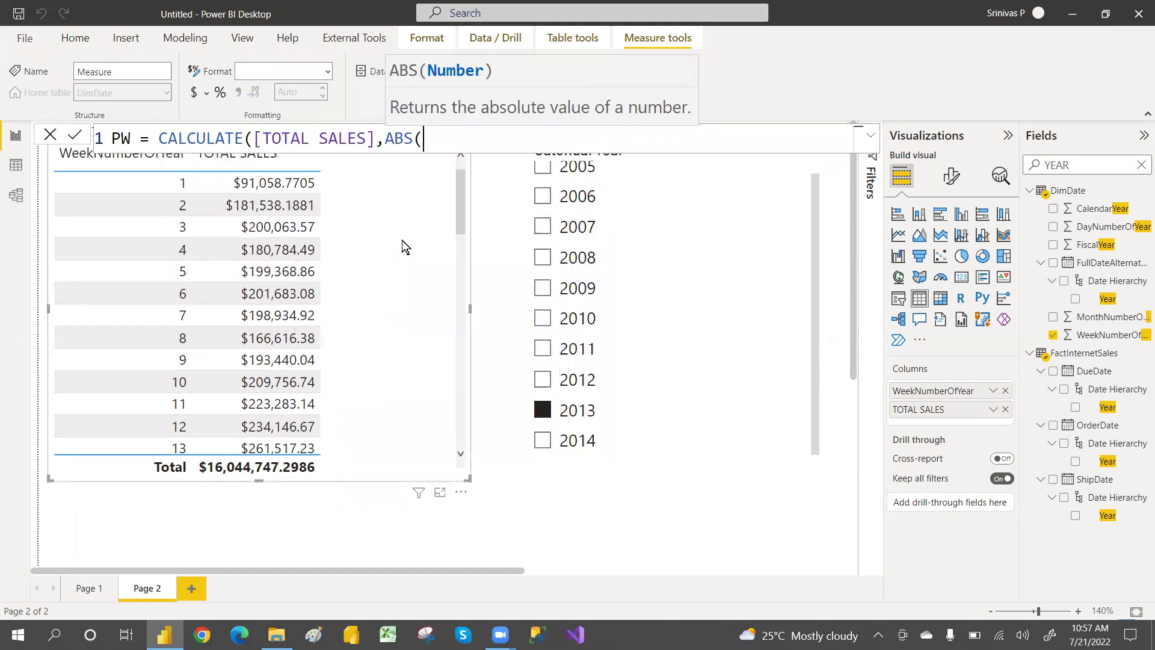
key(BackSpace)
key(BackSpace)
key(BackSpace)
key(BackSpace)
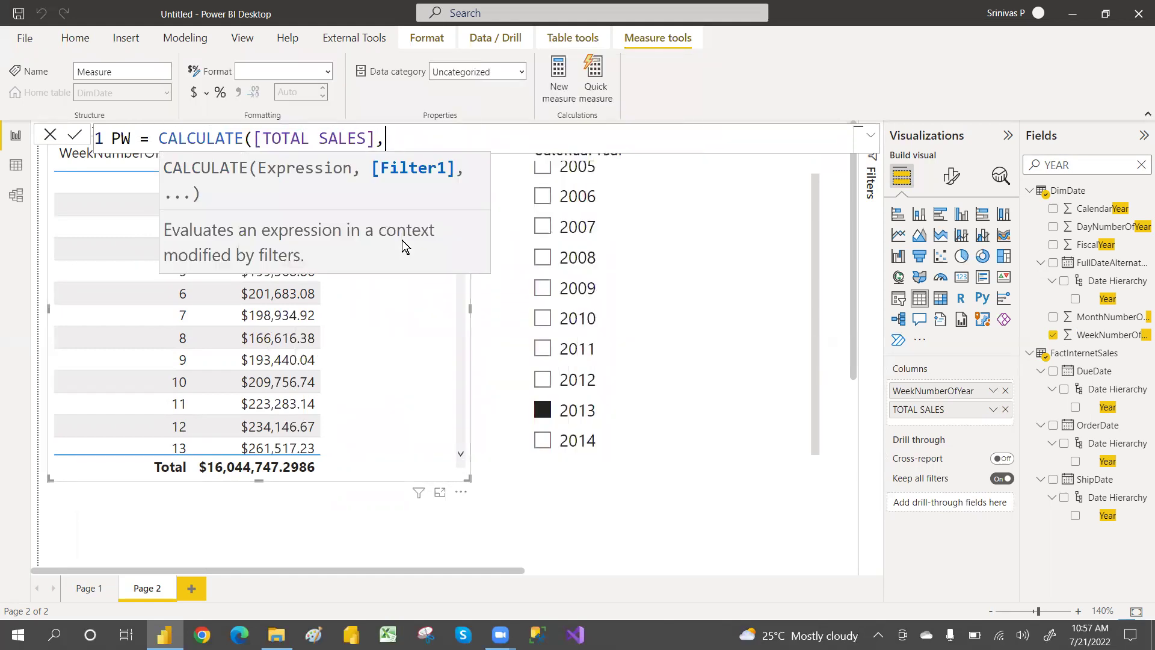
- On a new formula line, begin a filter that sets DimDate[WeekNumberOfYear] equal to the SELECTEDVALUE function
key(shift+Return)
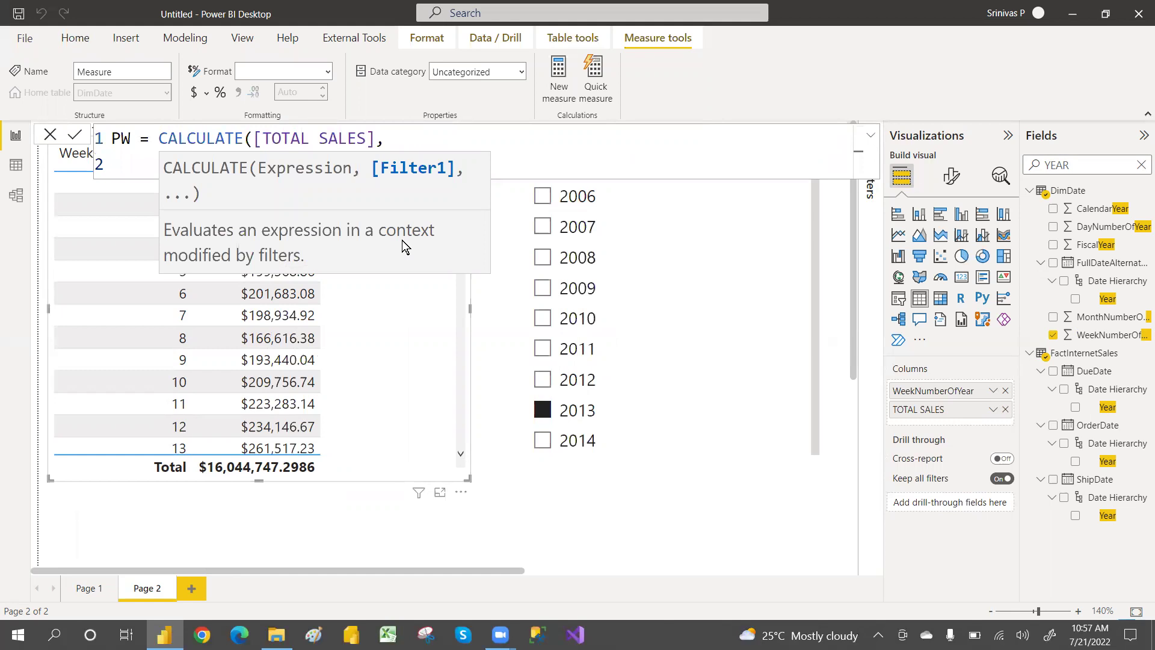
click(531, 146)
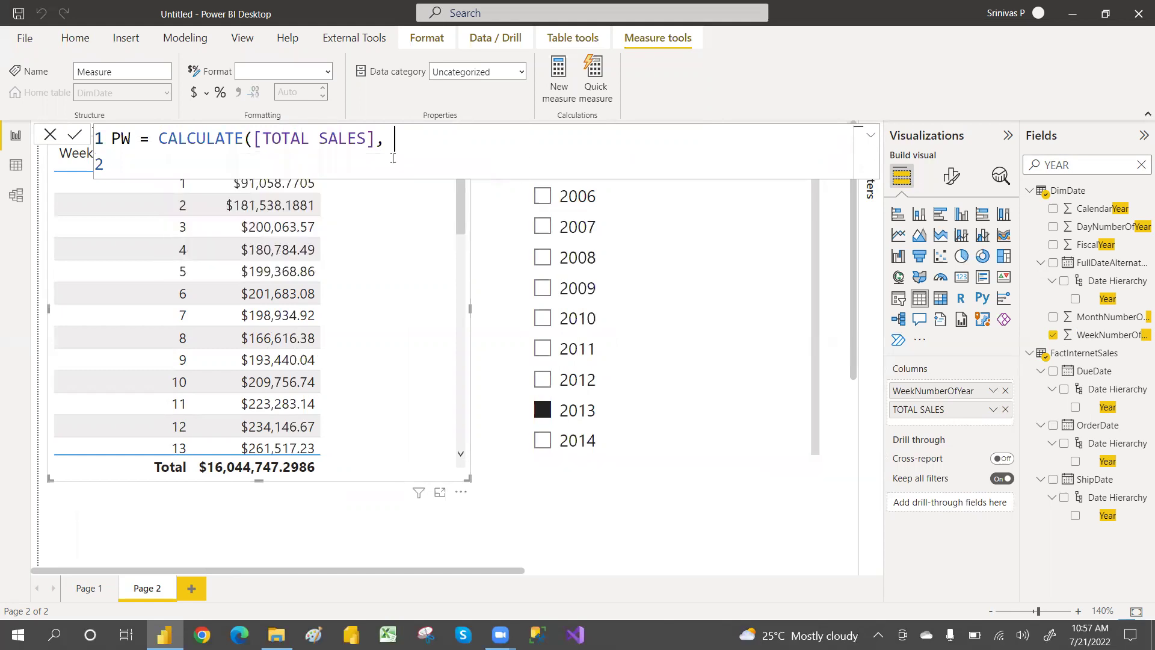
click(180, 160)
text(WEE)
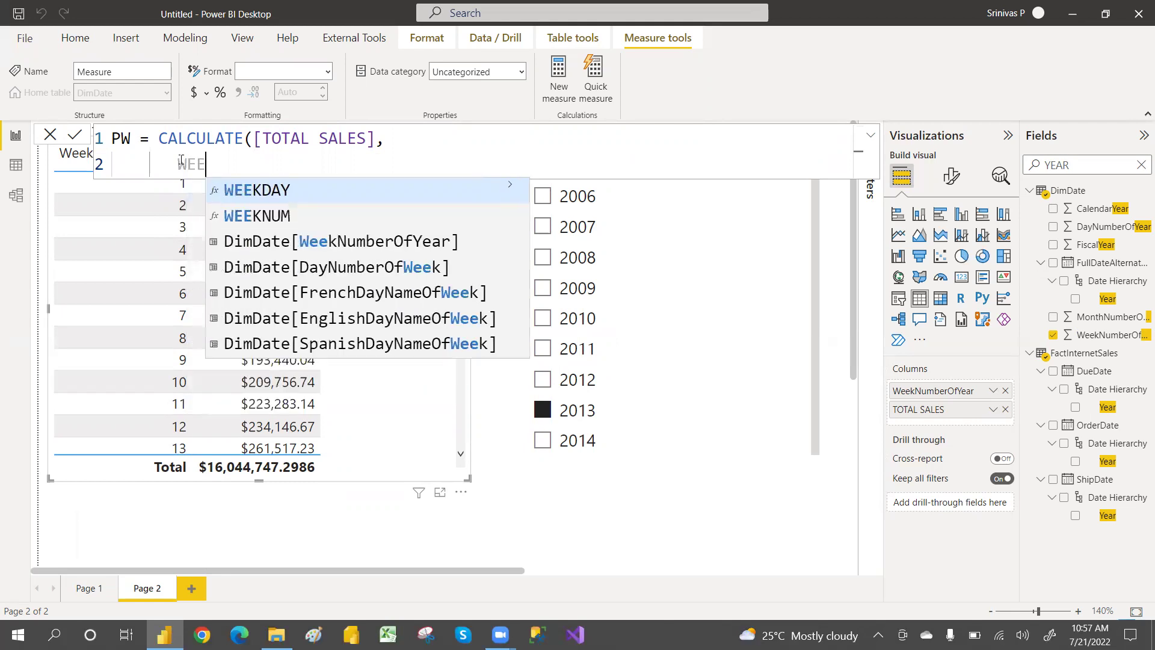
click(409, 241)
text(= )
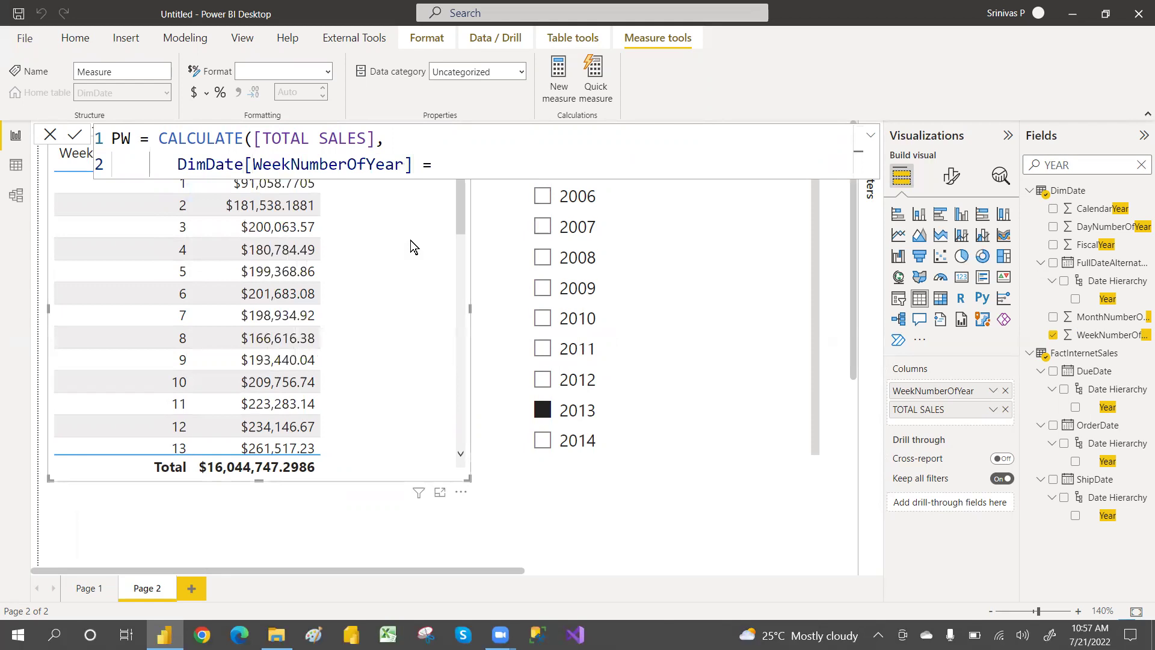
text(SELECT)
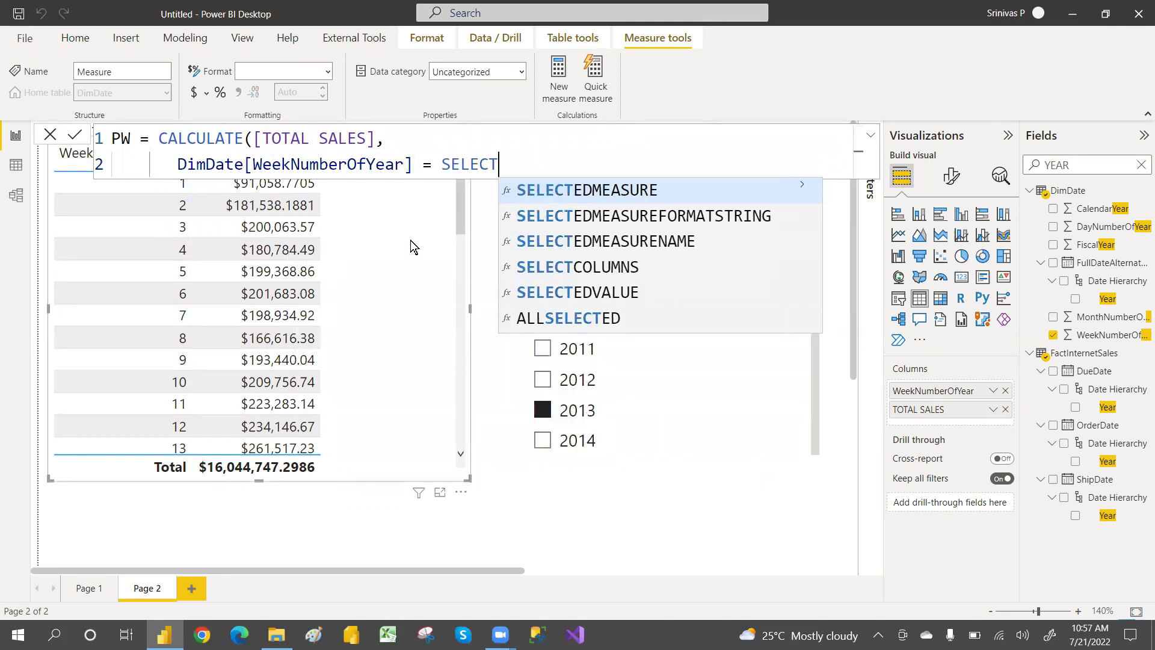
click(587, 294)
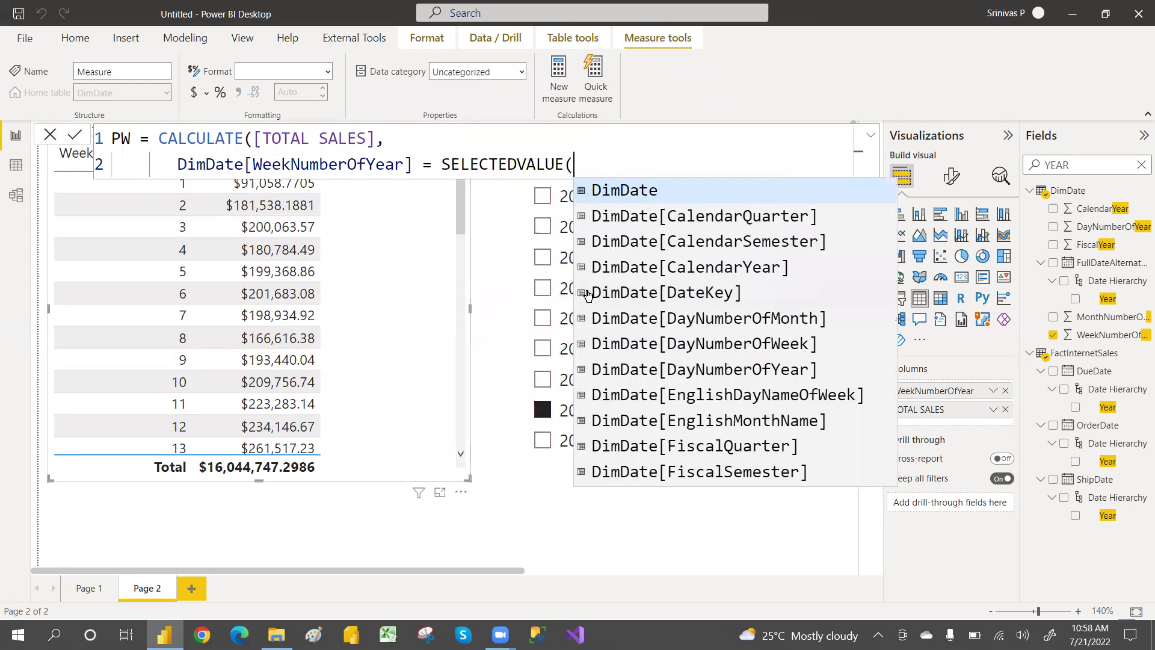
text(VA)
key(BackSpace)
key(BackSpace)
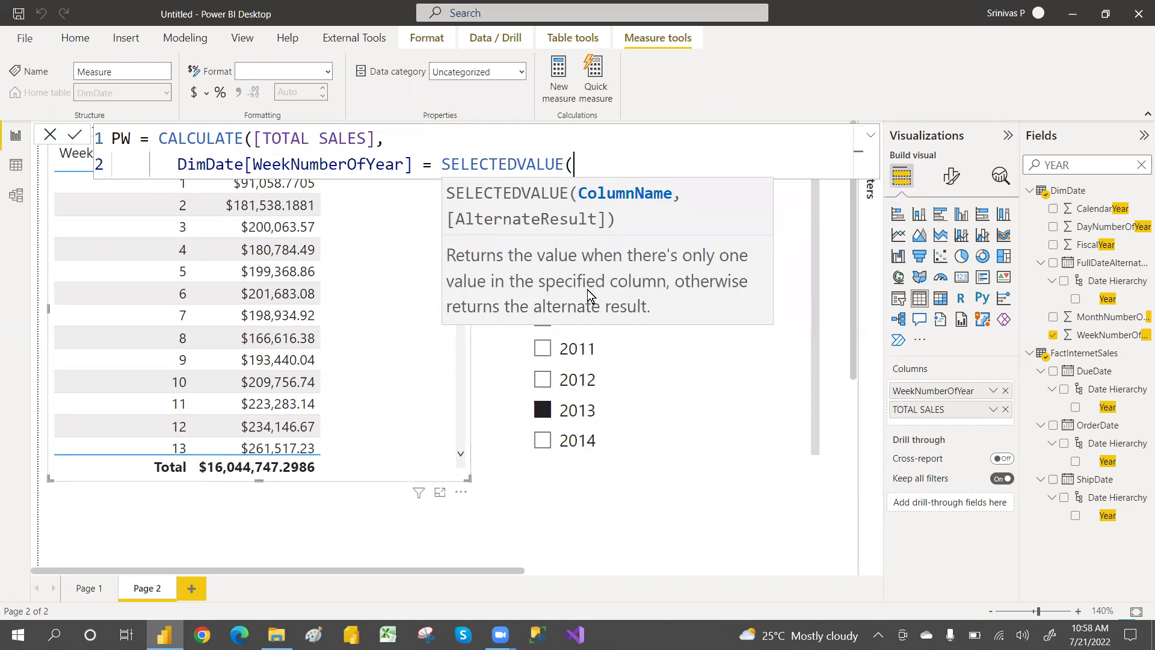
- Complete the week filter with DimDate[WeekNumberOfYear] inside SELECTEDVALUE, subtract 1 and close the CALCULATE expression
text(WEE)
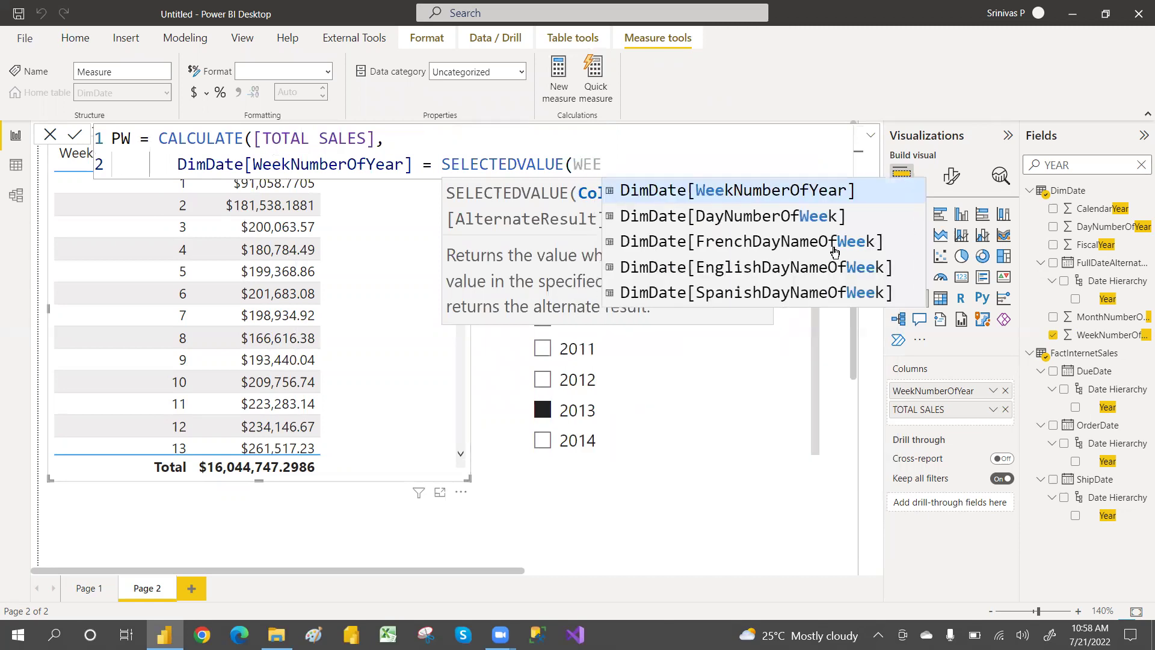
click(807, 191)
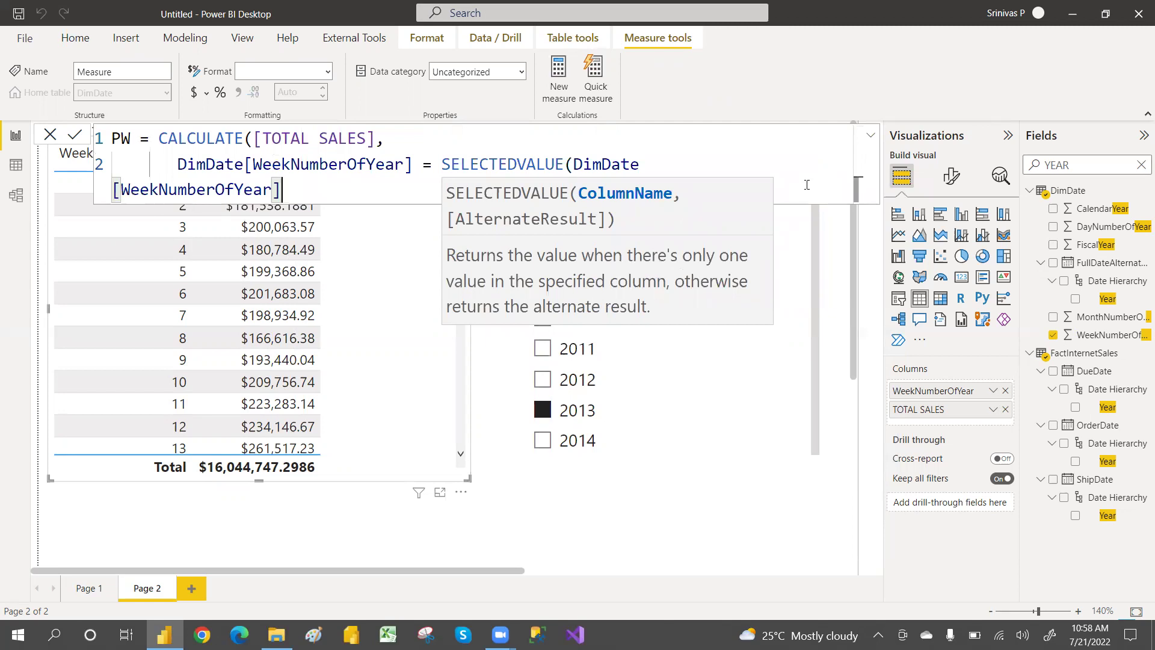
text())
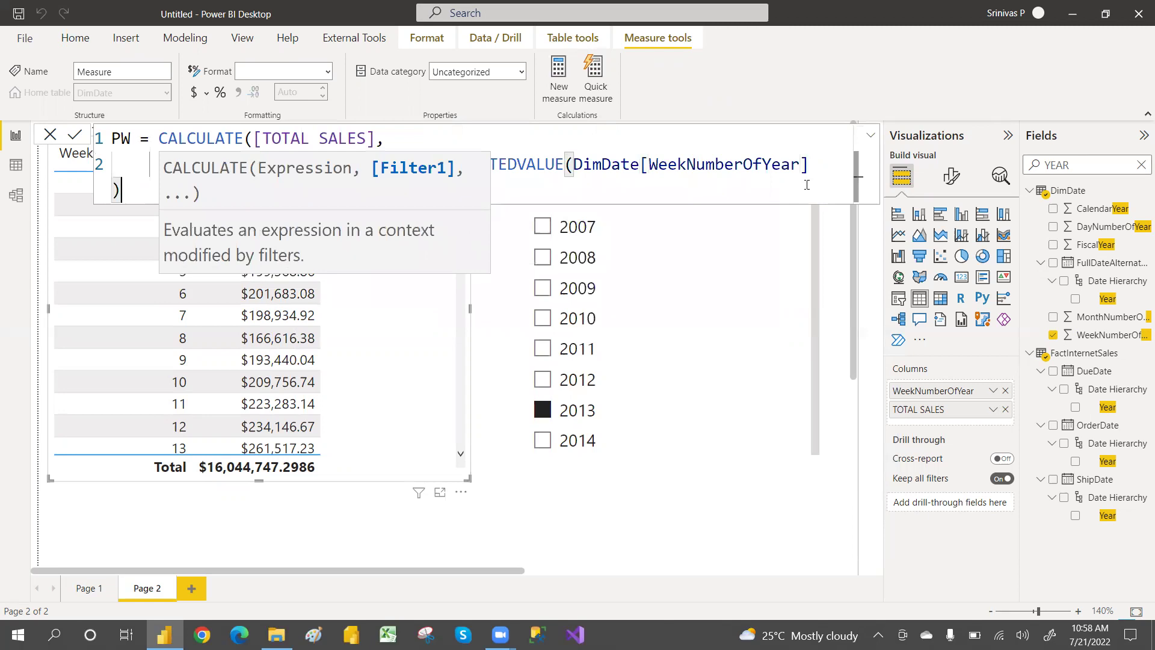
text(-1)
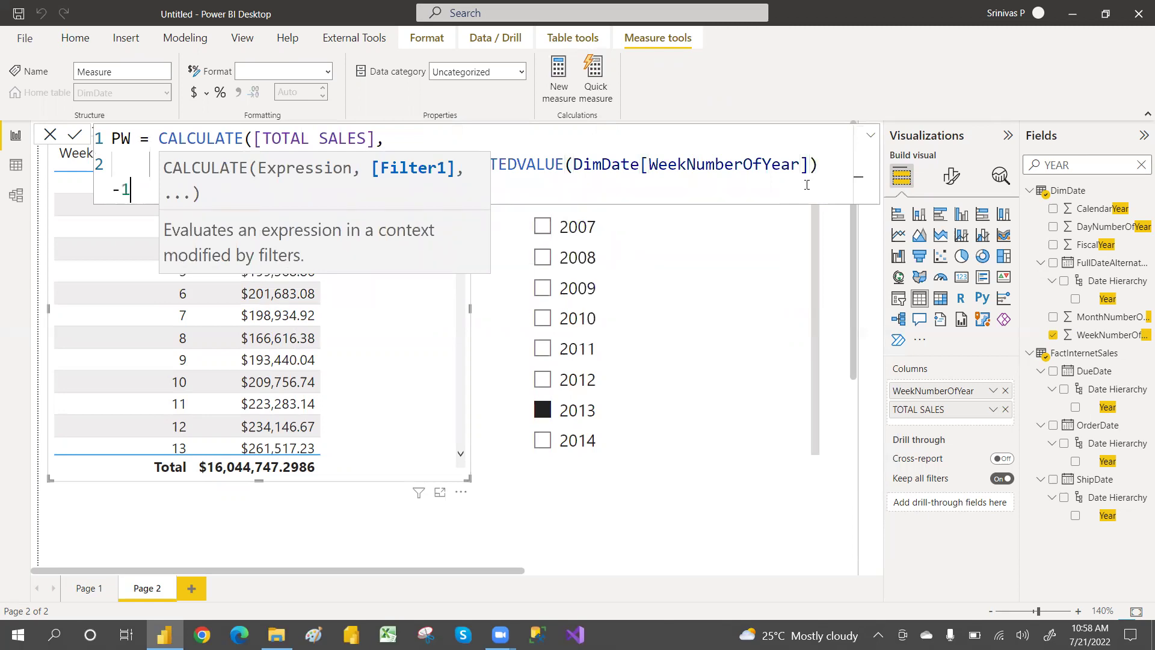
ctrl+scroll(807, 185, down, 2)
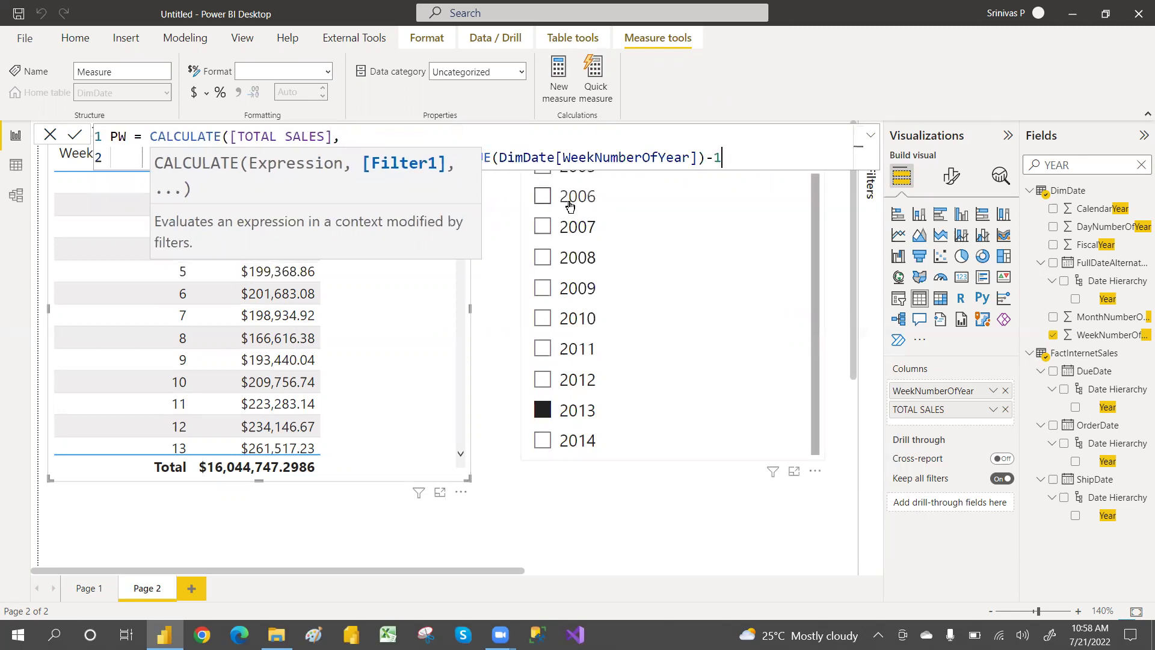
text())
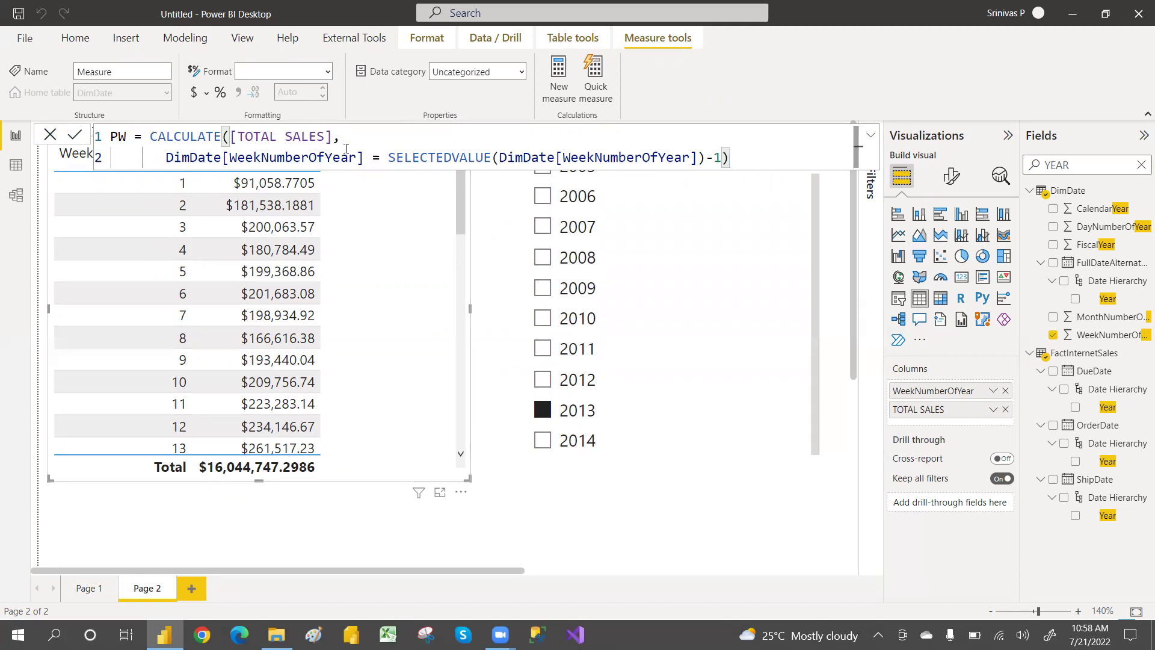
text())
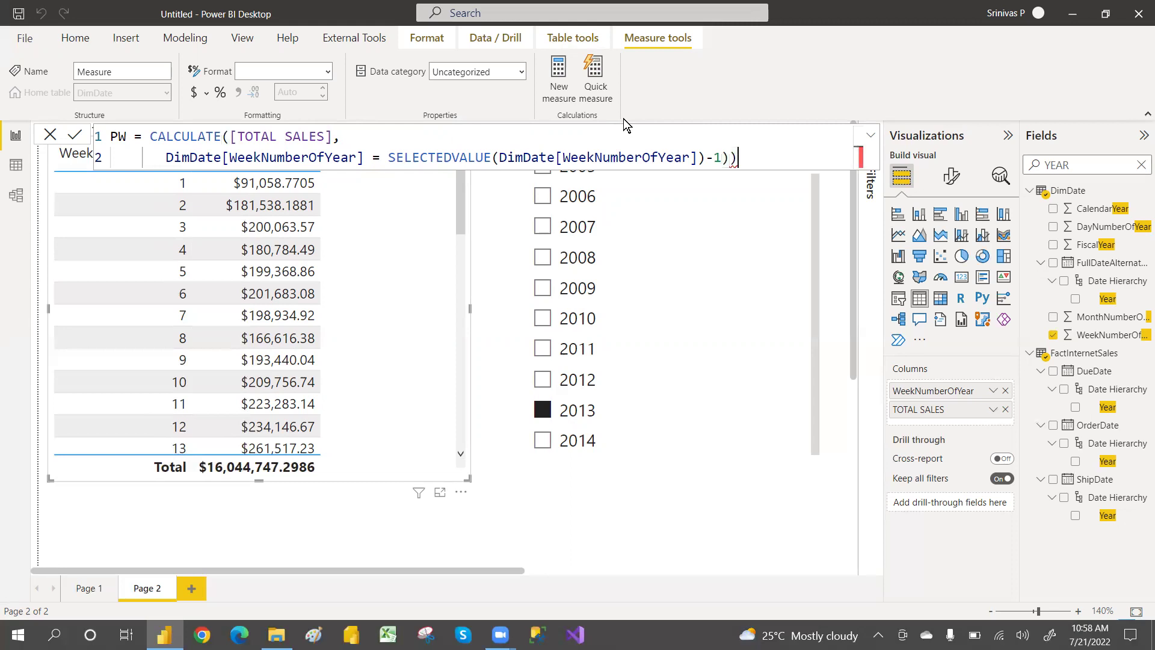
key(BackSpace)
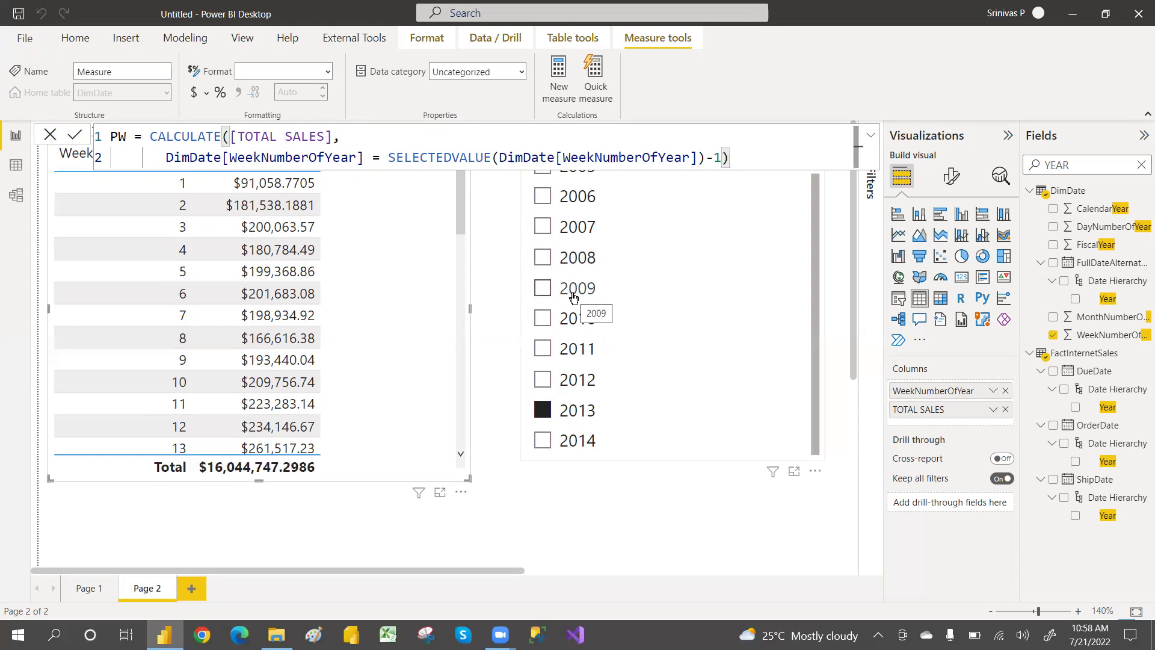
- Insert a new line above the week filter and reference the DimDate[CalendarYear] column on it
click(349, 136)
key(shift+Return)
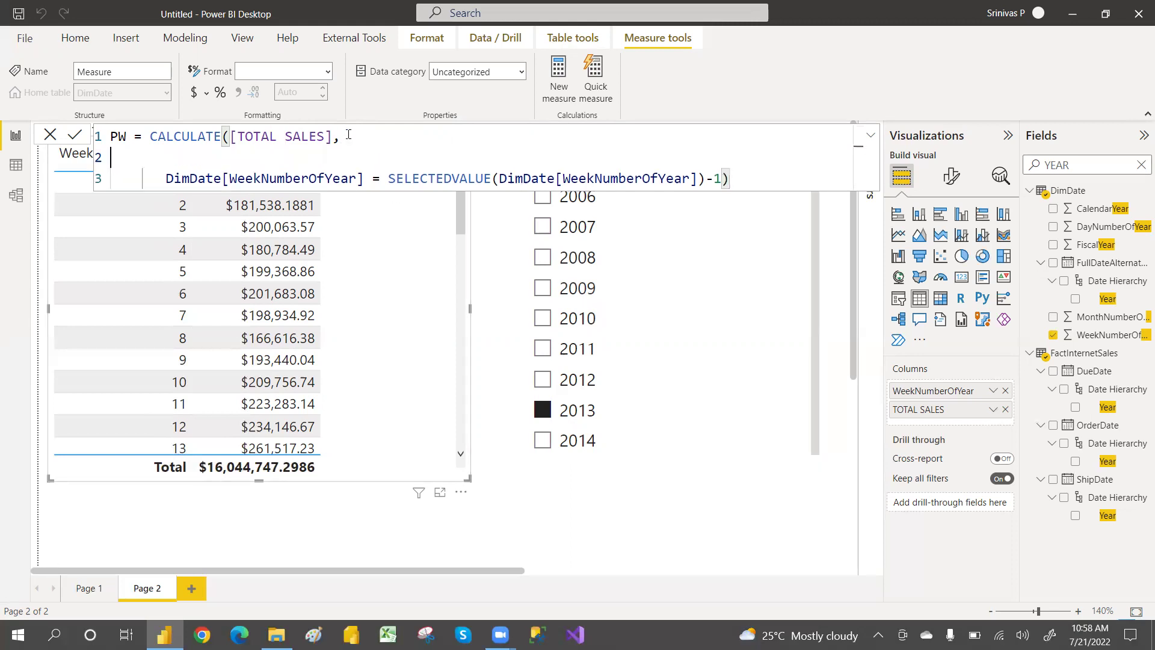
key(Tab)
text(CALEN)
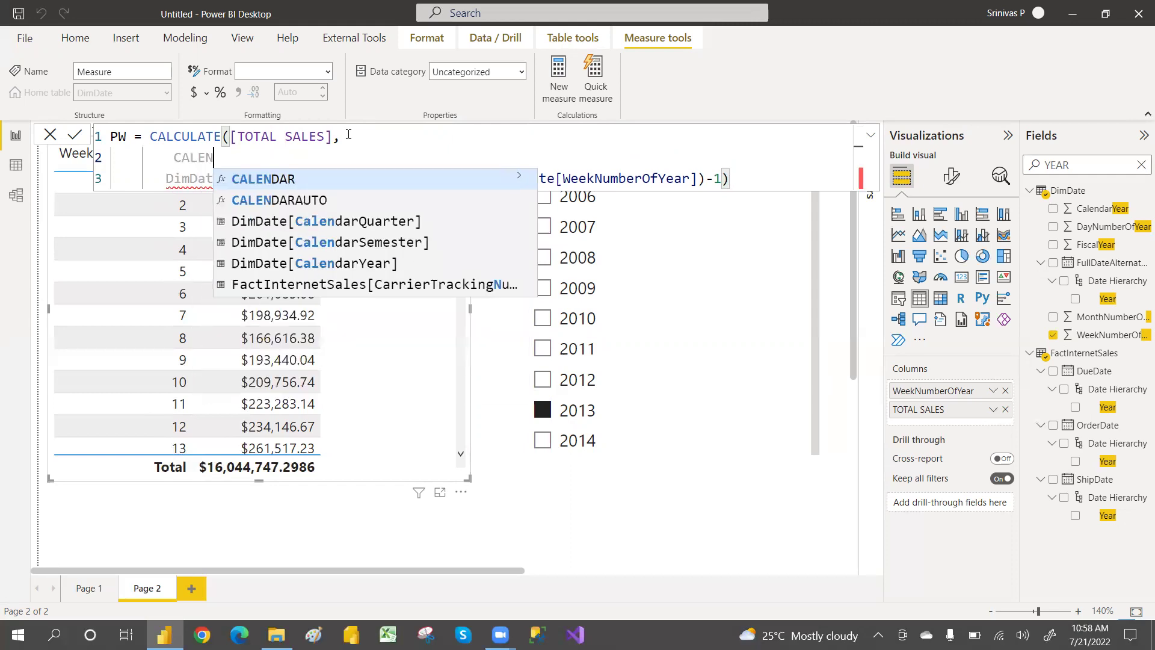
key(Down)
key(Down)
key(Down)
key(Down)
key(Tab)
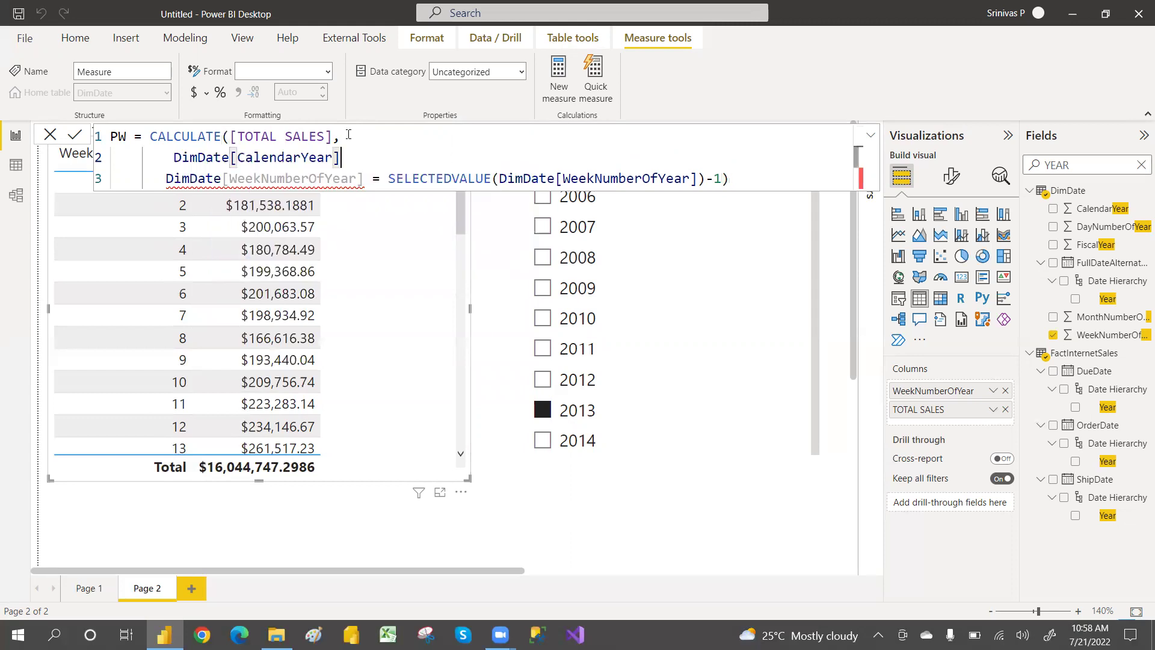
- Set the calendar year condition equal to SELECTEDVALUE(DimDate[CalendarYear]) and join it to the week filter with &&
text(= SELEC)
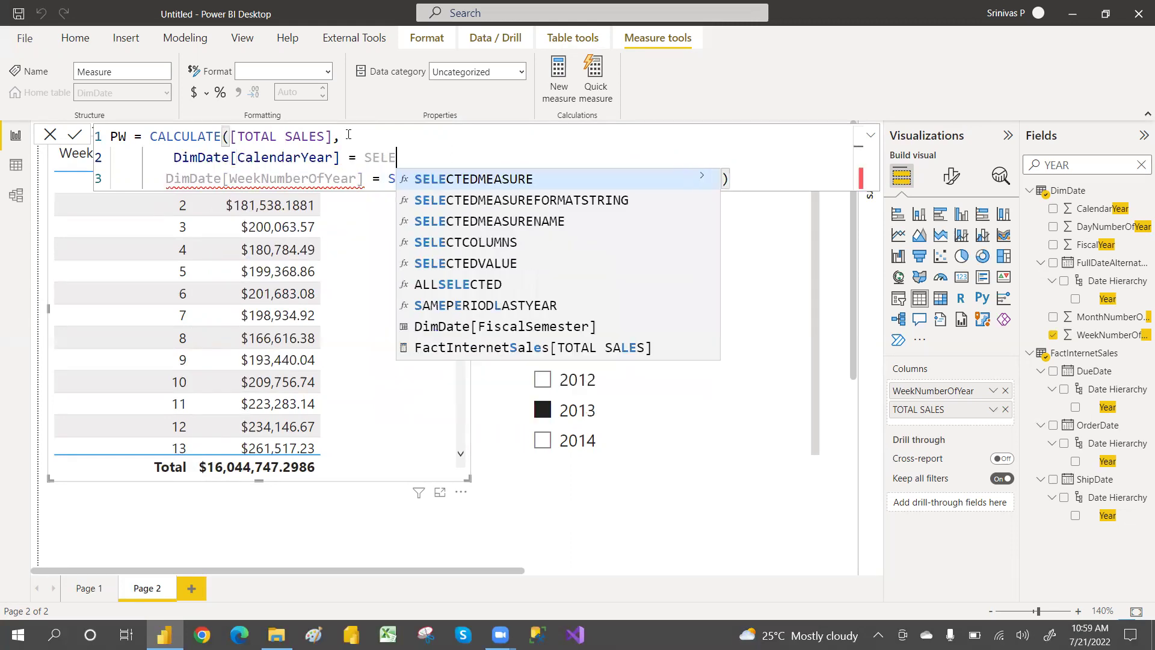
key(Down)
key(Down)
key(Down)
key(Down)
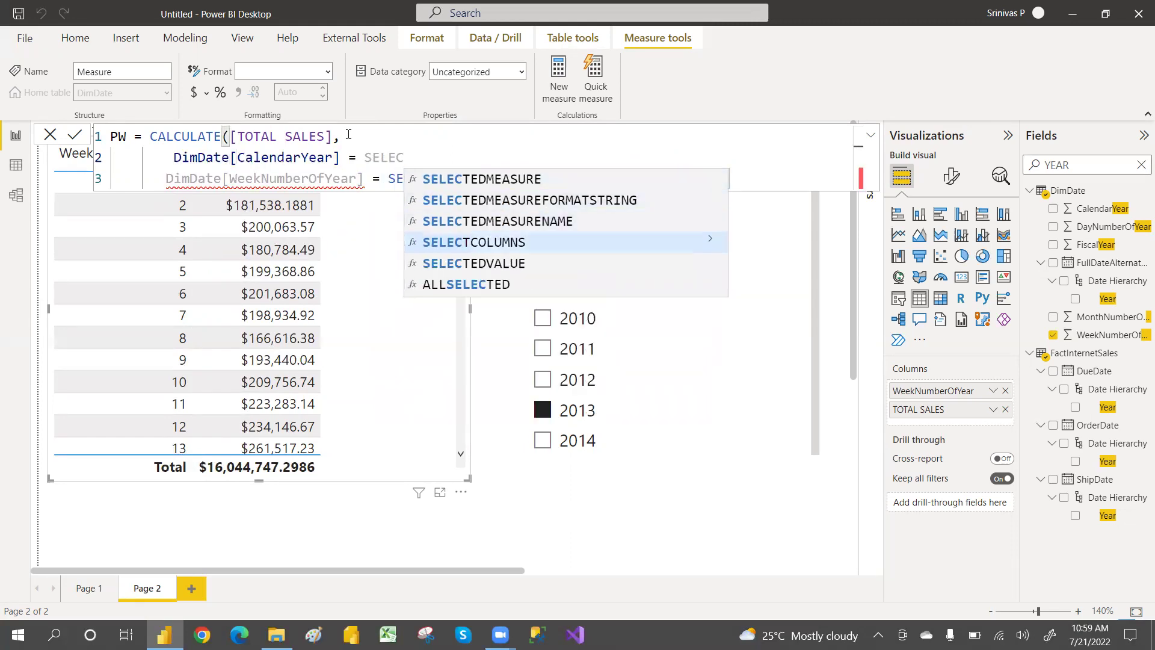
key(Tab)
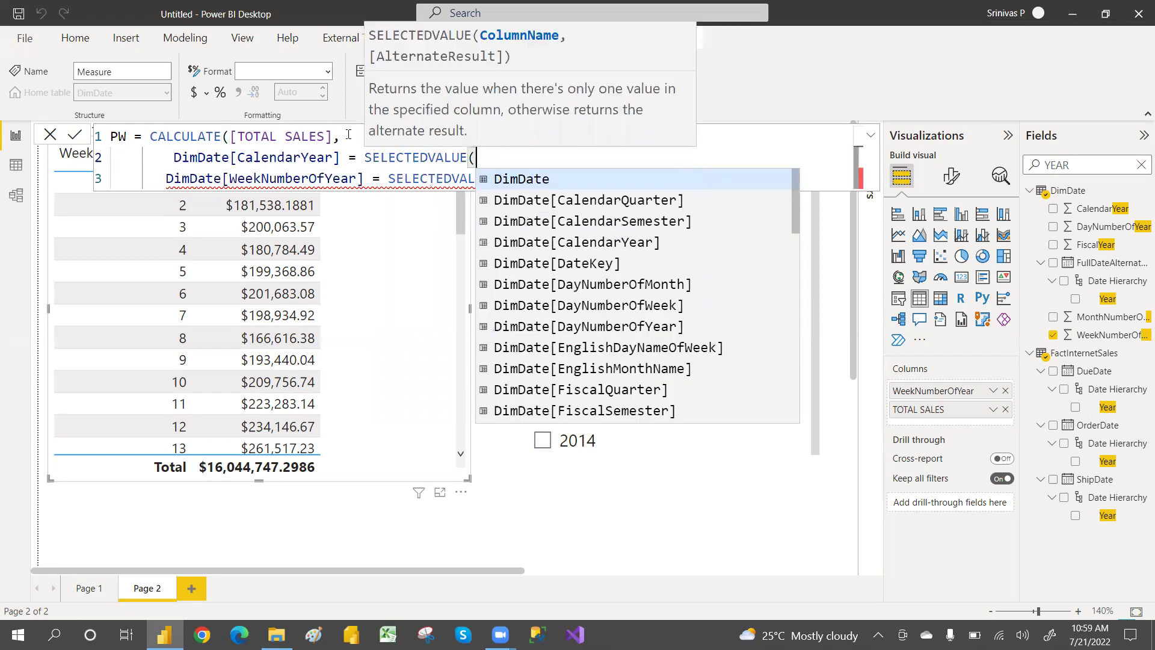
key(Down)
key(Down)
key(Down)
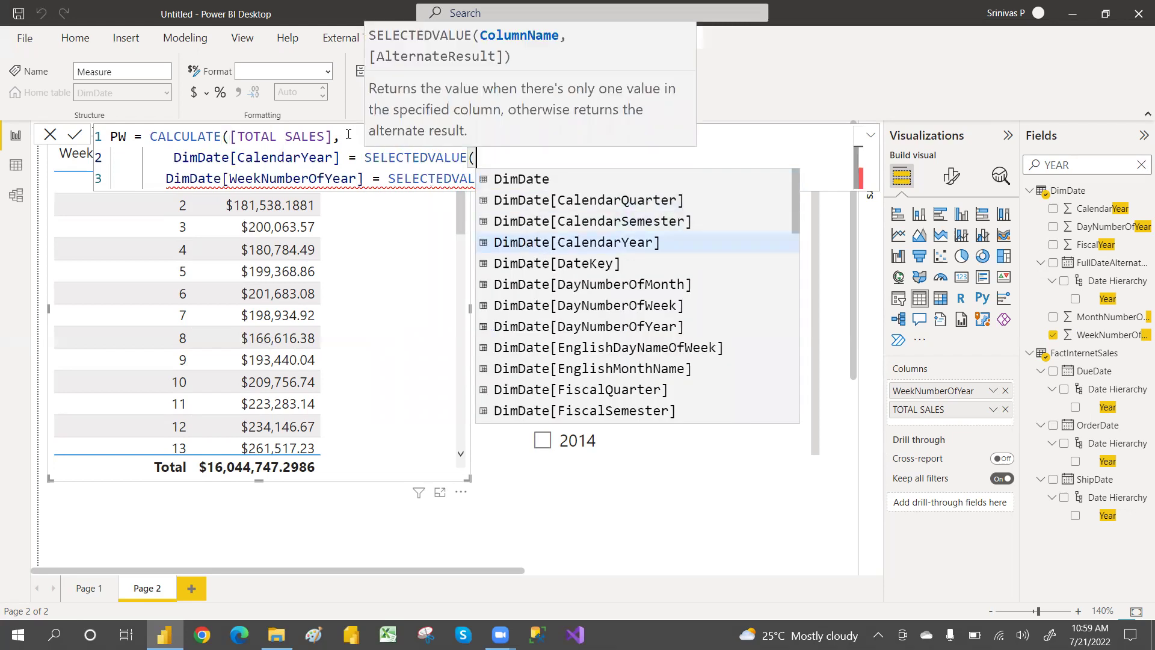
key(Tab)
text())
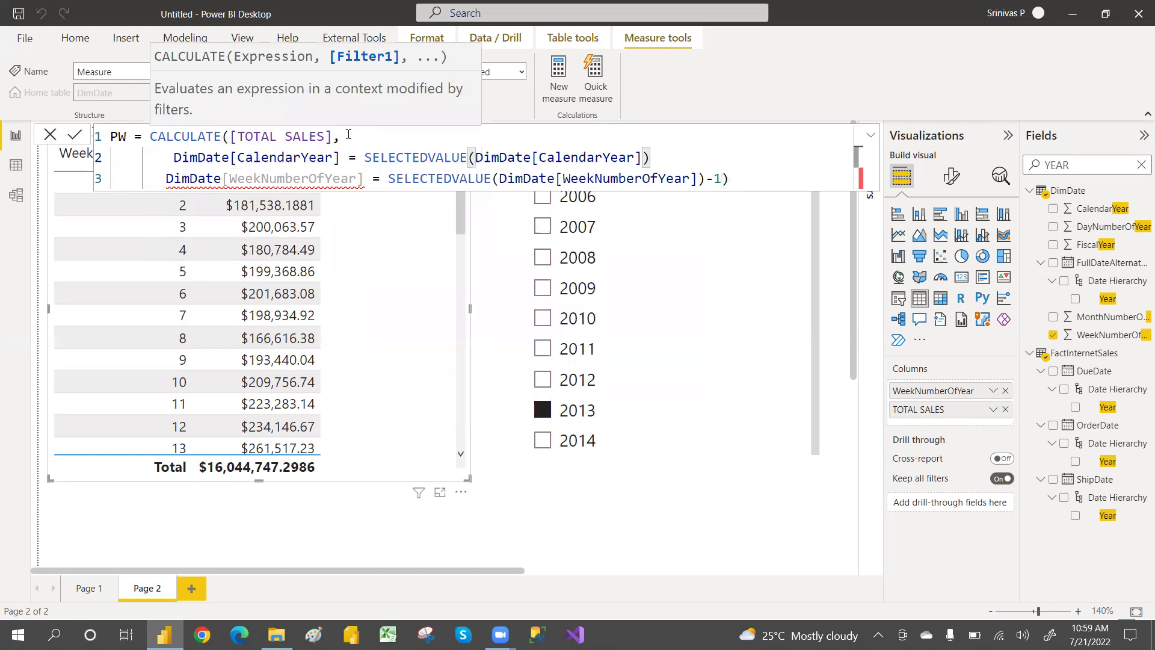
text( &&)
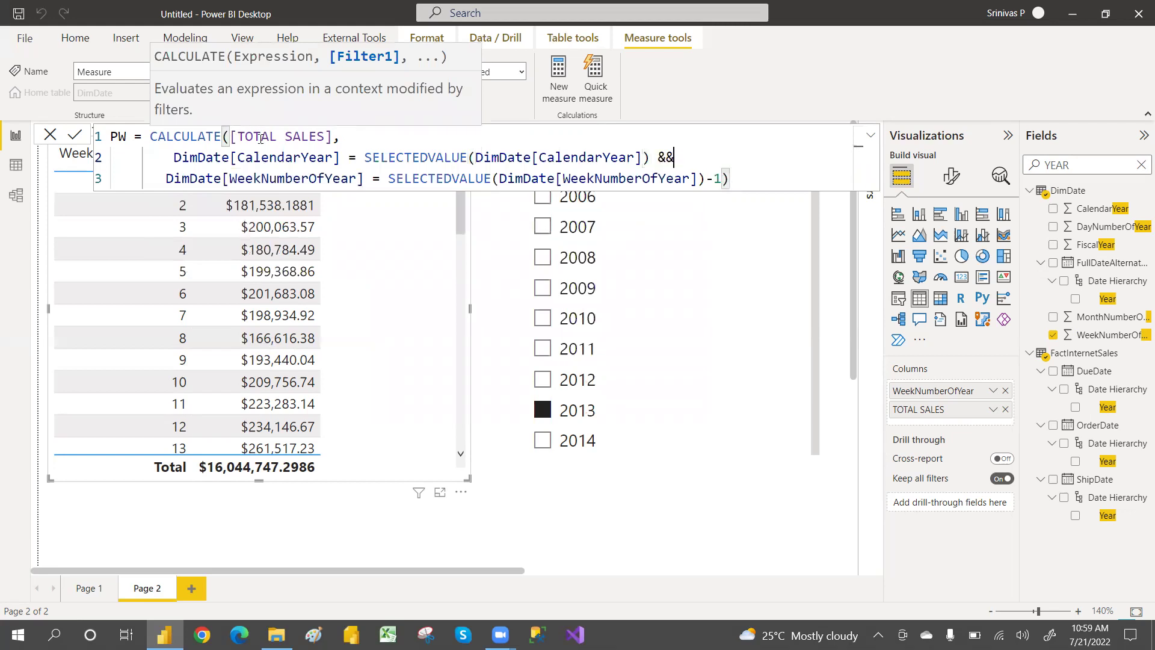
- Commit the PW measure with its calendar year and week filters and add PW to the weekly sales table
drag(170, 157, 696, 178)
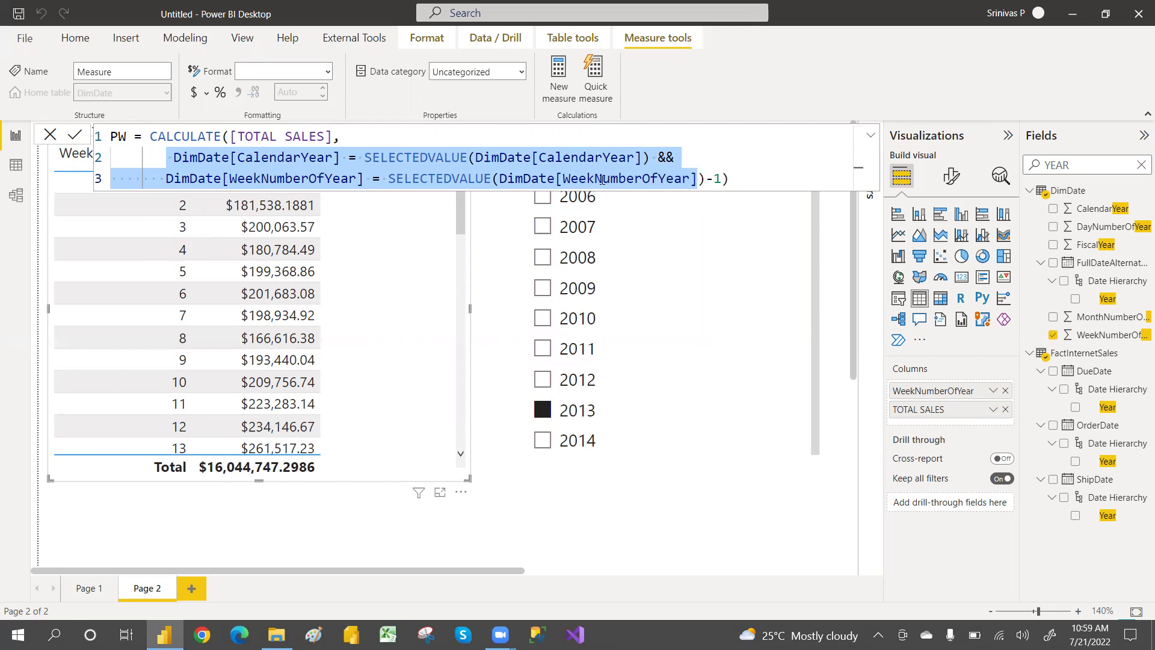
click(747, 147)
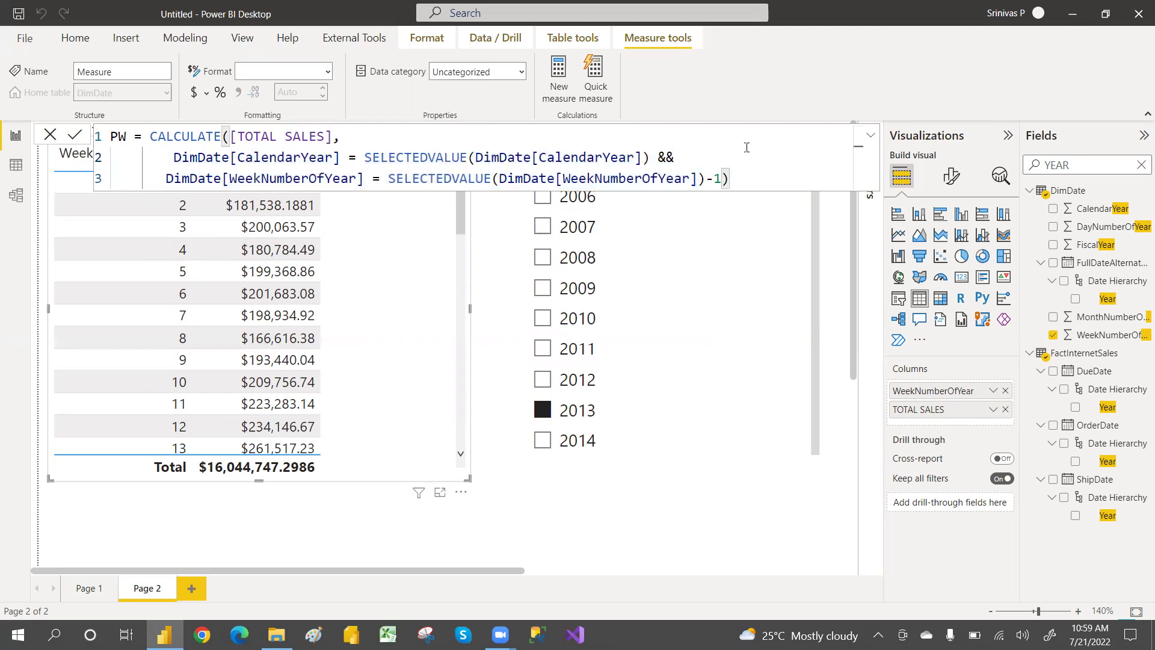
key(Return)
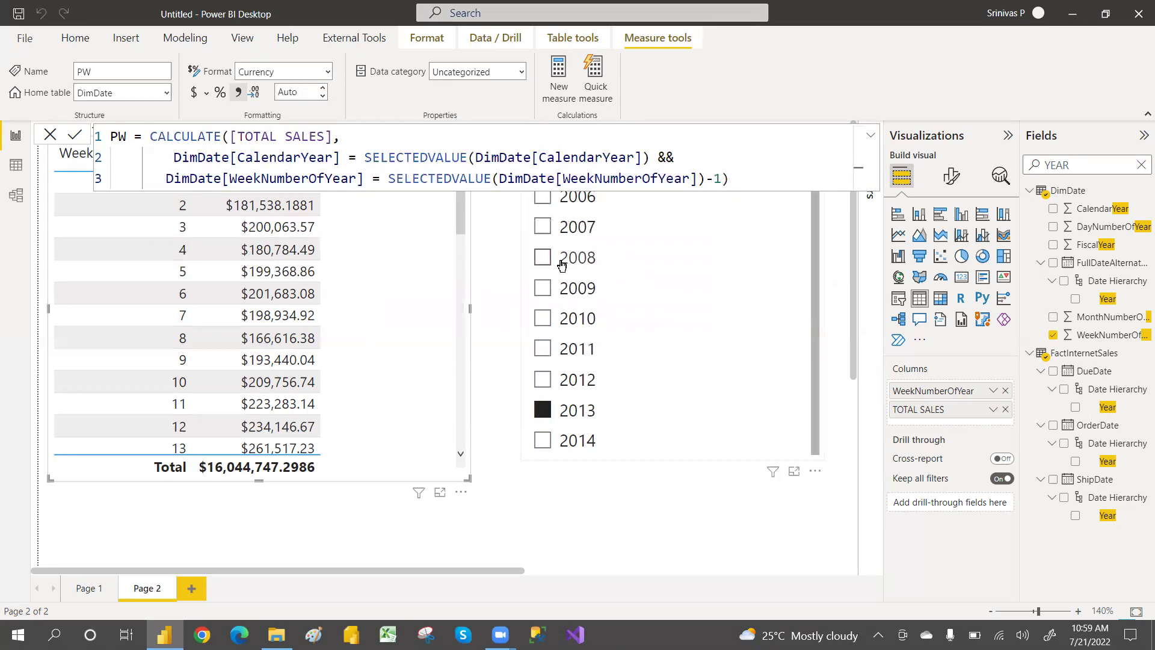
click(1143, 166)
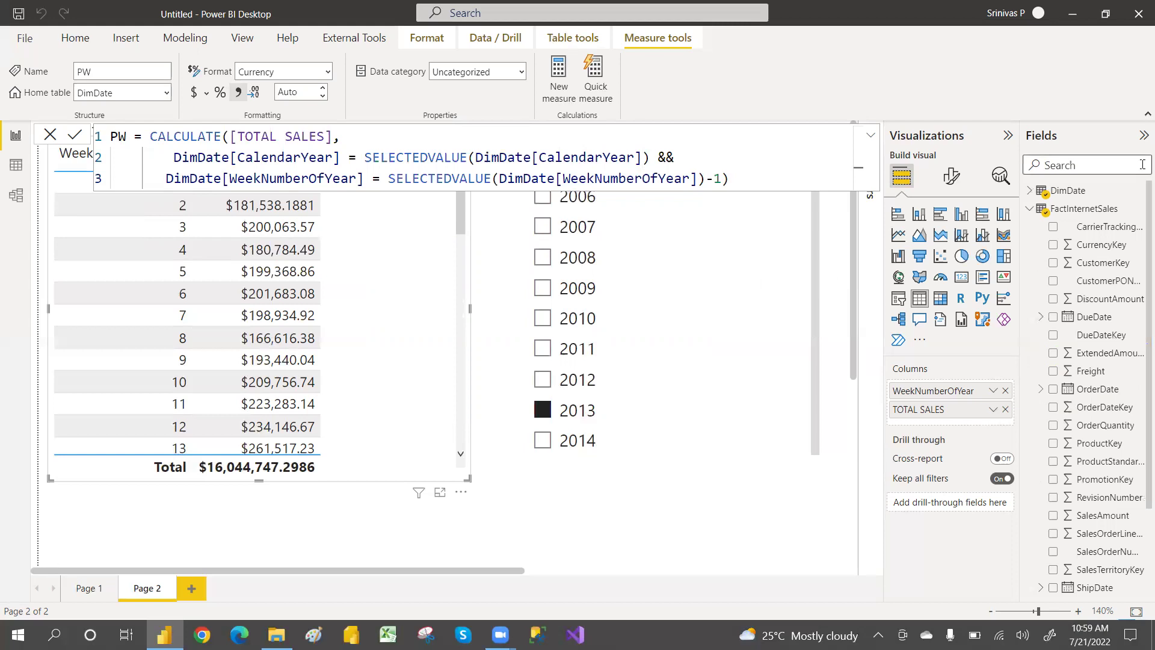
text(PW)
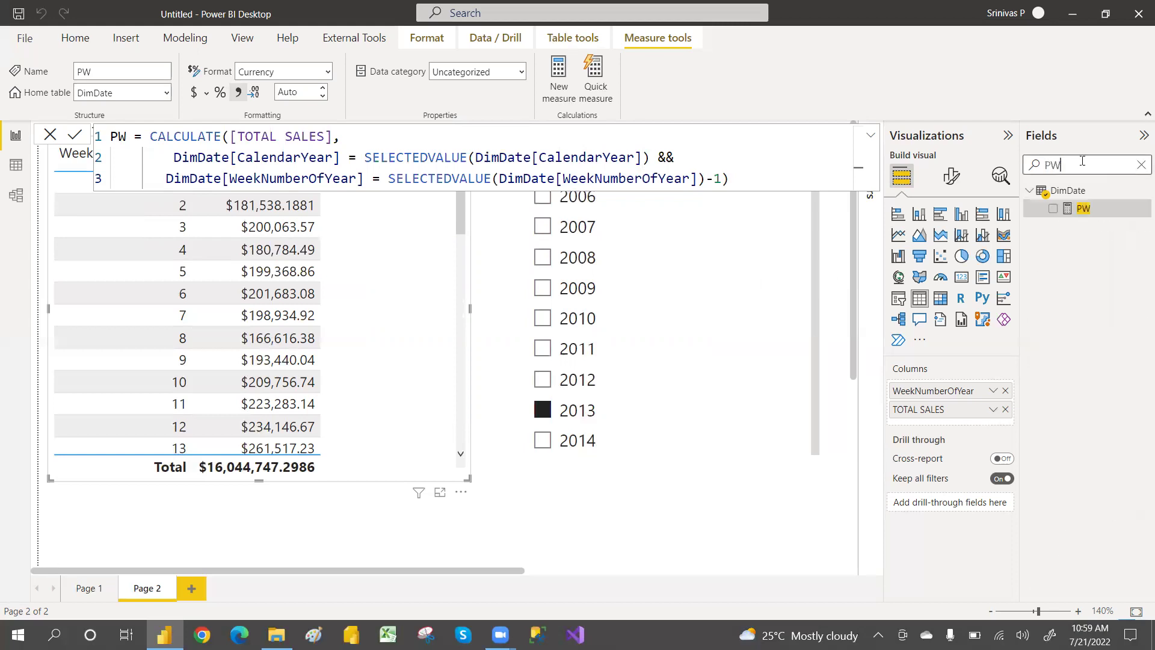
click(1054, 209)
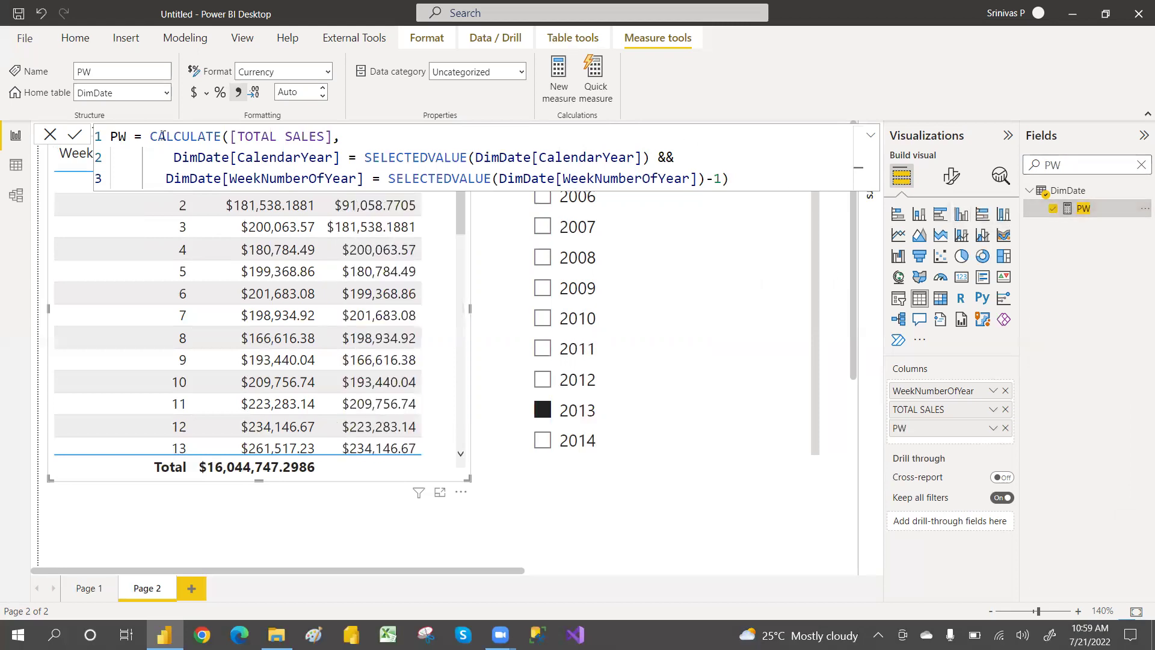
click(513, 504)
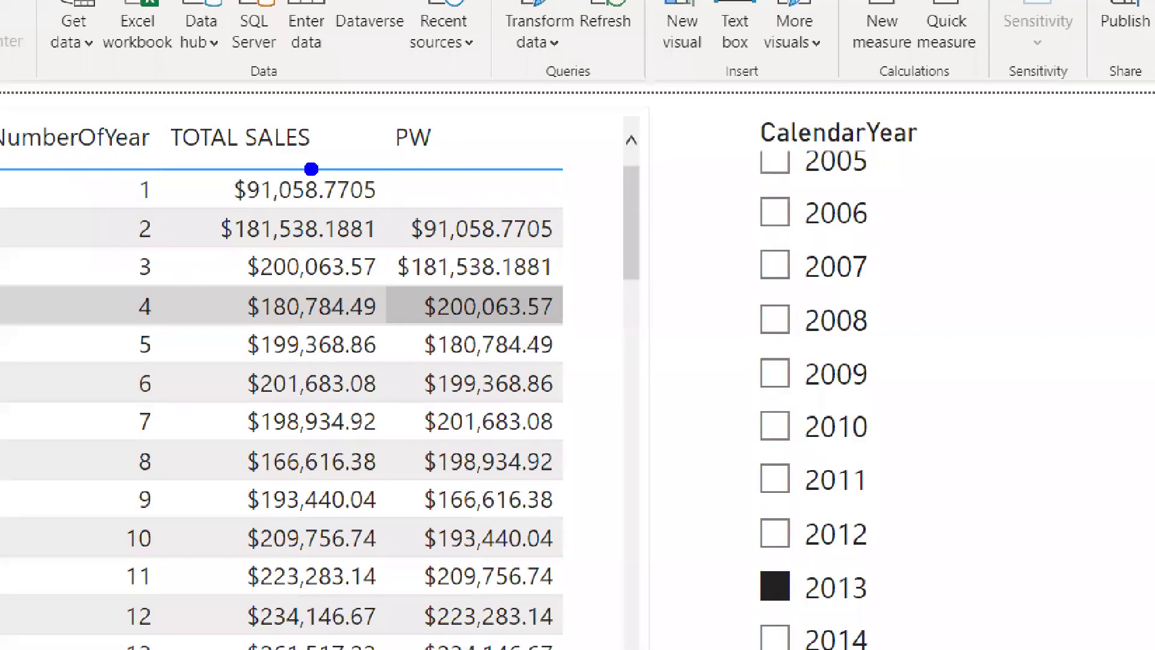
- Compare the PW values with the TOTAL SALES of the preceding week, row by row, in the weekly table
drag(377, 175, 433, 215)
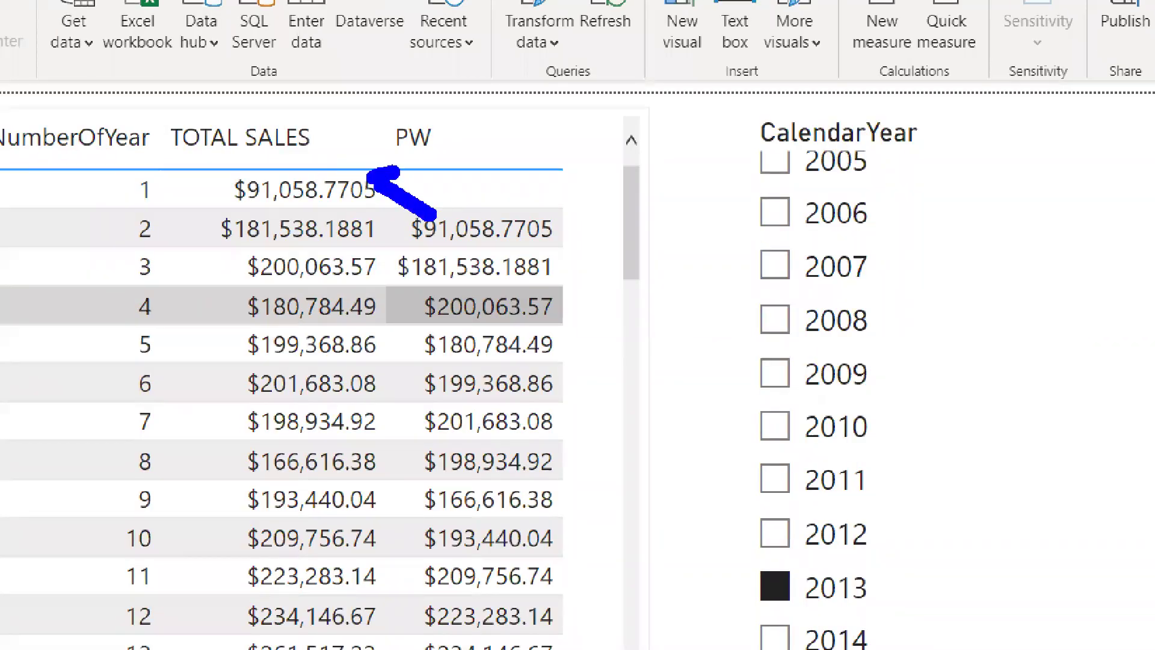
drag(418, 267, 361, 225)
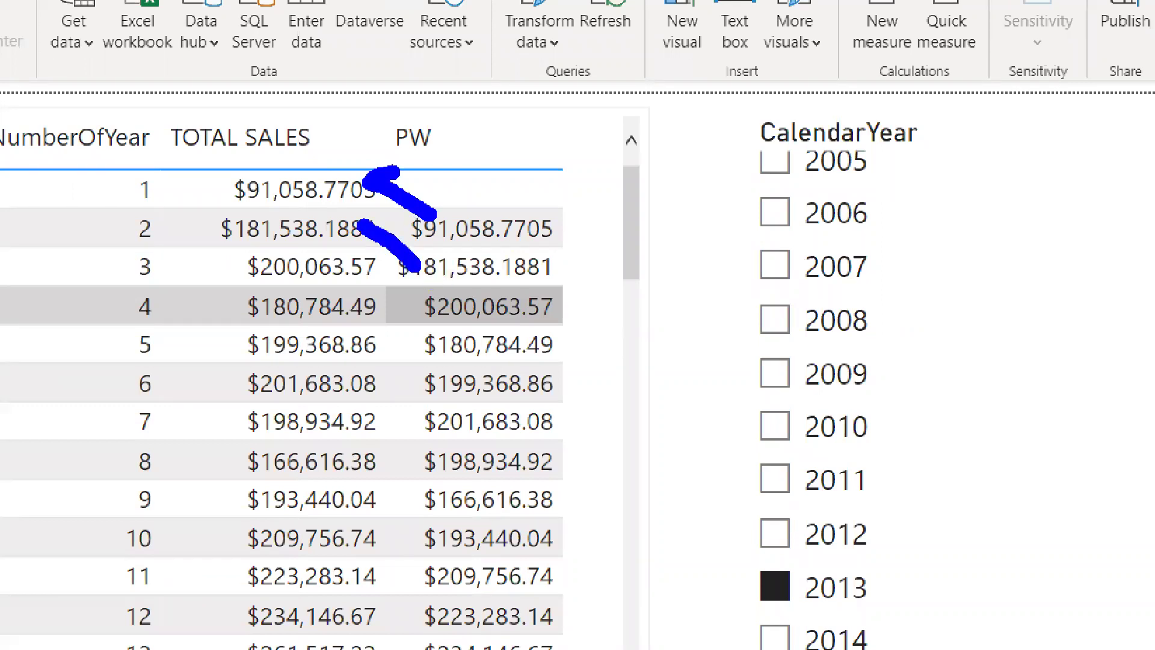
drag(434, 316, 376, 295)
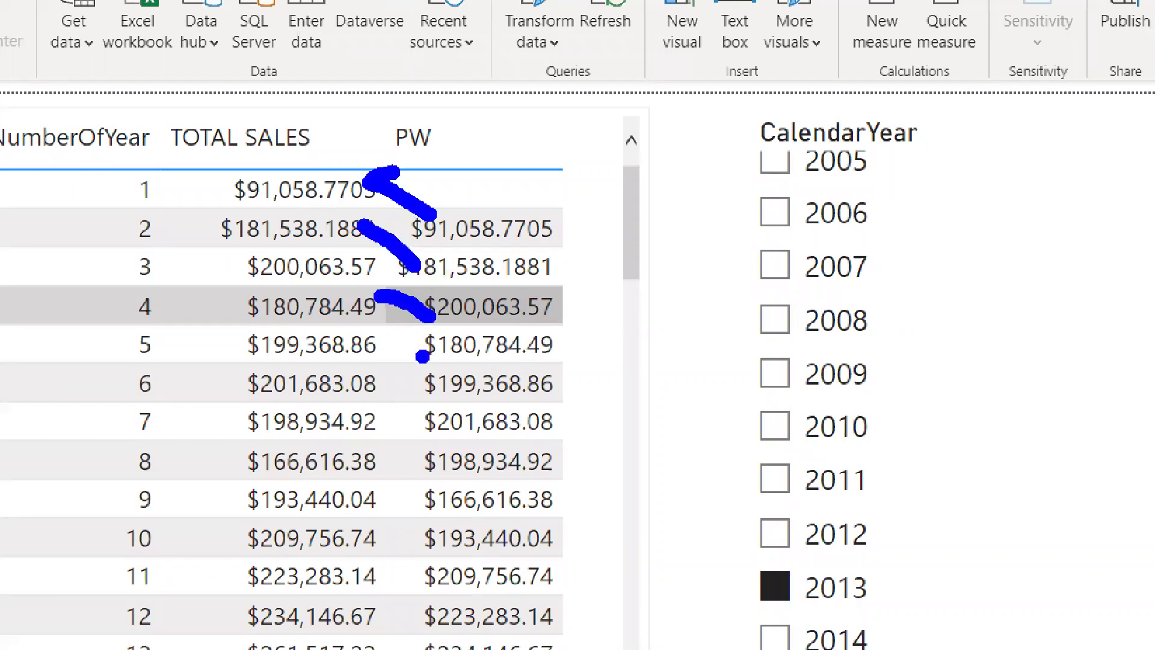
drag(428, 358, 379, 340)
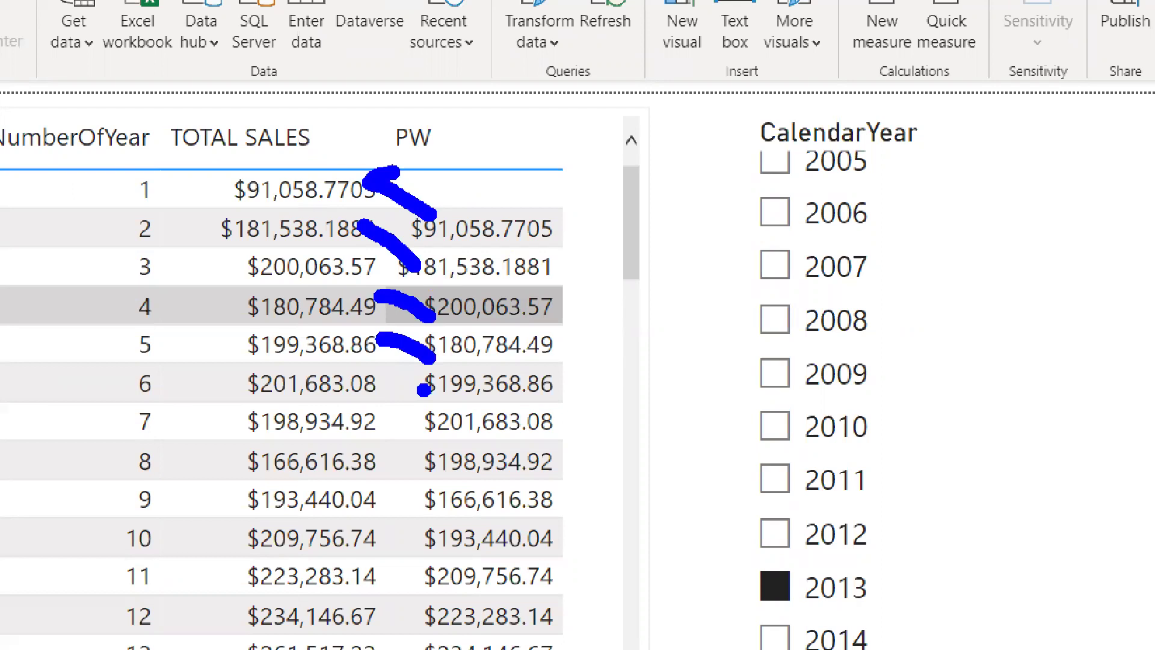
drag(429, 424, 380, 378)
drag(432, 461, 378, 461)
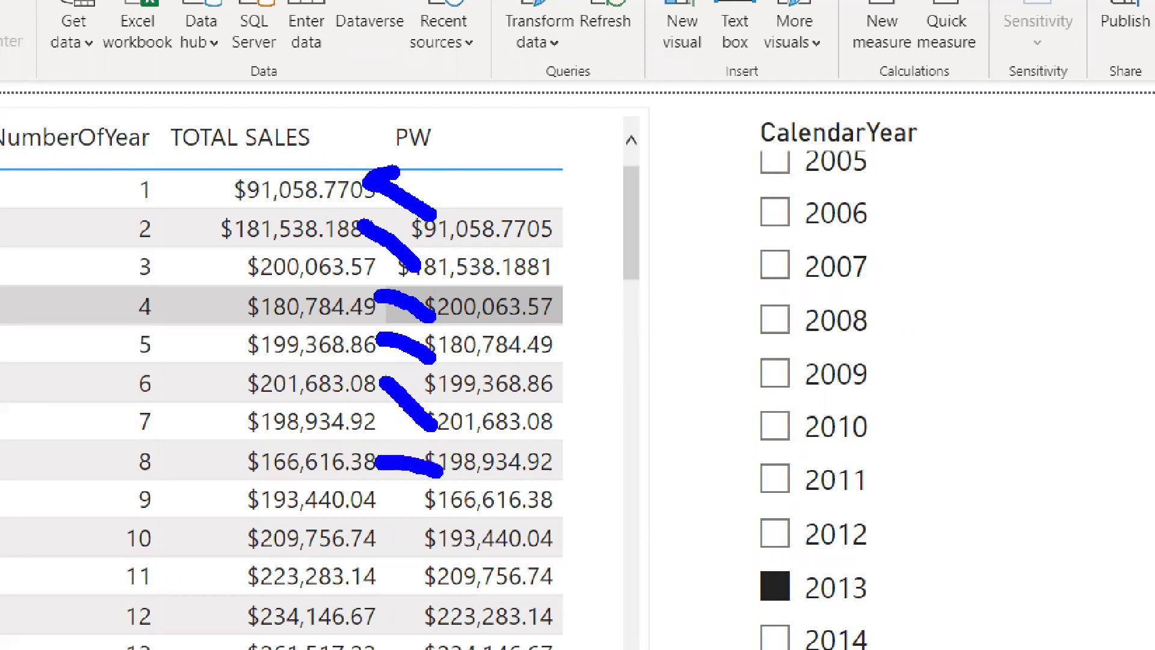
key(e)
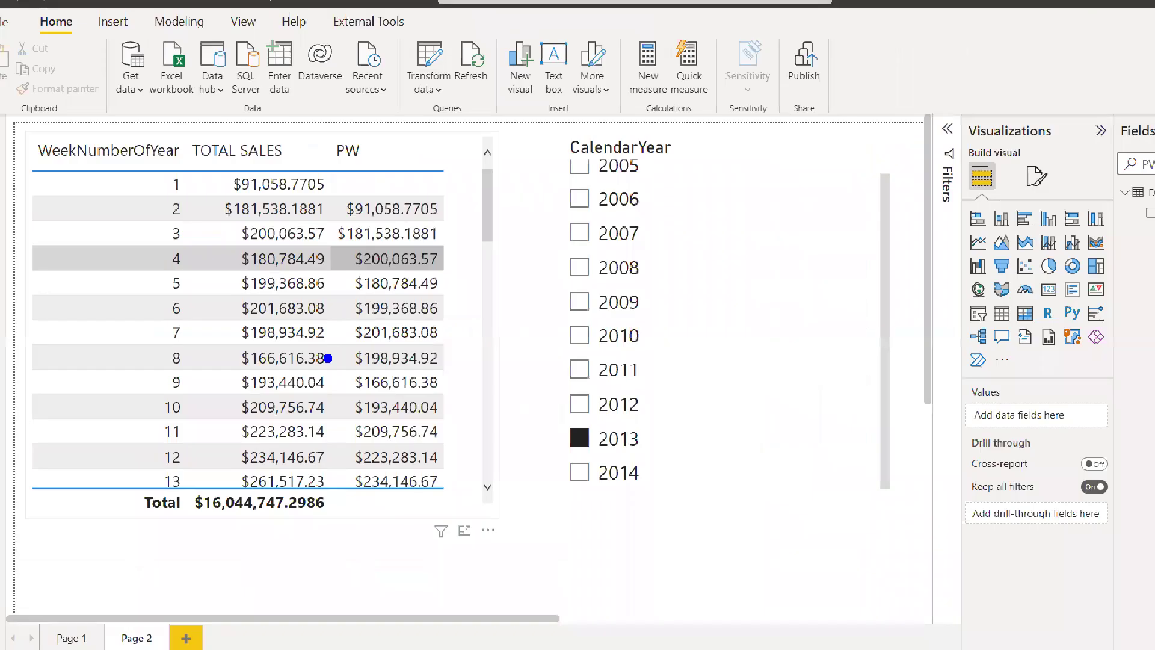
key(Escape)
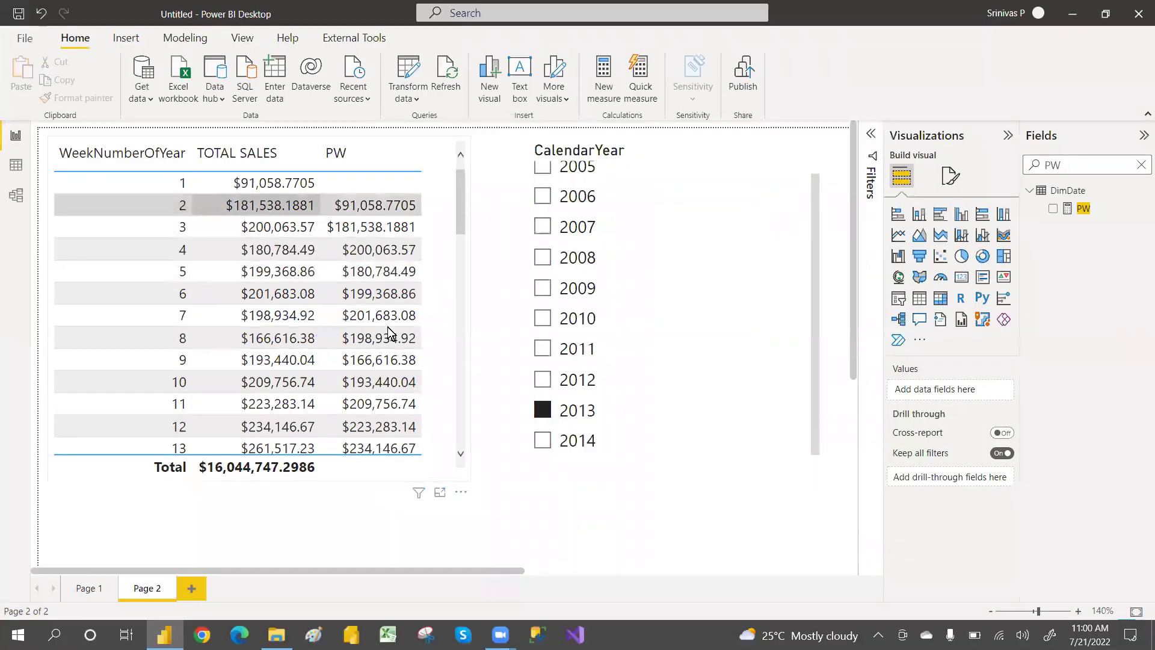
- Enlarge the weekly sales table slightly in width and height
click(466, 472)
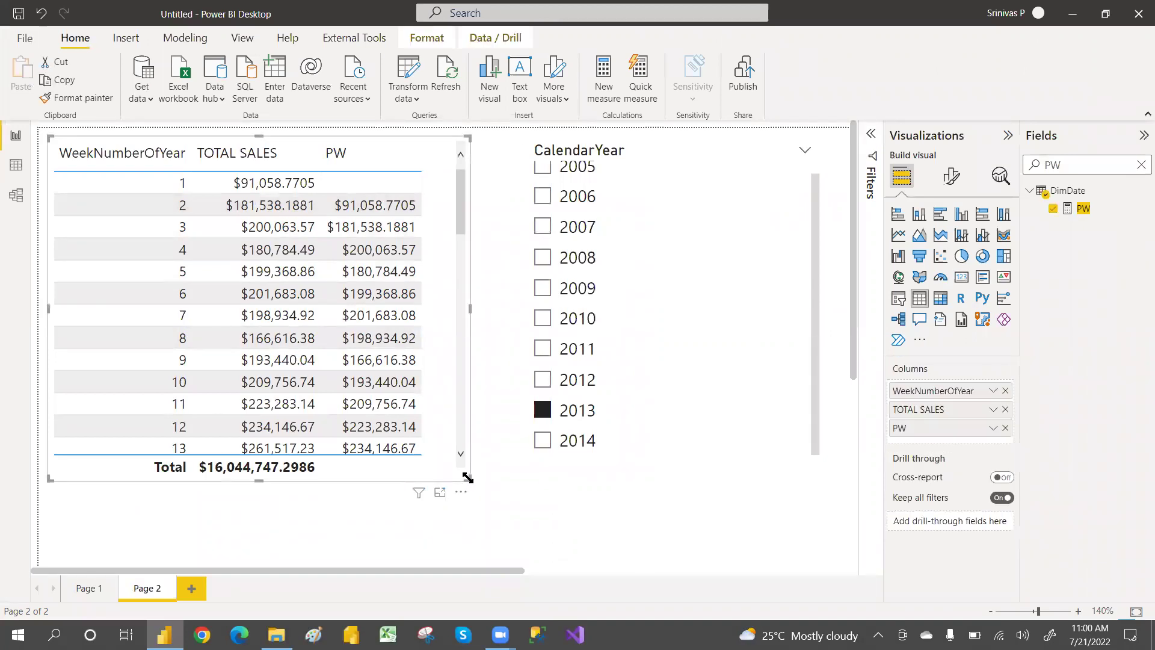
drag(468, 479, 513, 493)
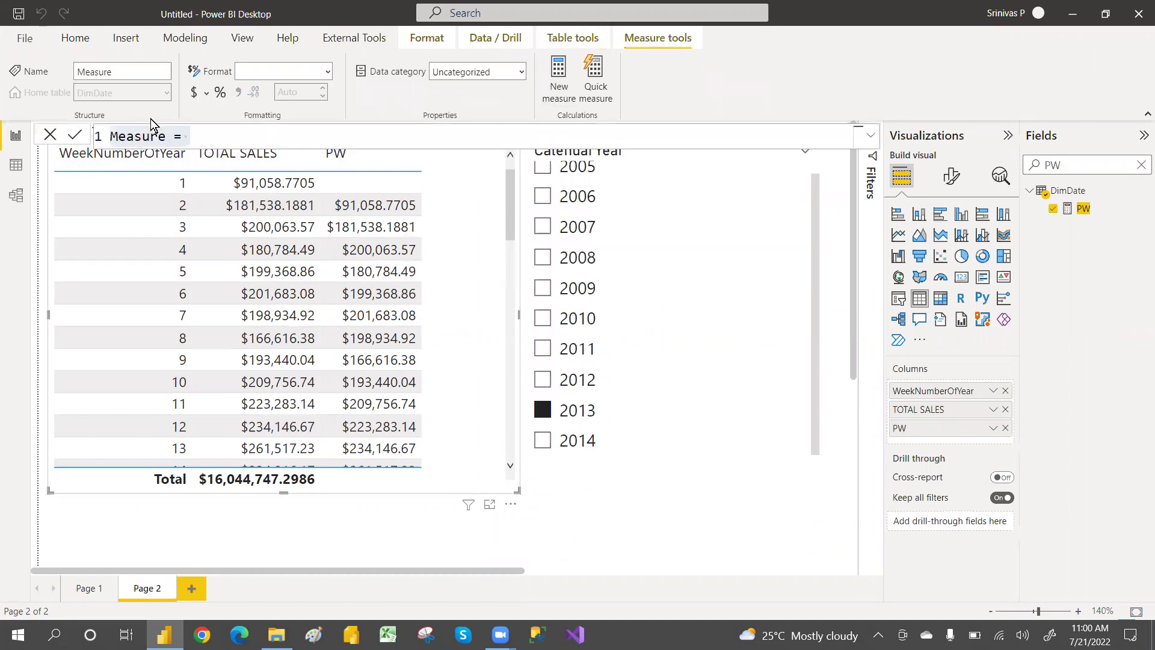
- Create a new measure WOW = [TOTAL SALES]-[PW]
text(WOW =)
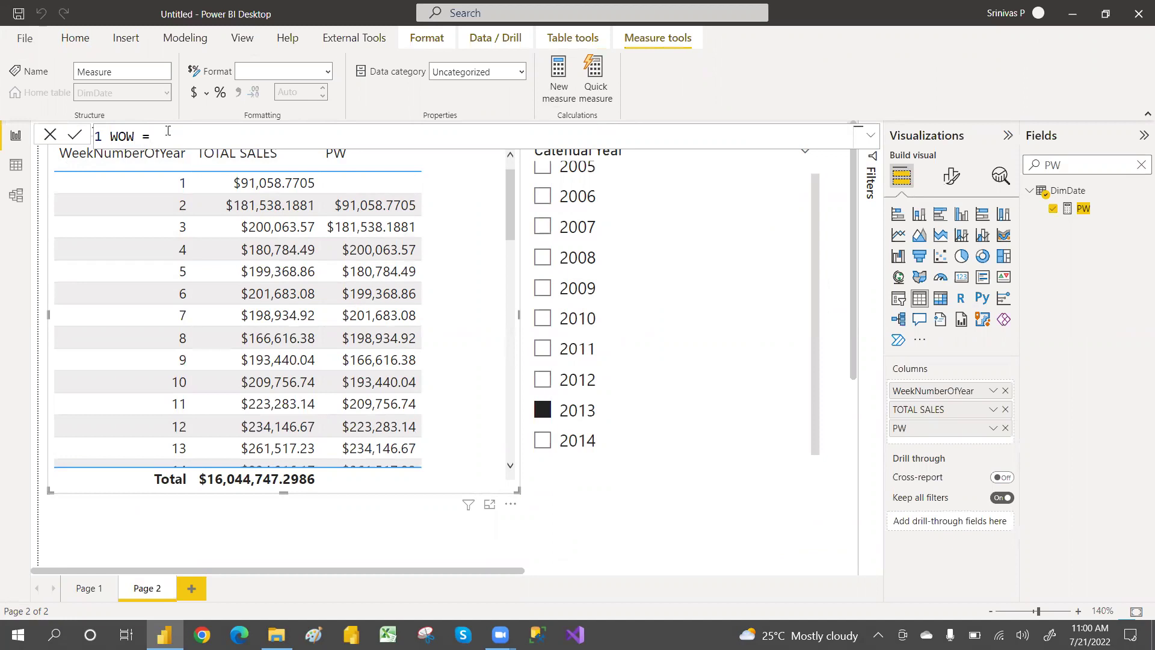
text(TOTAL)
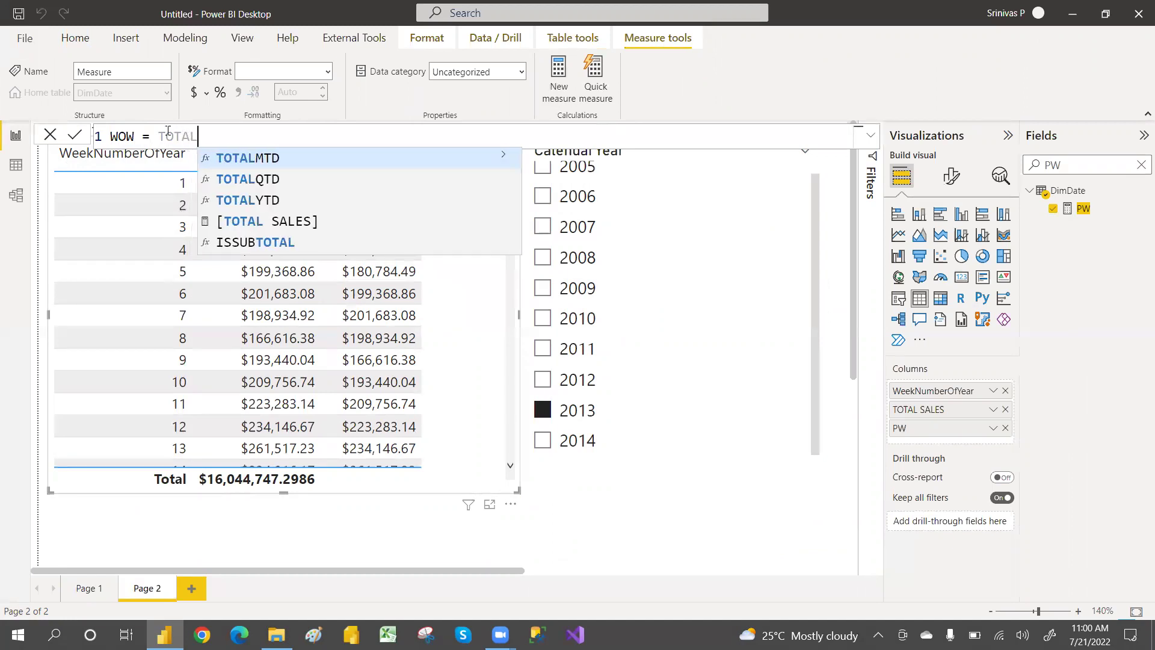
click(290, 222)
text(-)
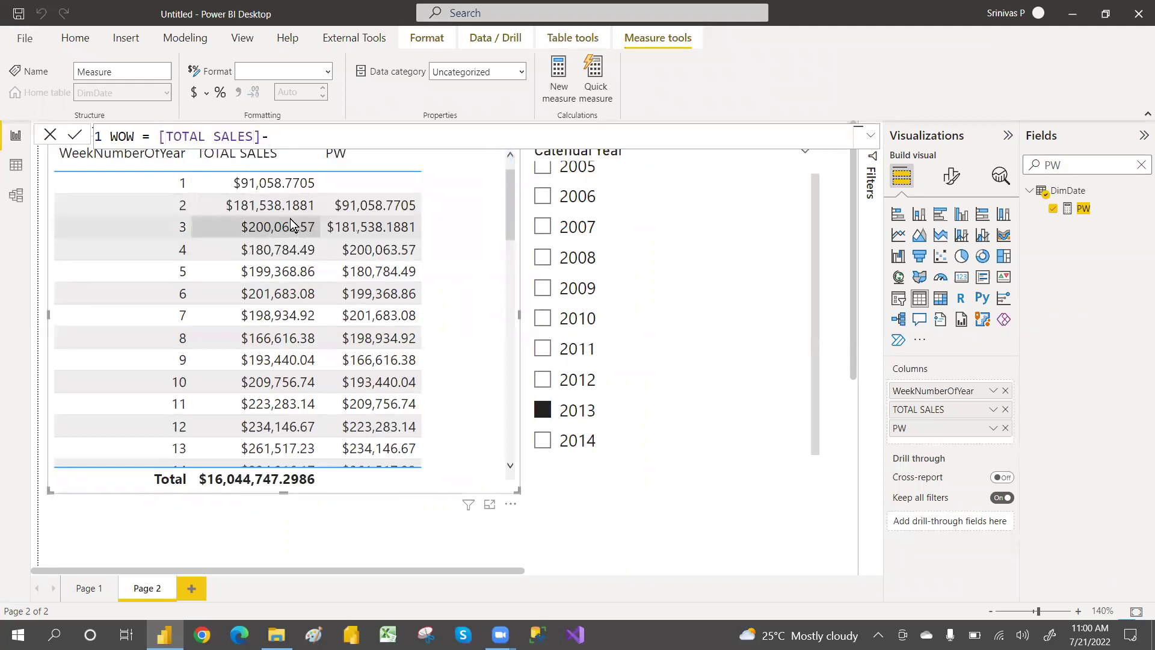
text([PW)
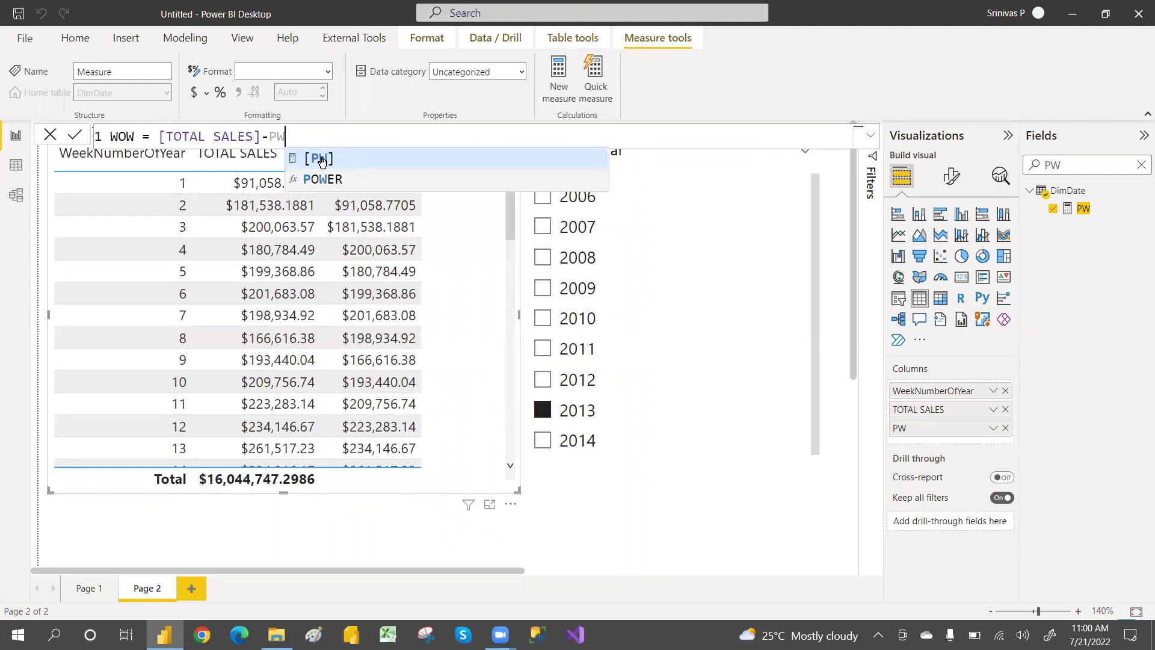
click(322, 158)
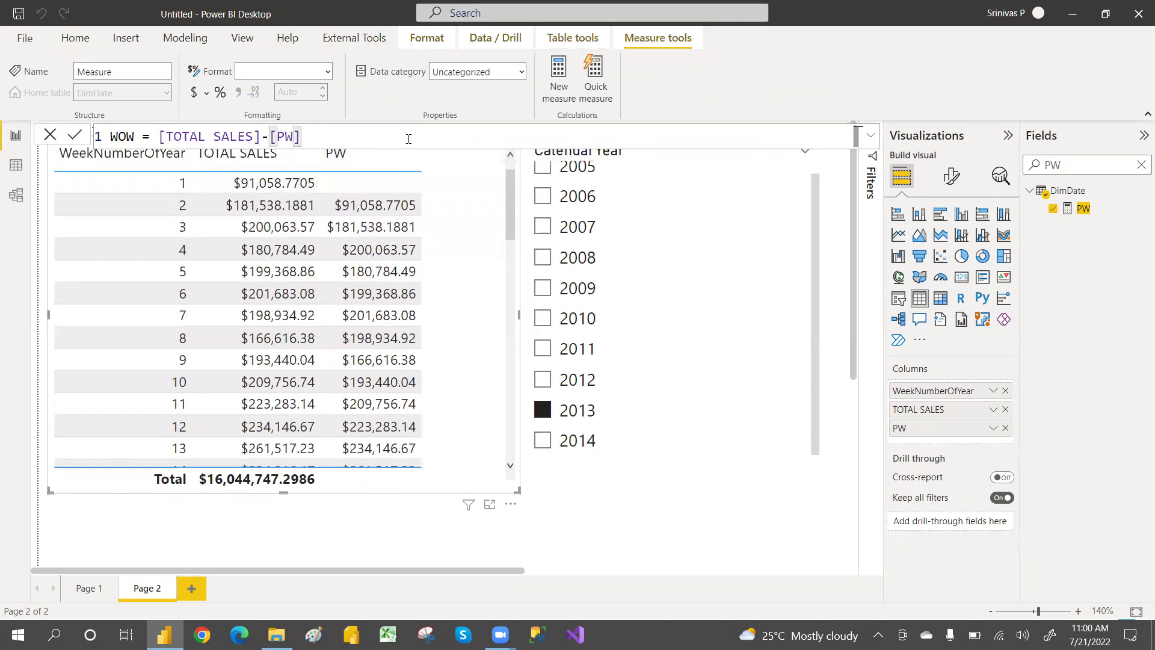
key(Return)
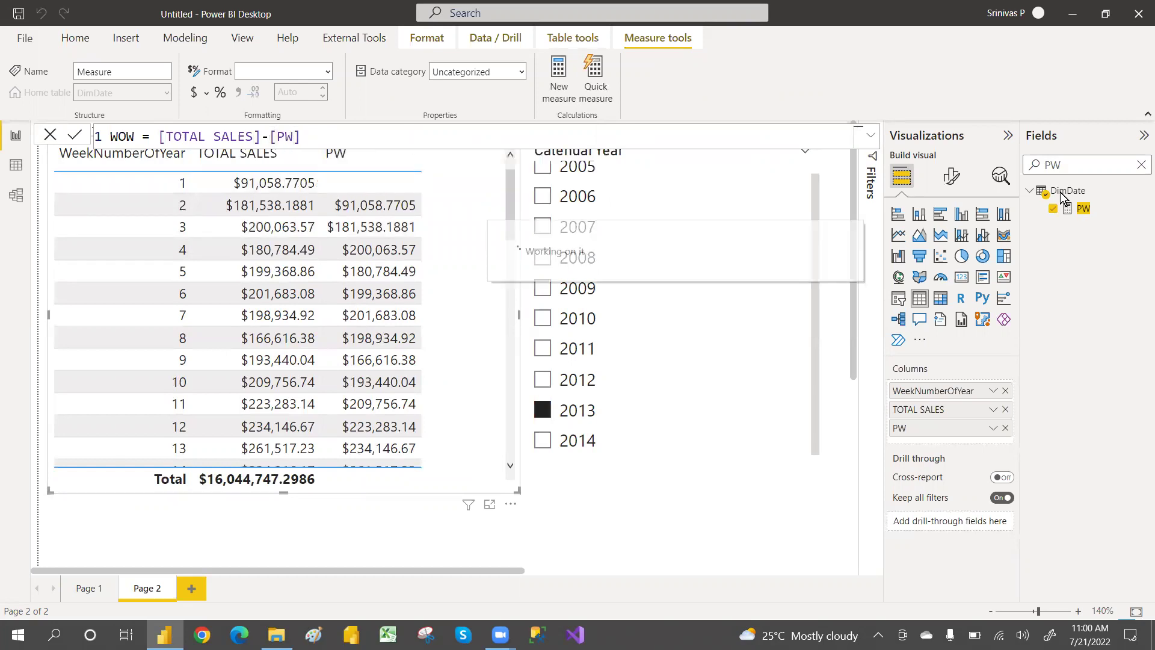
- Search the fields for WOW and add that measure to the weekly sales table
click(1063, 164)
key(BackSpace)
key(BackSpace)
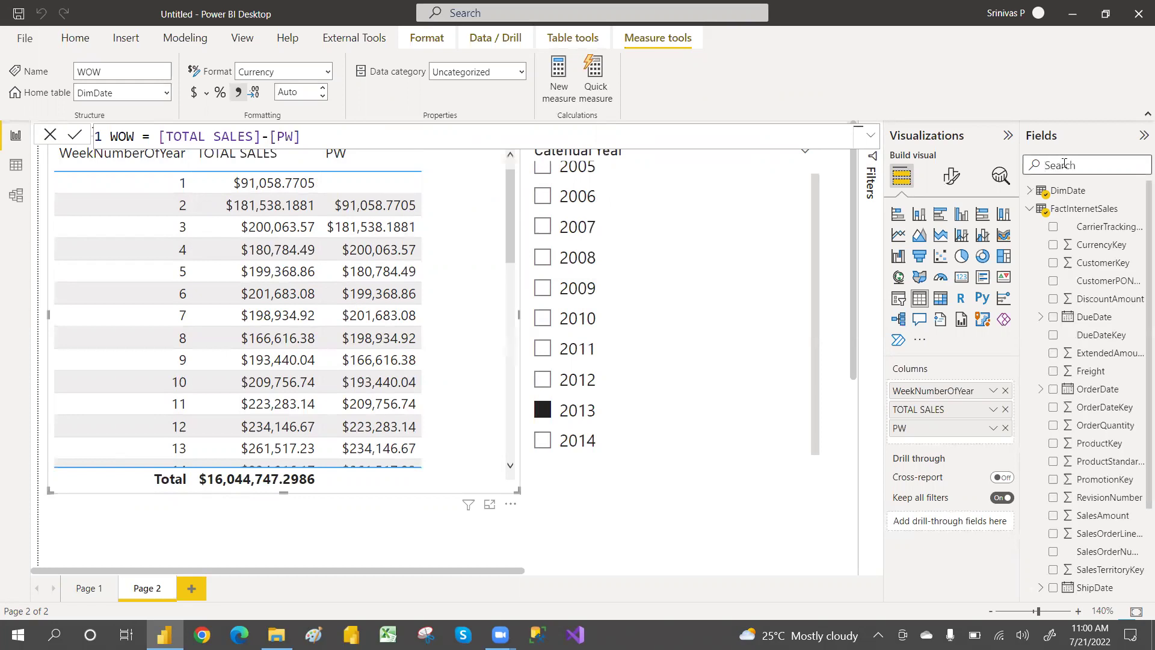
text(WOW)
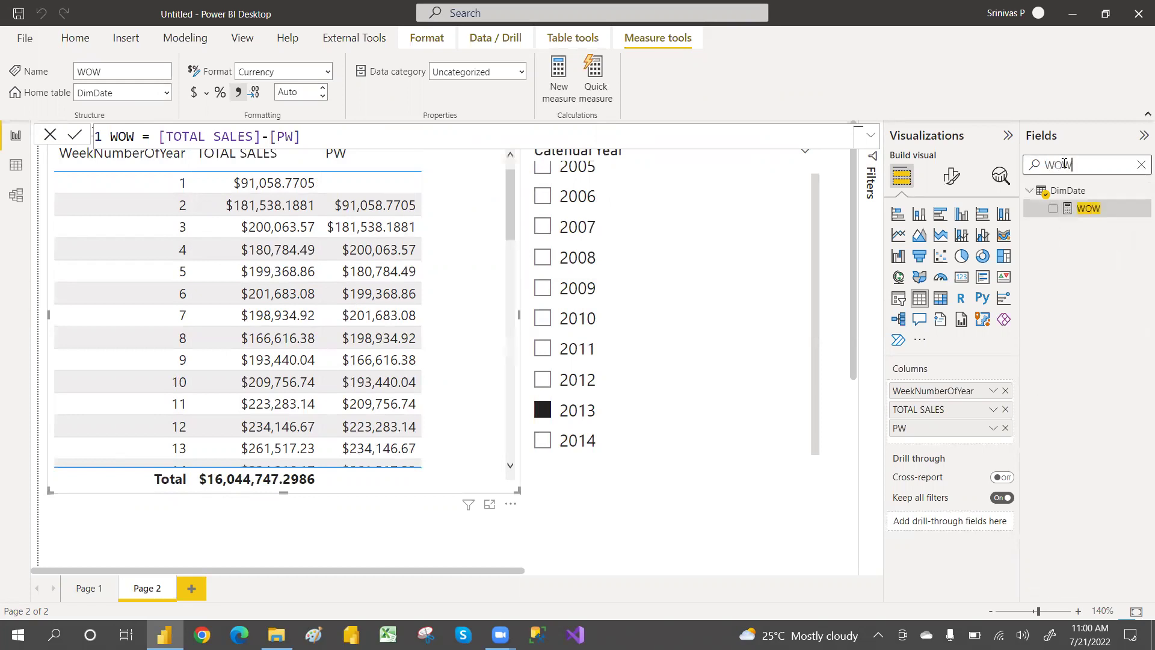
click(1052, 210)
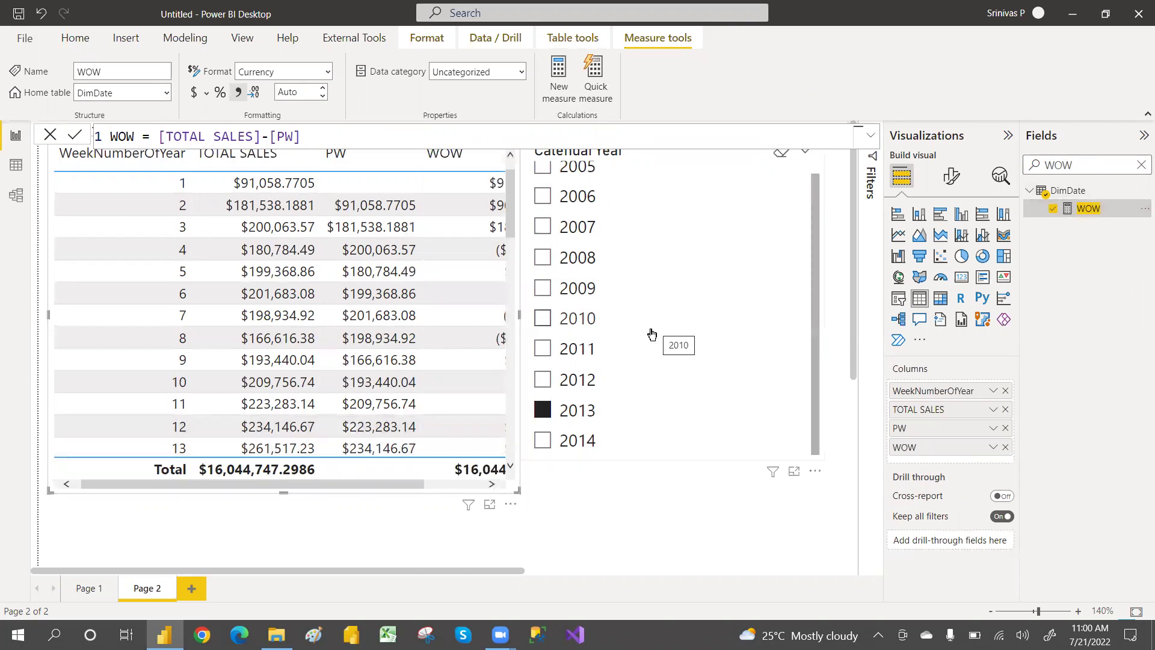
- Move the CalendarYear slicer away from the table and widen the table until the whole WOW column fits
click(721, 327)
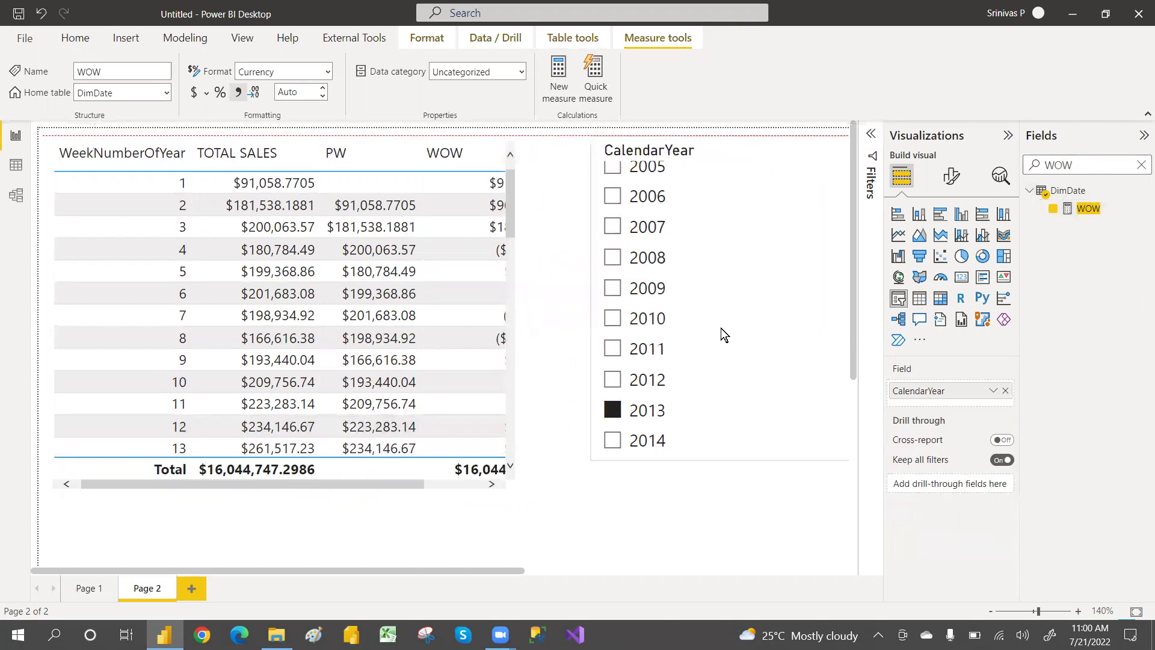
click(513, 454)
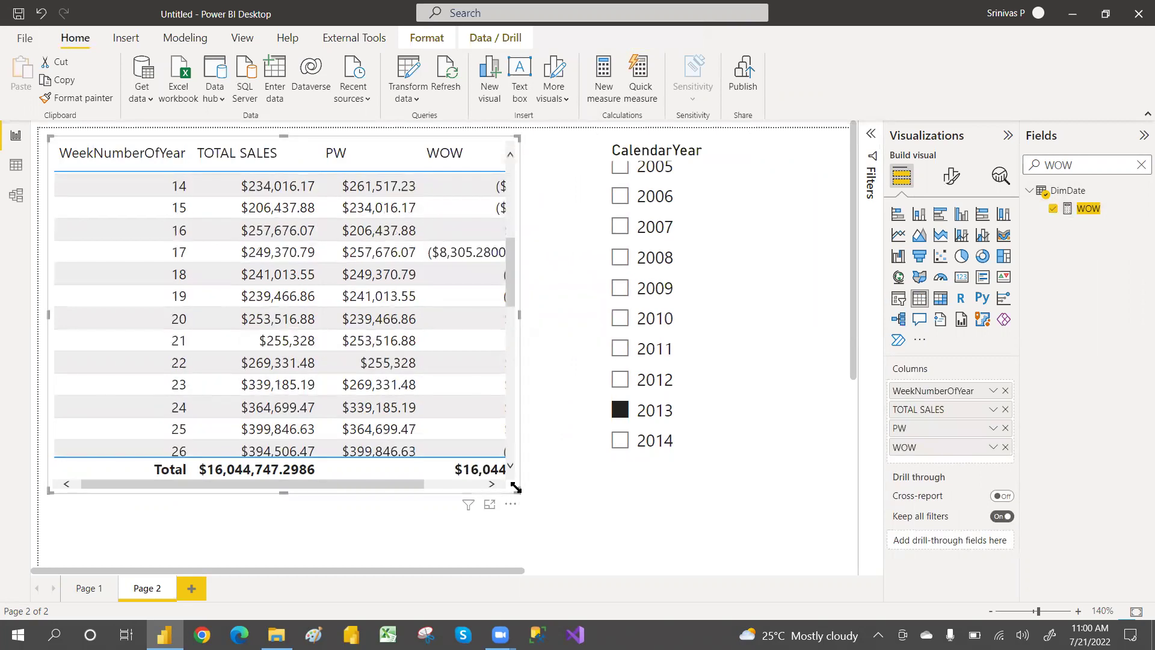
drag(517, 488, 590, 491)
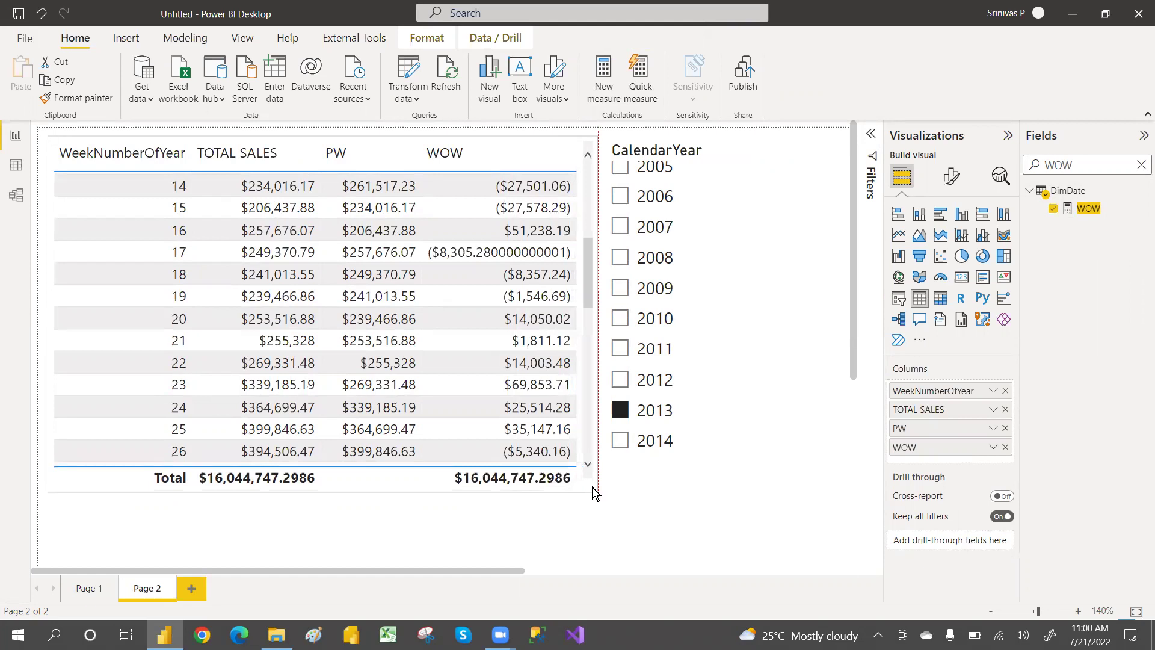
drag(596, 494, 595, 492)
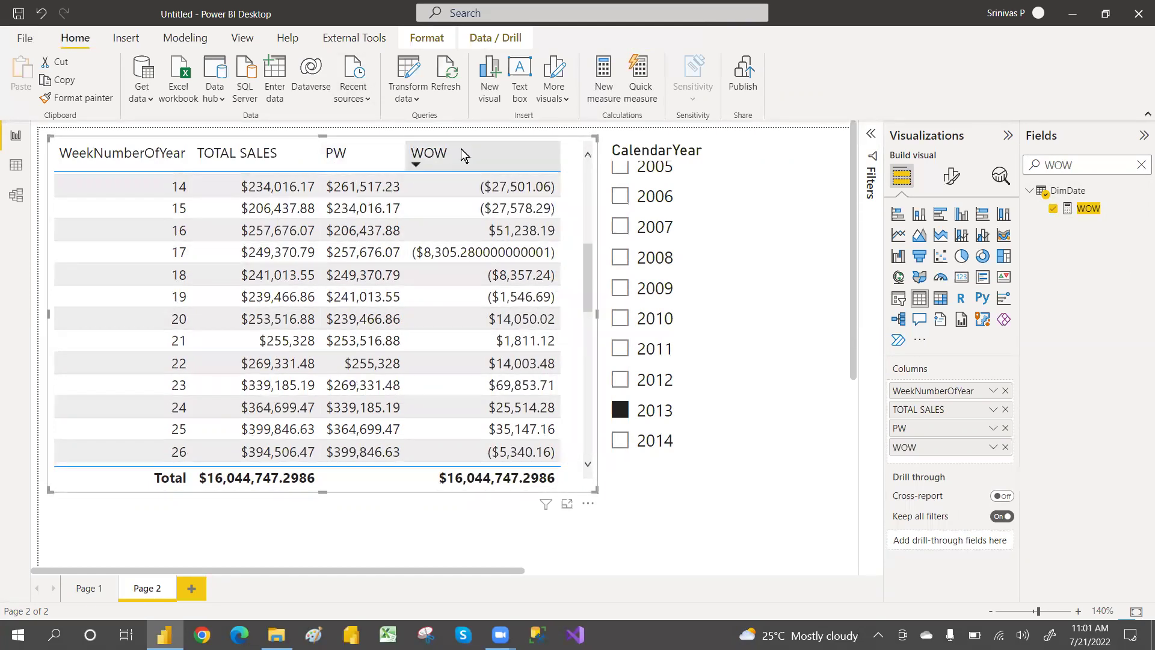
- Narrow the table's WOW column, slightly widen its WeekNumberOfYear column and reduce the table's overall width
drag(560, 149, 516, 149)
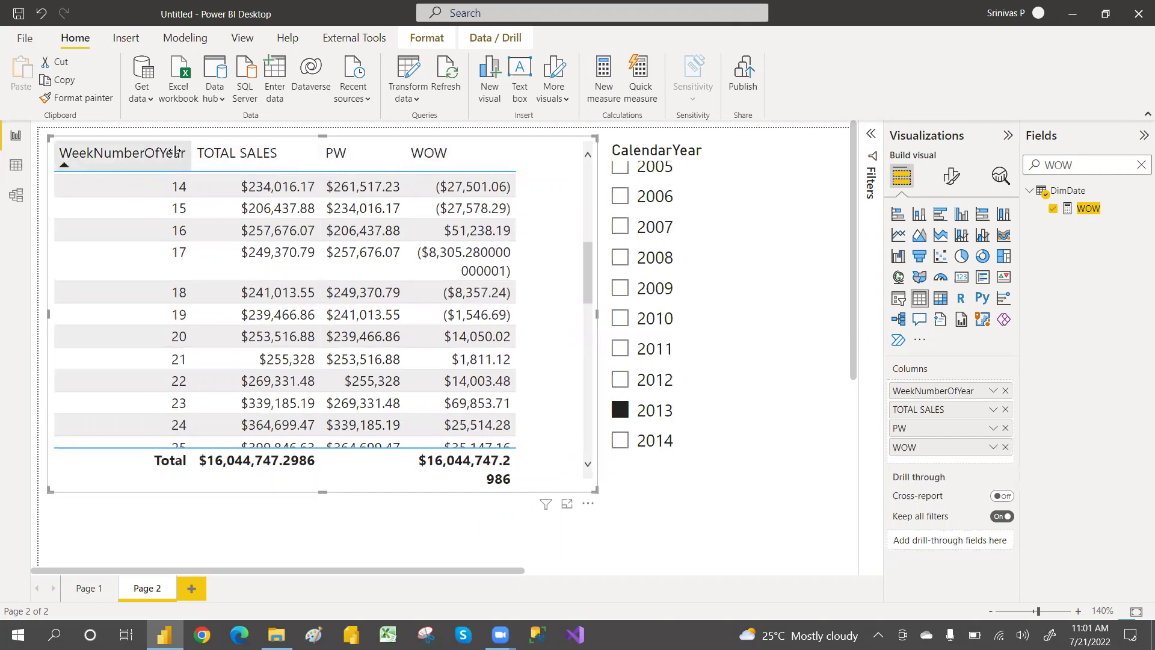
mouse_move(175, 152)
mouse_down()
mouse_move(123, 152)
mouse_move(192, 145)
mouse_up()
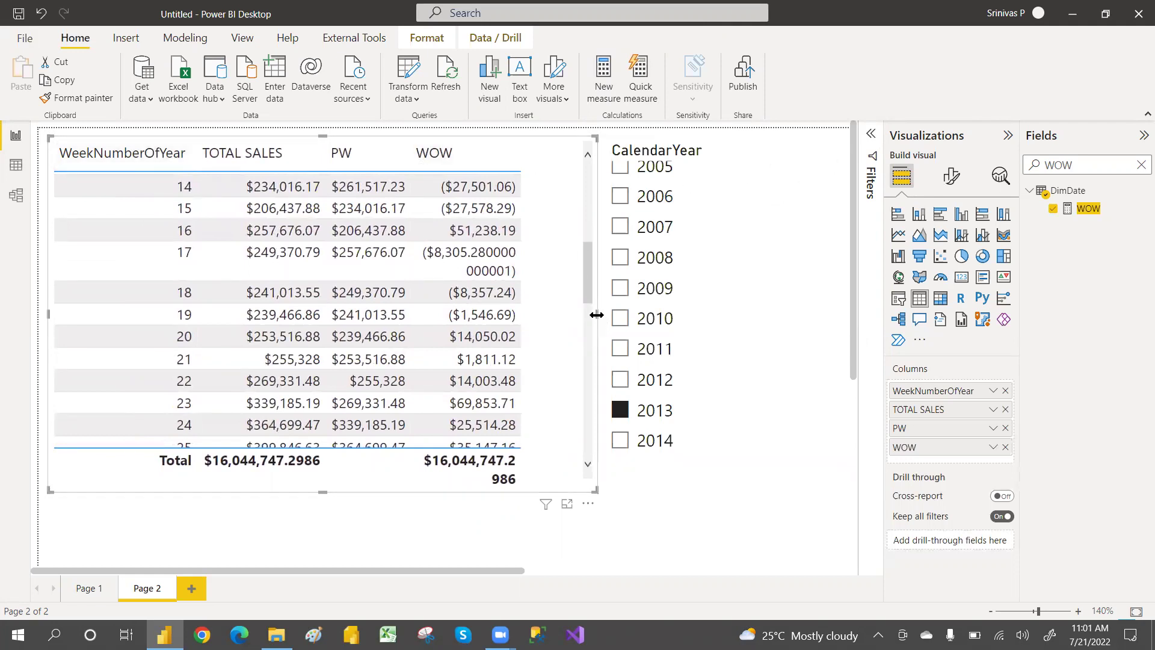
drag(597, 315, 563, 312)
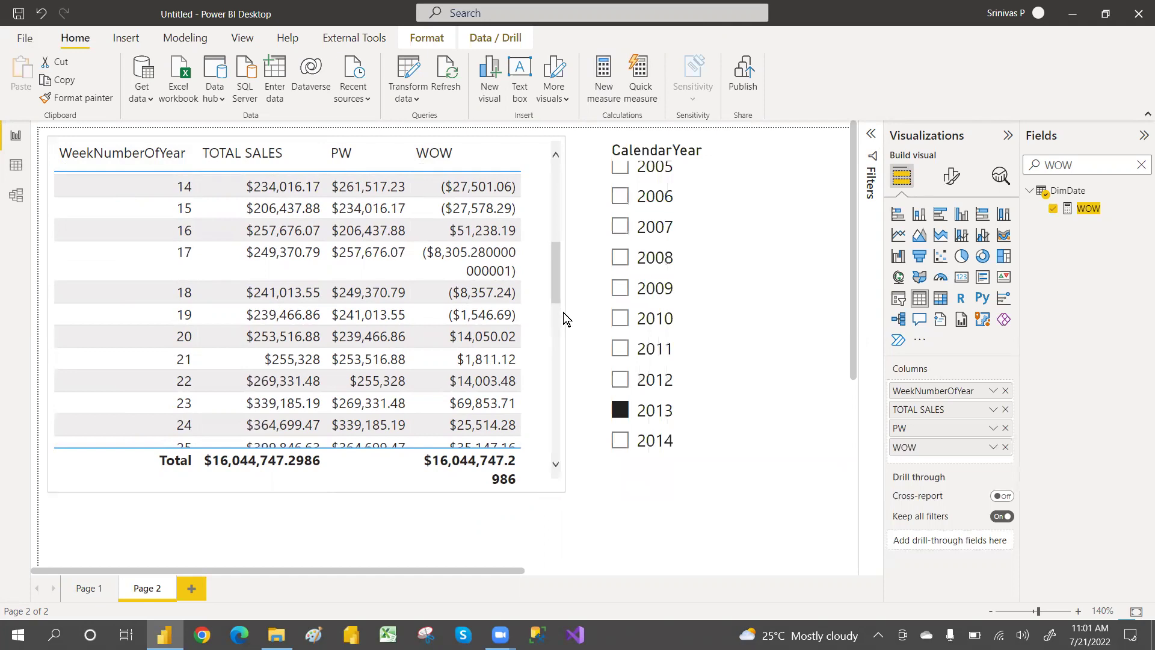
- Narrow the CalendarYear slicer and move it slightly closer to the table
click(599, 300)
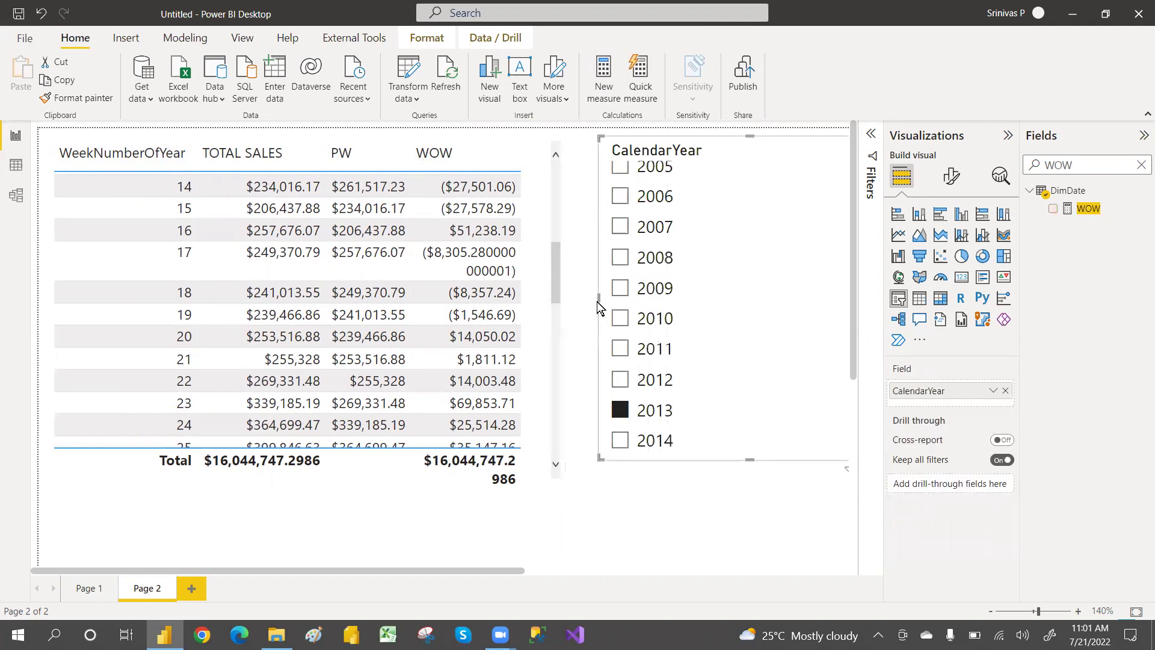
drag(597, 298, 721, 294)
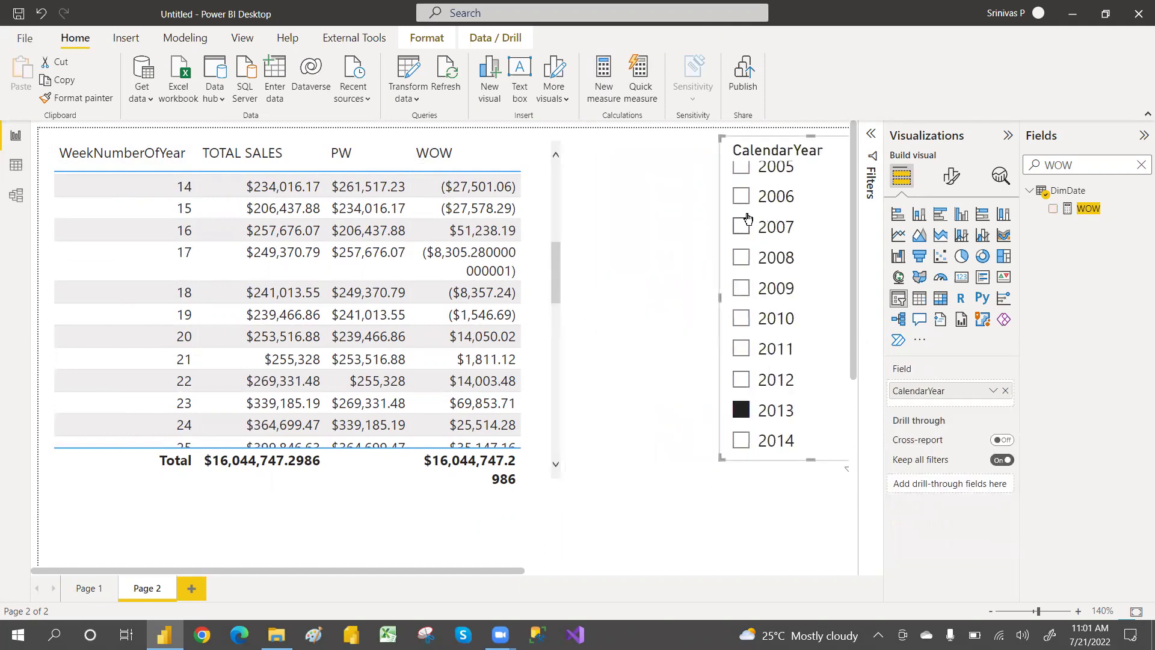
drag(788, 147, 742, 151)
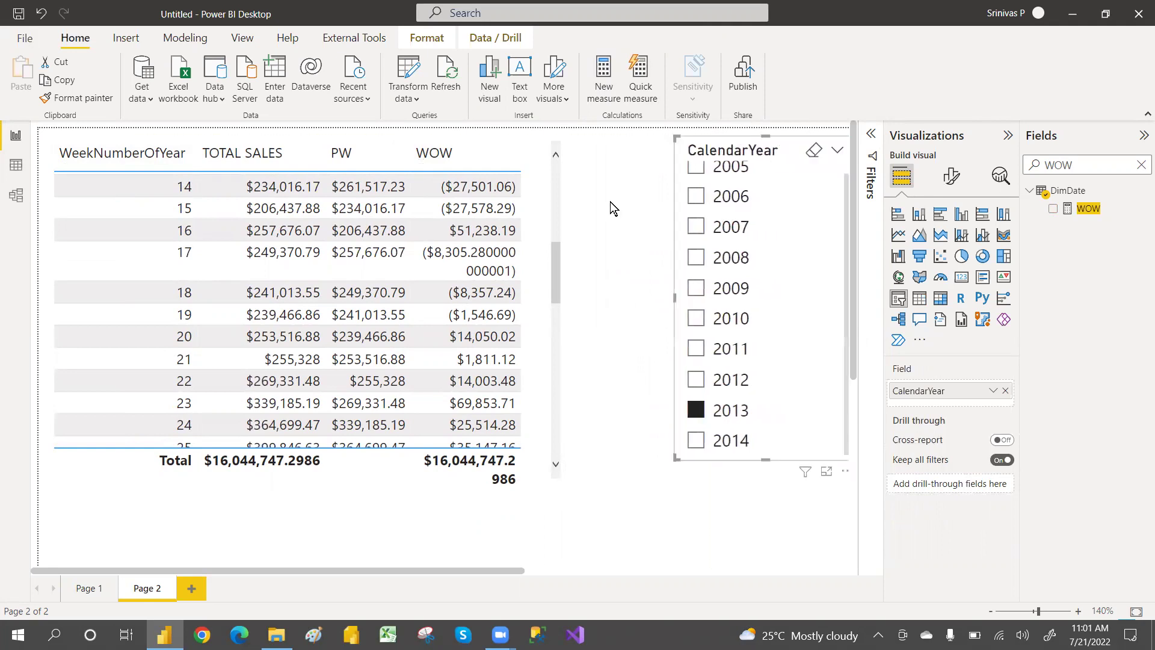
- Widen the weekly sales table until it nearly reaches the CalendarYear slicer, and bring its first weeks into view
click(551, 225)
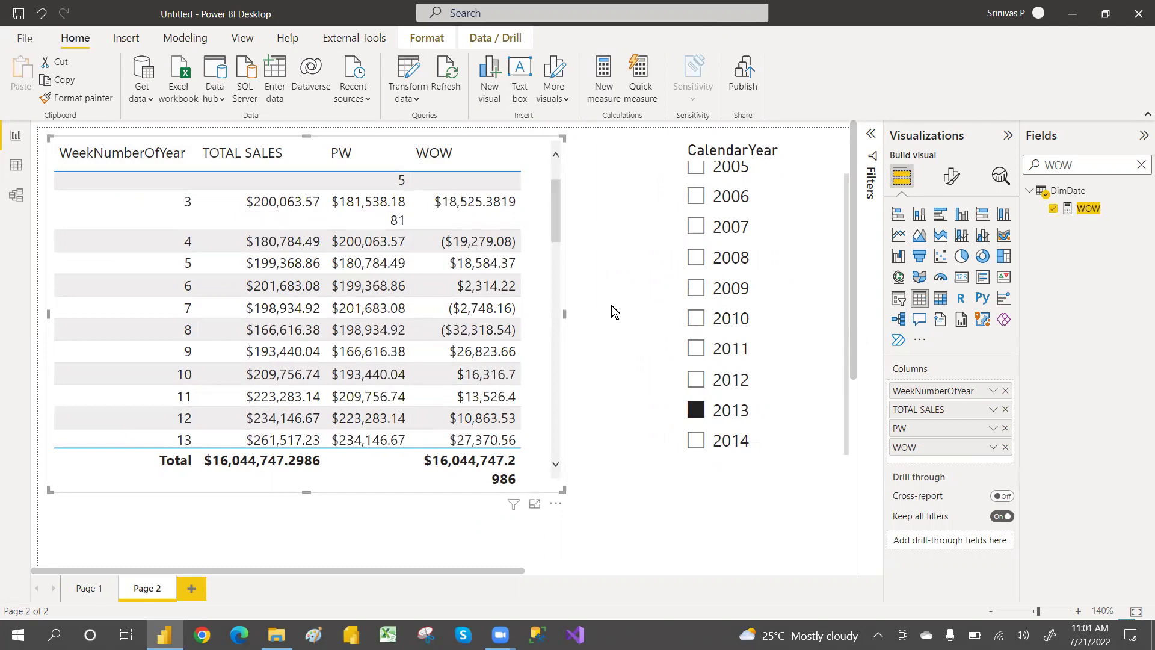
drag(564, 314, 621, 302)
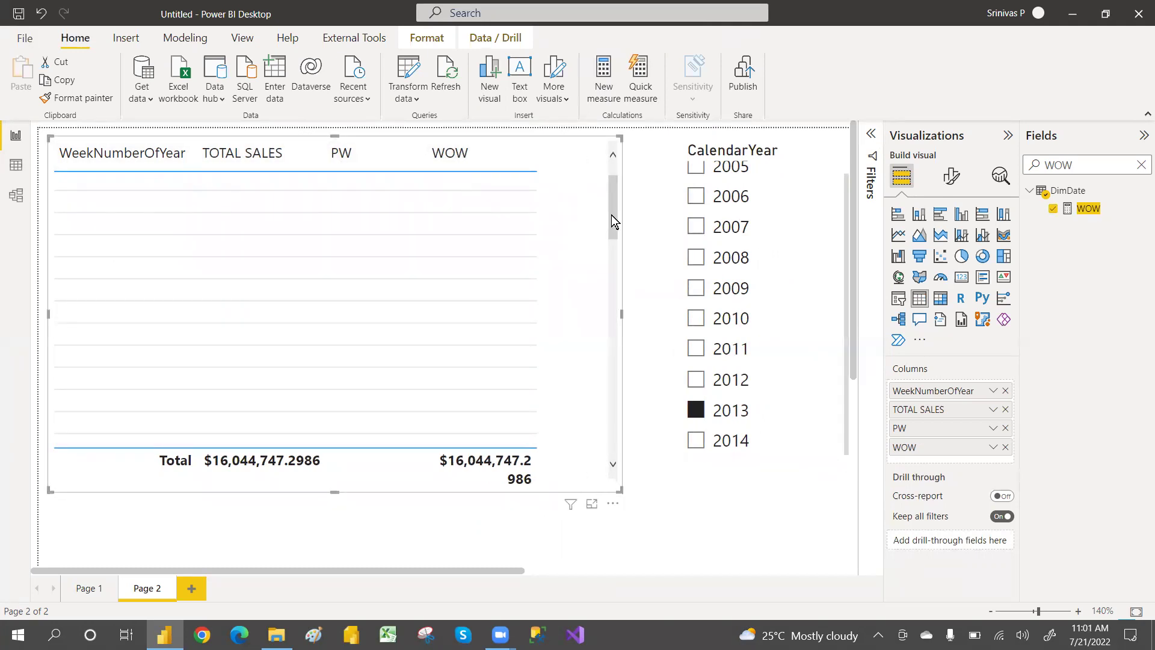
drag(612, 215, 612, 162)
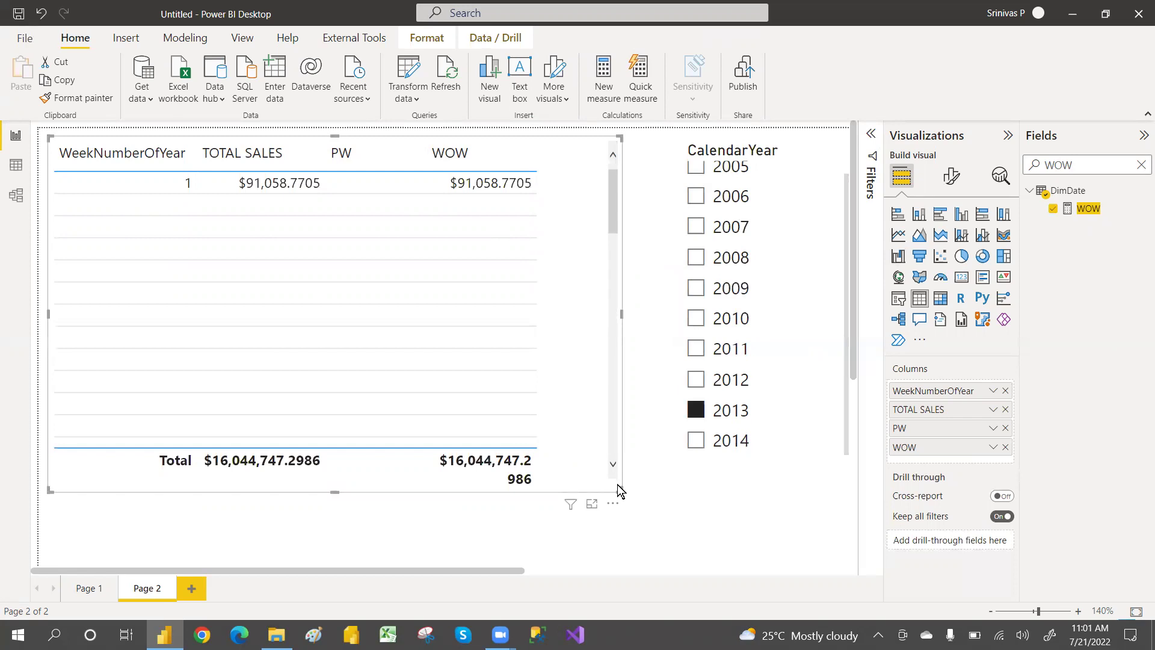
drag(619, 487, 661, 480)
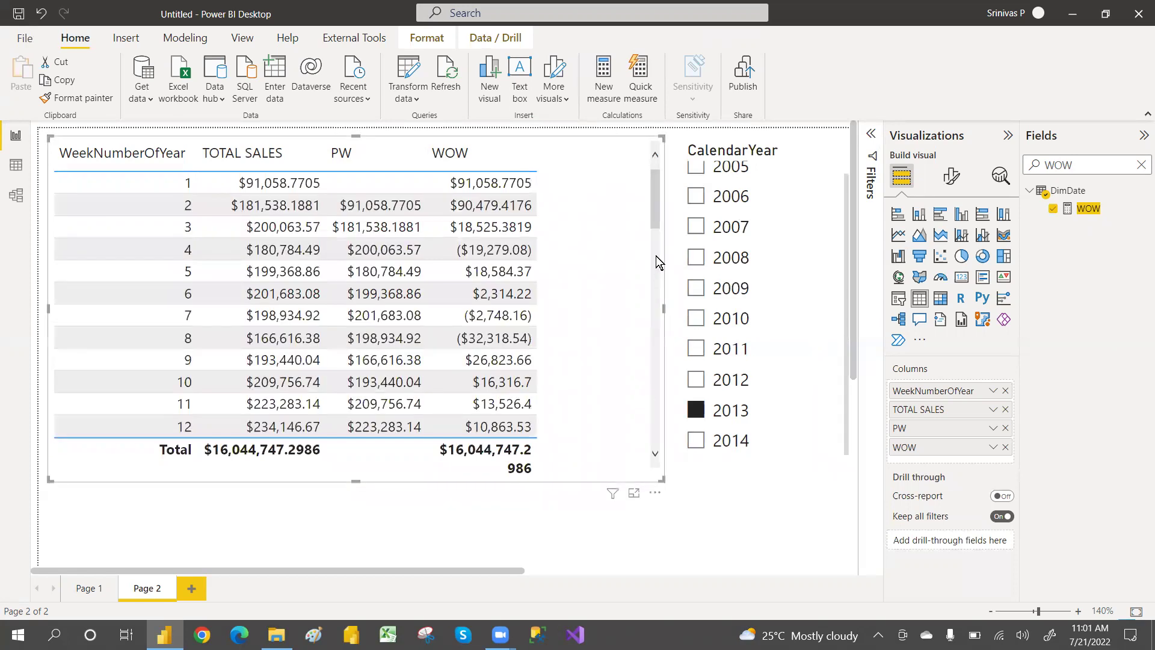
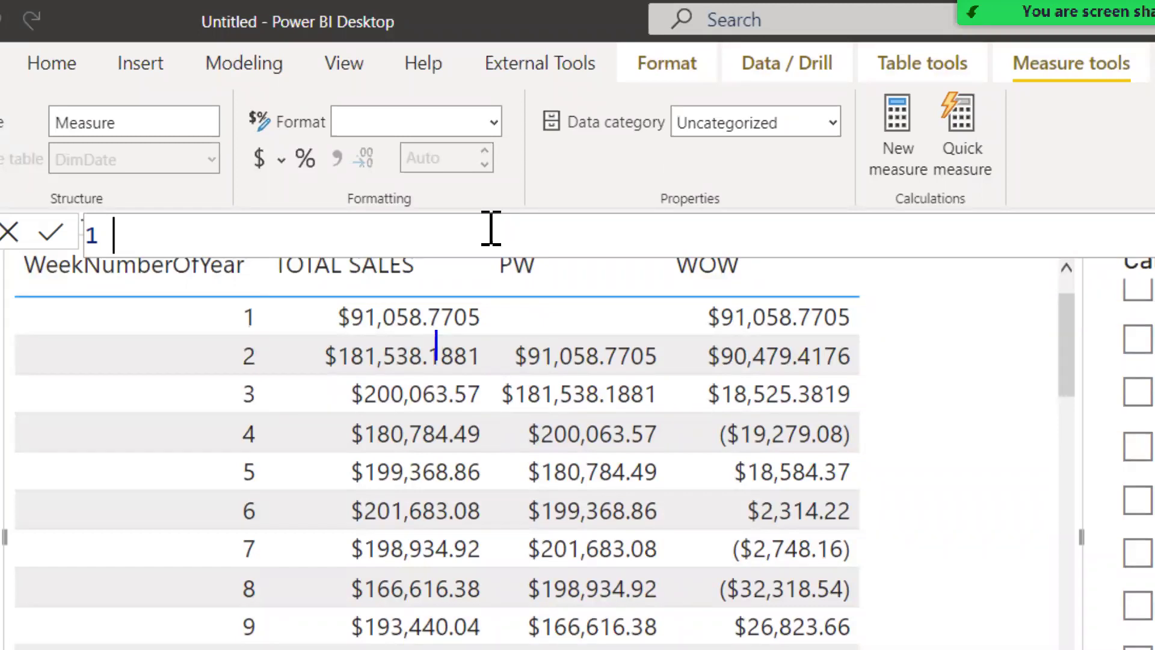
text(% )
text(GRWO)
key(BackSpace)
key(BackSpace)
text(OWTH = )
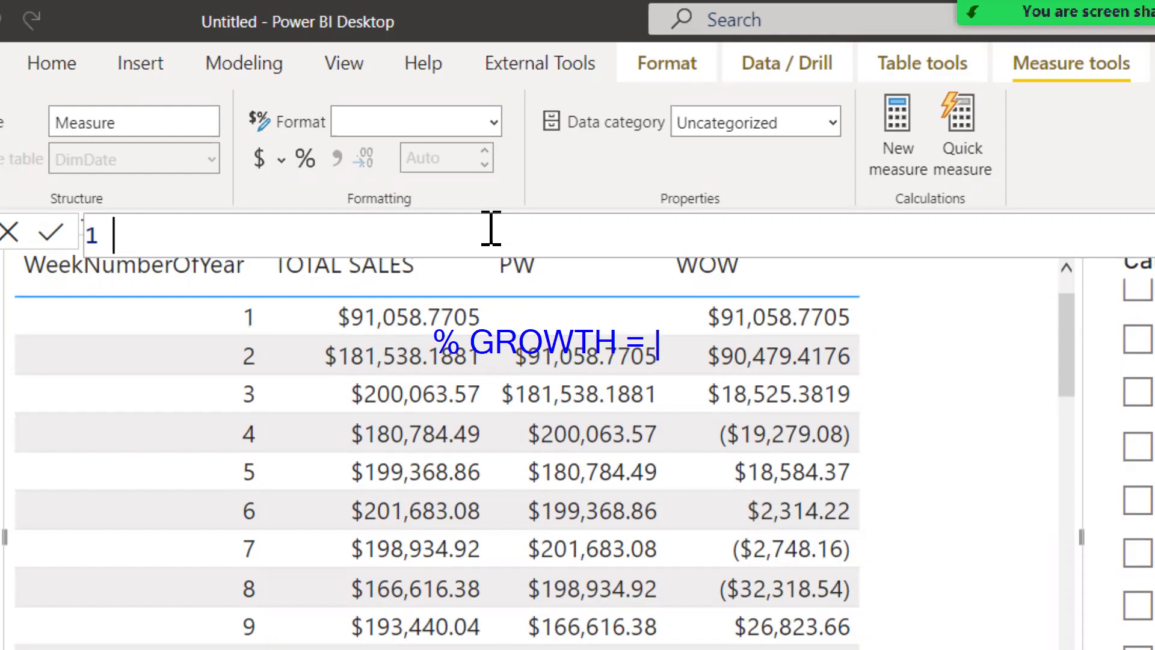
text(CURRENT)
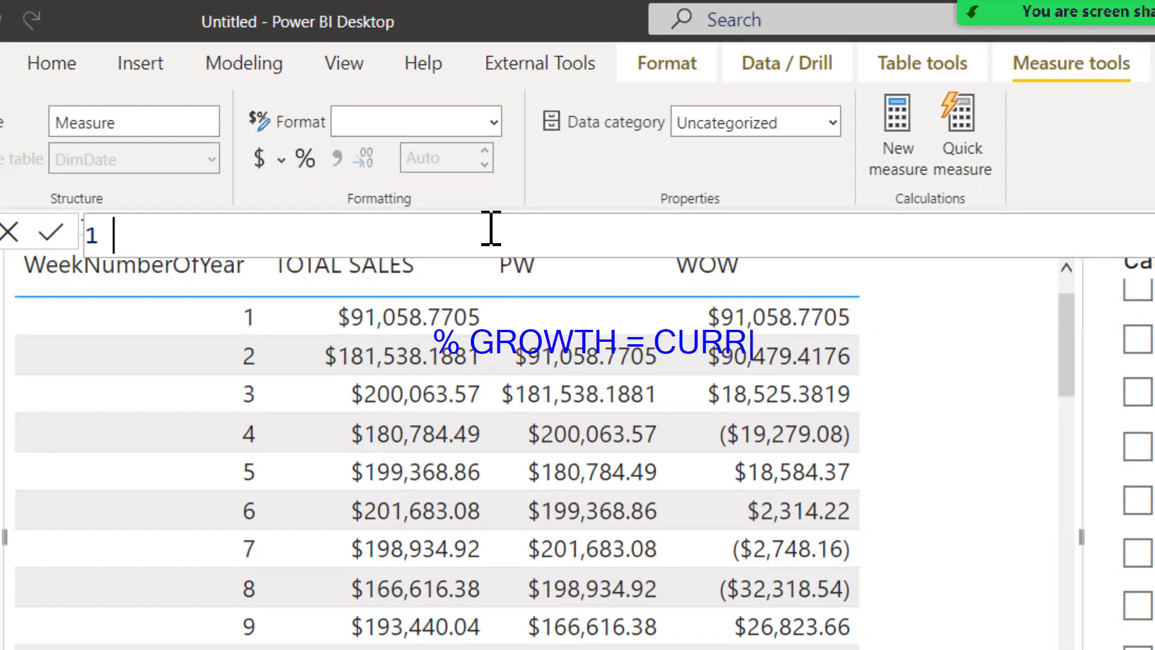
key(BackSpace)
key(BackSpace)
key(BackSpace)
key(BackSpace)
key(BackSpace)
key(BackSpace)
key(BackSpace)
key(BackSpace)
key(BackSpace)
key(BackSpace)
key(BackSpace)
key(BackSpace)
key(BackSpace)
key(BackSpace)
key(BackSpace)
key(BackSpace)
key(BackSpace)
key(BackSpace)
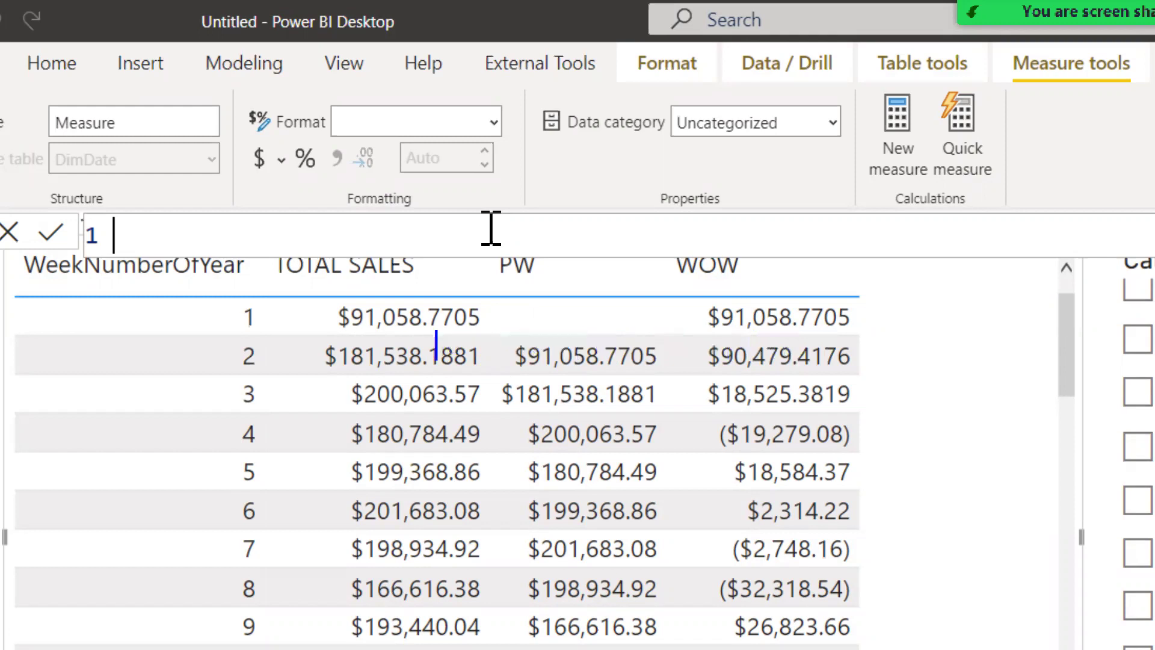
key(Escape)
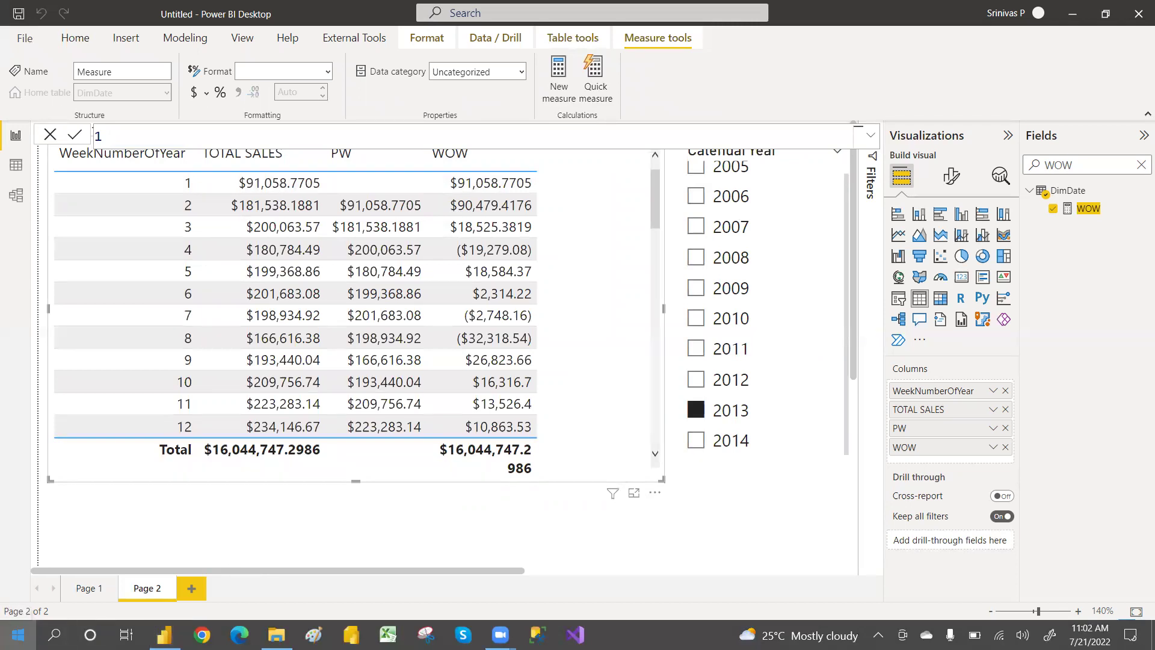
- Switch to Notepad and write "% GROWTH = CURRENT- PRVIOUS" in a blank note
click(17, 635)
text(NOTE)
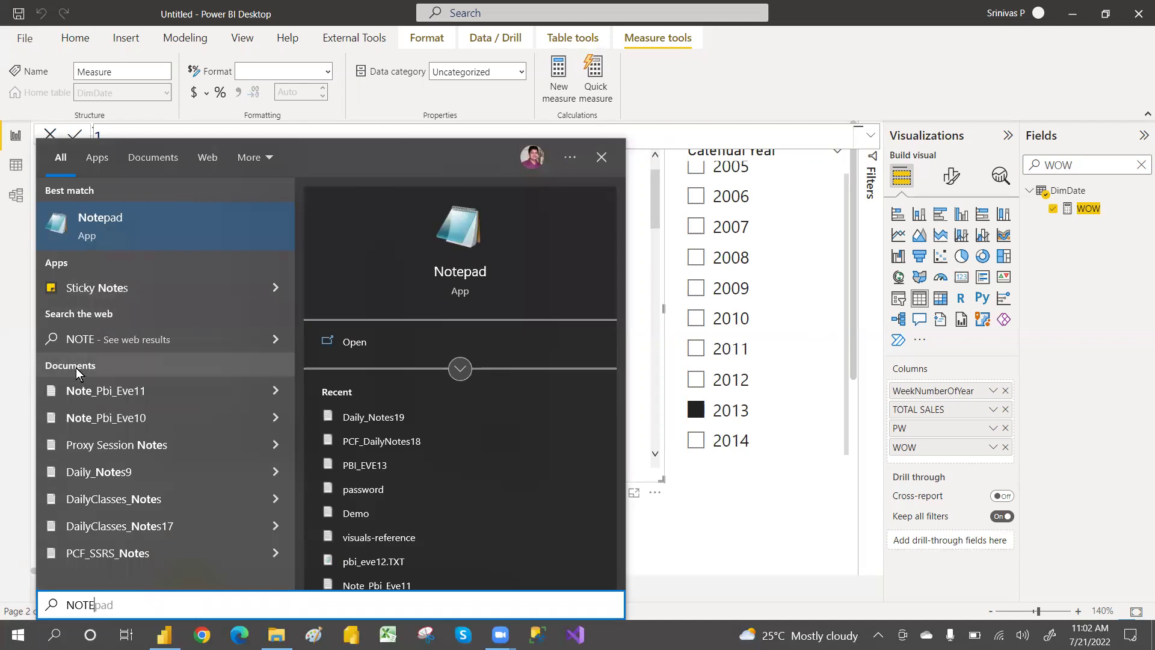
key(Return)
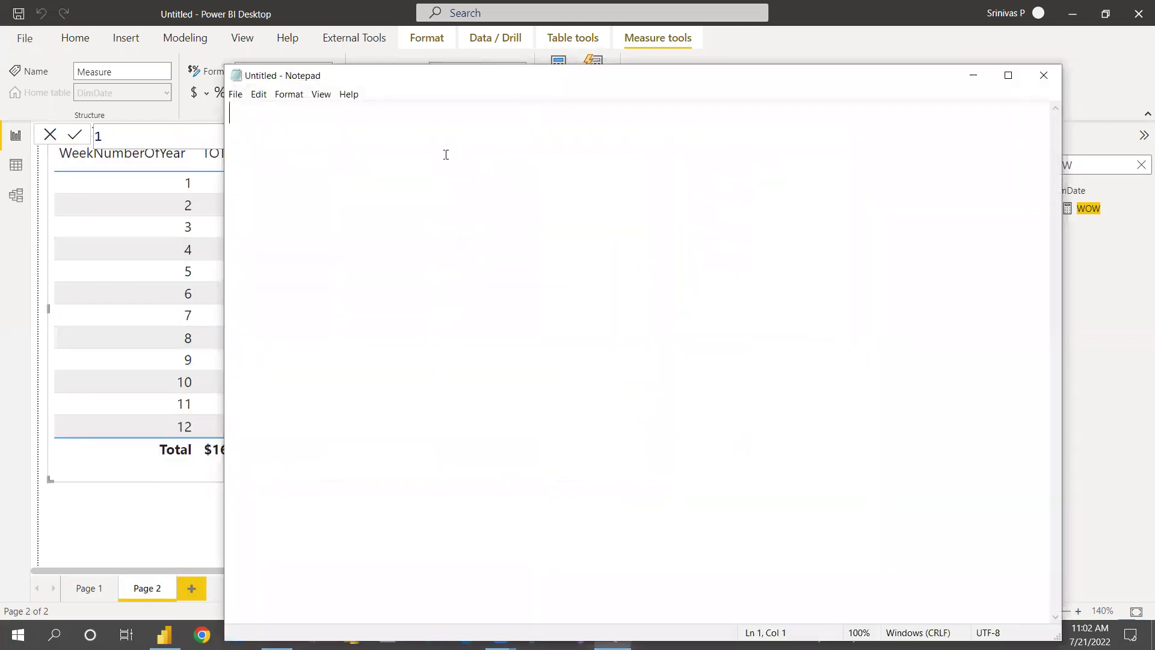
text(% GRW)
key(BackSpace)
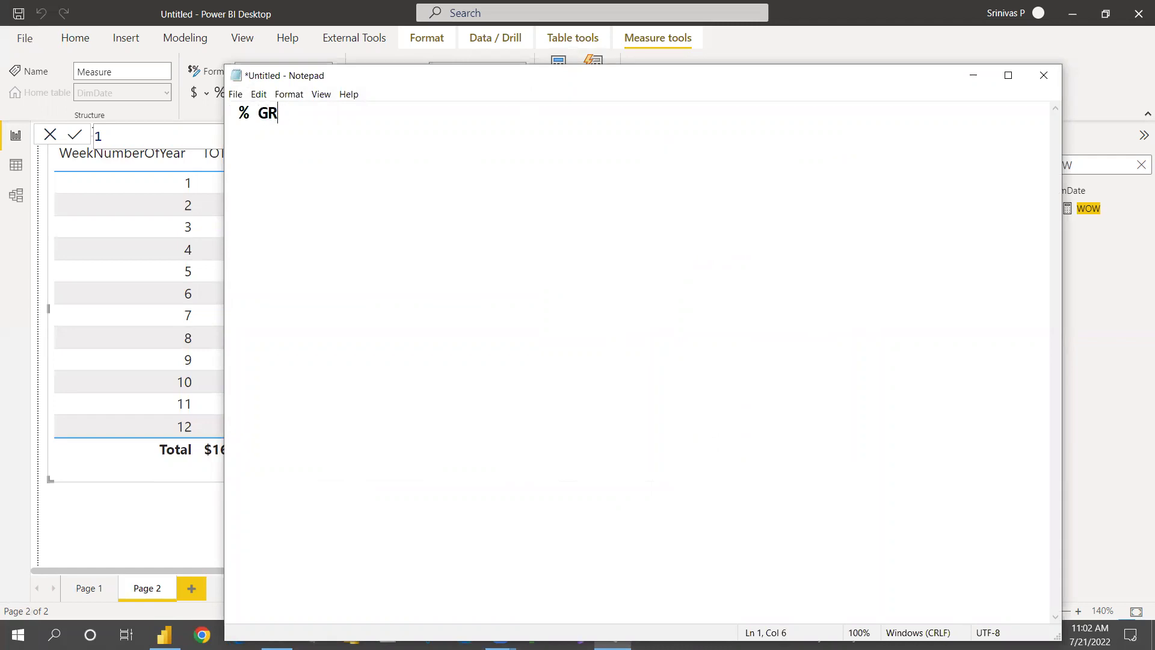
text(OWTH = CURRENT)
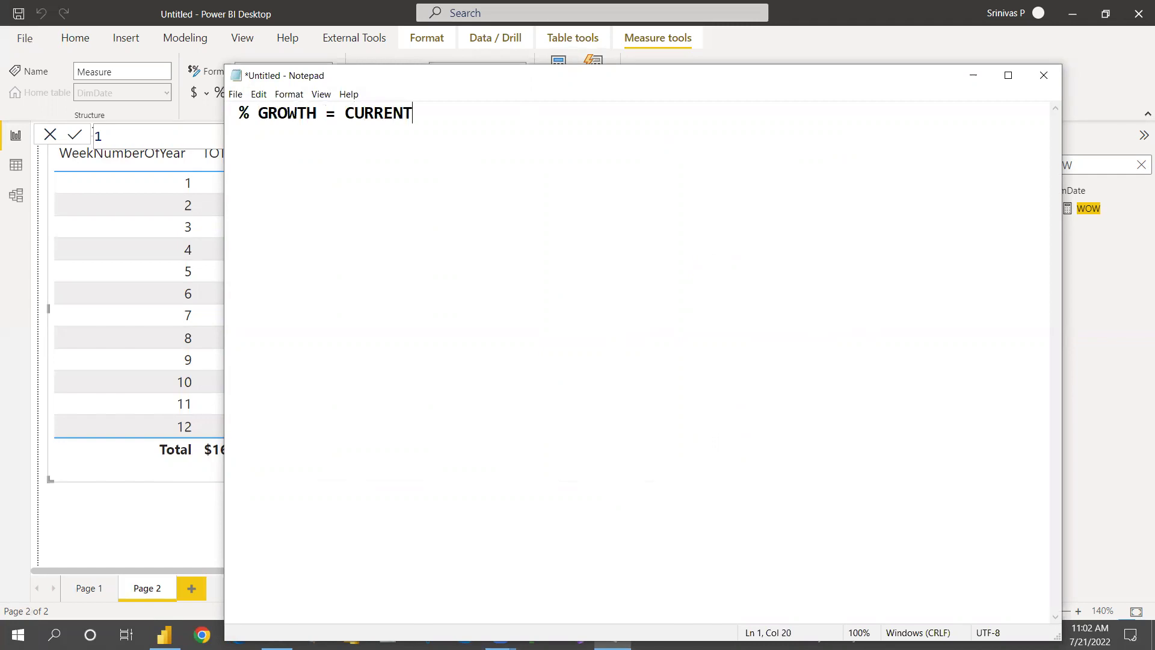
text(- PRVIOUS)
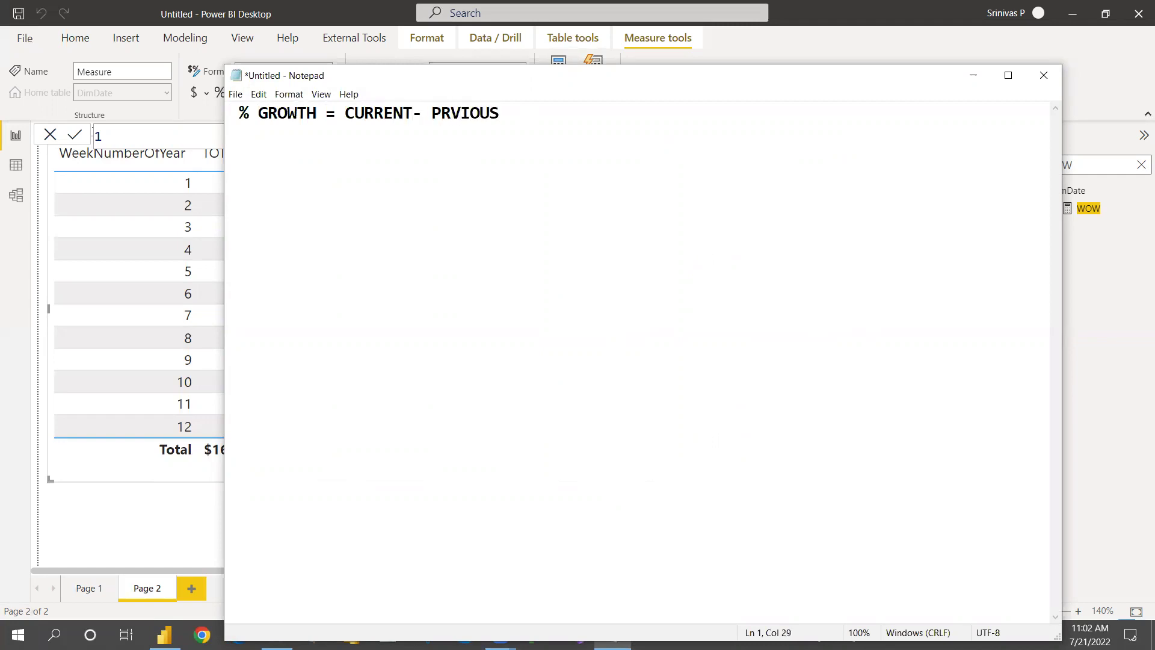
- Complete the note's formula as "% GROWTH = ((CURRENT- PRVIOUS)/PREVIOUS)*100" and return to Power BI Desktop
text(()
click(338, 113)
key(BackSpace)
text(()
click(531, 110)
key(BackSpace)
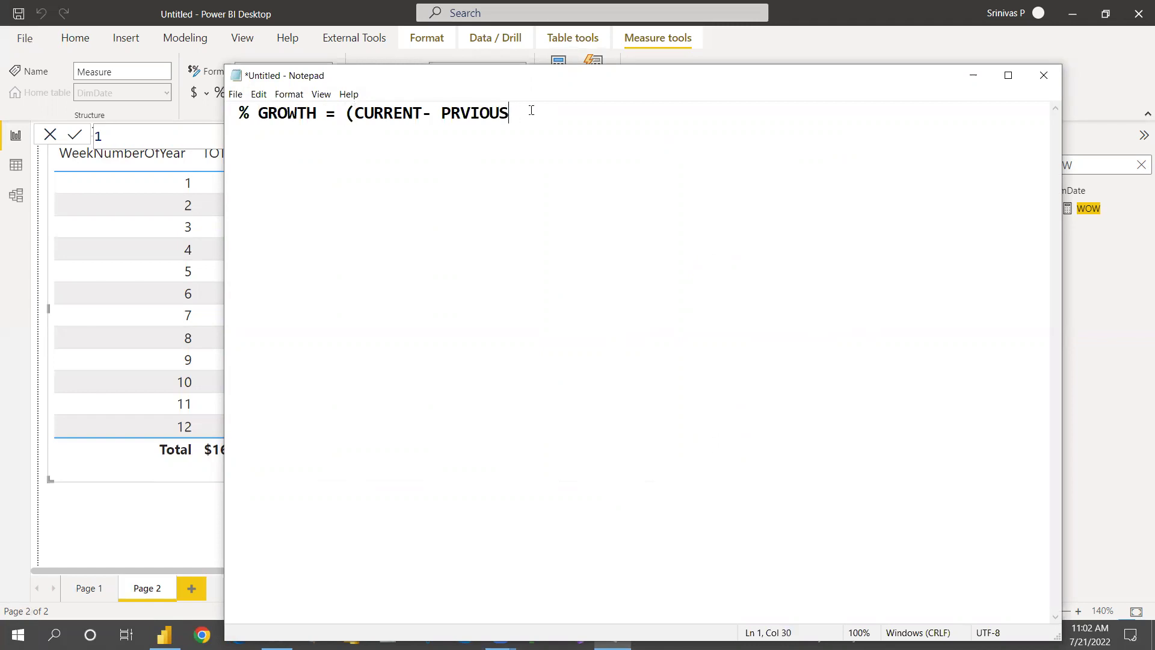
text()/PREVIOUS))
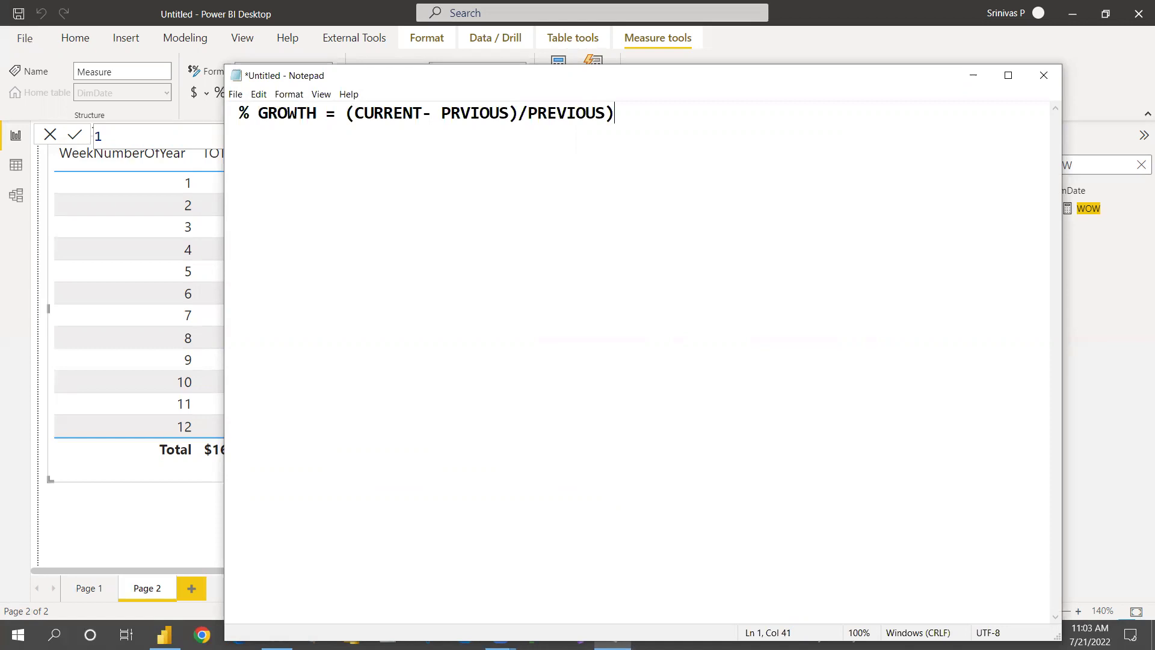
click(345, 113)
text(()
click(632, 115)
text(*100)
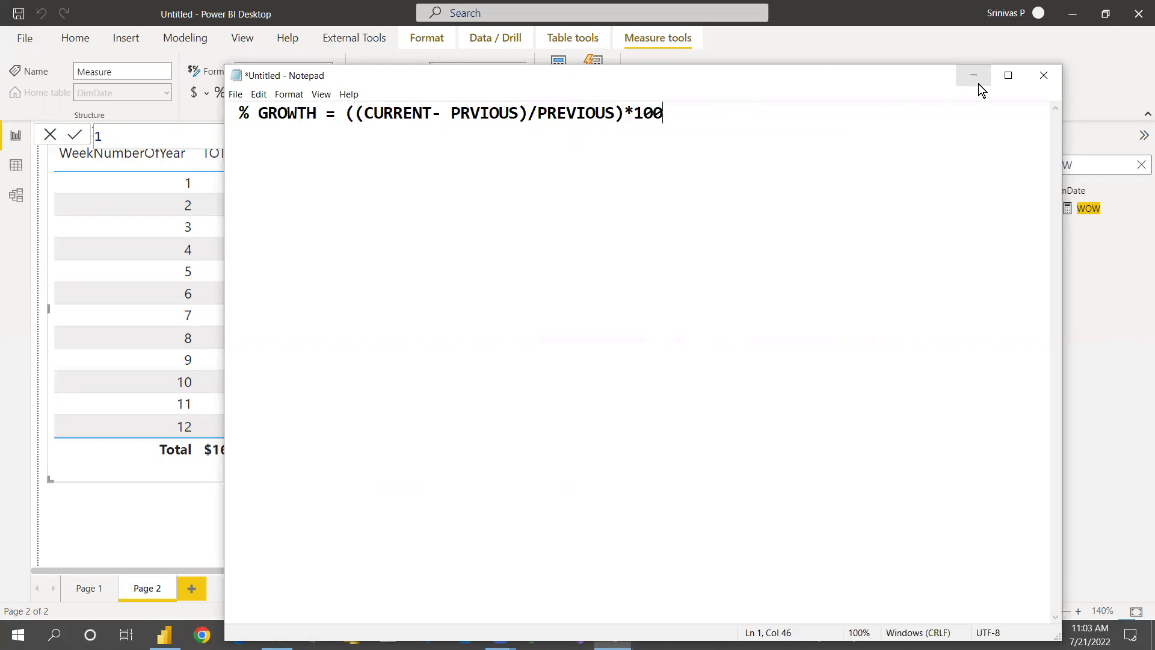
click(974, 73)
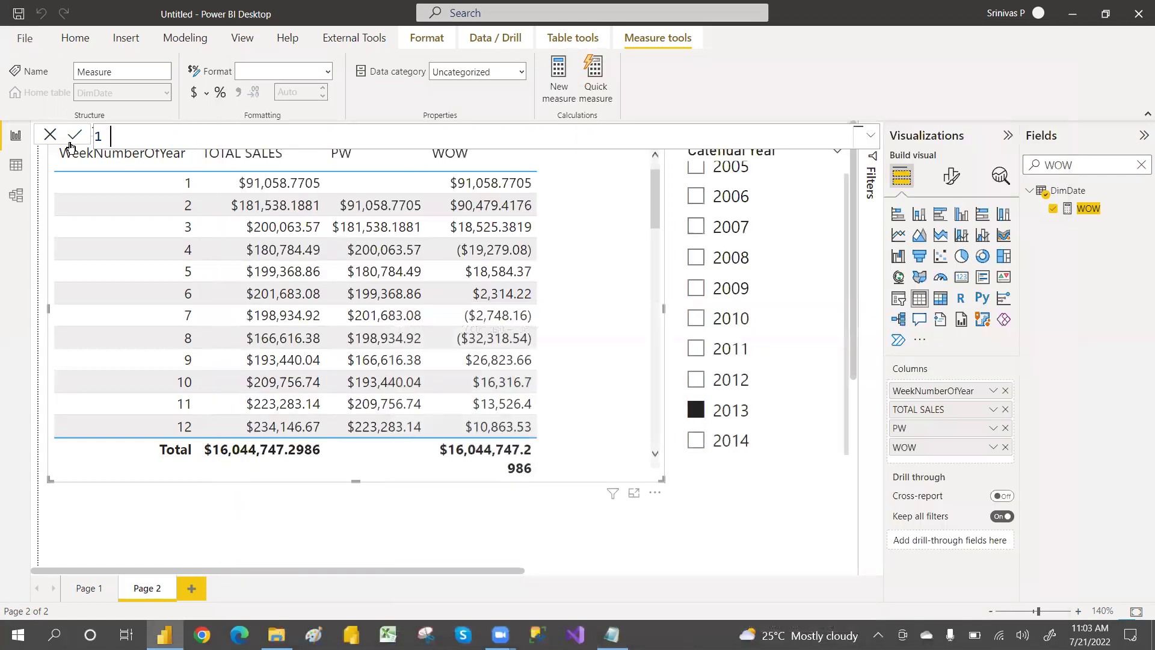
- Enter "% WOW GROWTH" as the name of the new measure
text(%)
text( WEEK )
text(GRO)
key(BackSpace)
key(BackSpace)
key(BackSpace)
key(BackSpace)
key(BackSpace)
key(BackSpace)
key(BackSpace)
text(P)
key(BackSpace)
text(OW GROWTH)
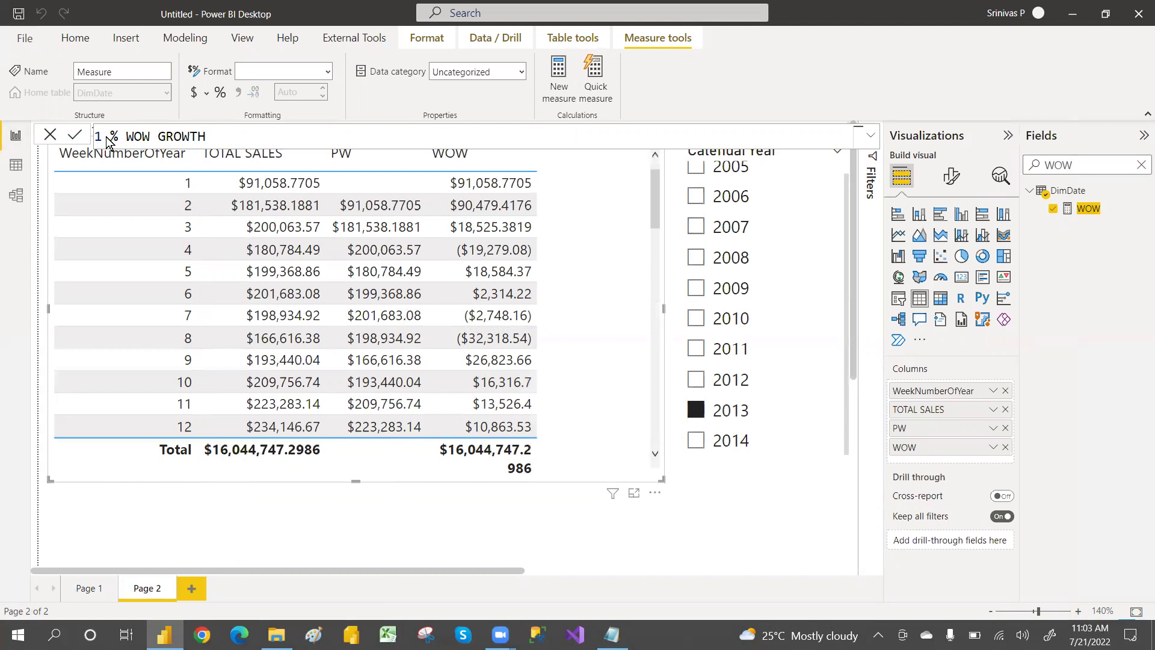
- Reorder the measure name to "WOW % GROWTH" and add the equals sign after it
click(123, 133)
key(BackSpace)
key(BackSpace)
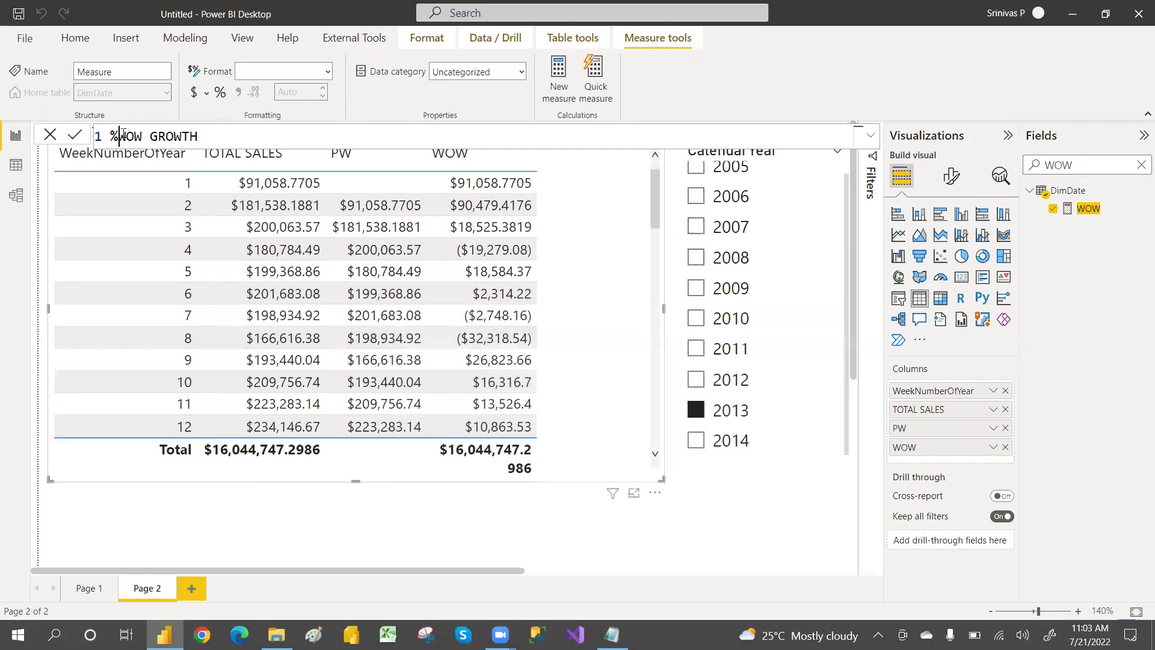
key(Right)
key(Right)
key(Right)
key(Right)
text(%)
click(229, 138)
text(= )
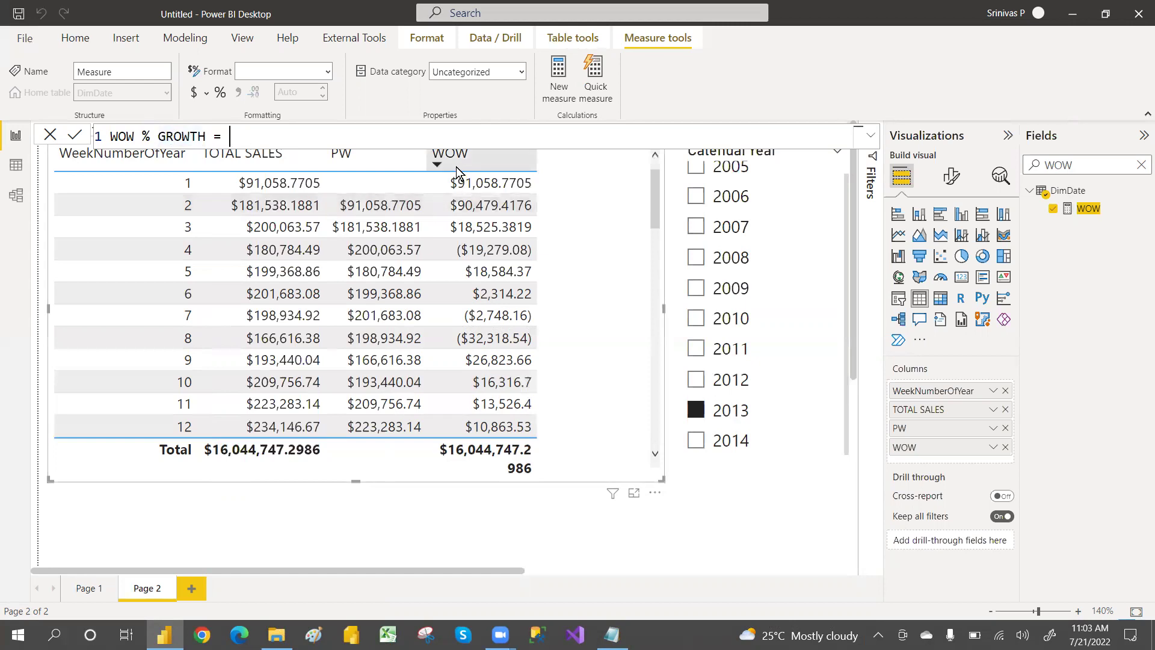
- Start the measure's expression with a DIVIDE function that takes [WOW] as the numerator
text(WOW)
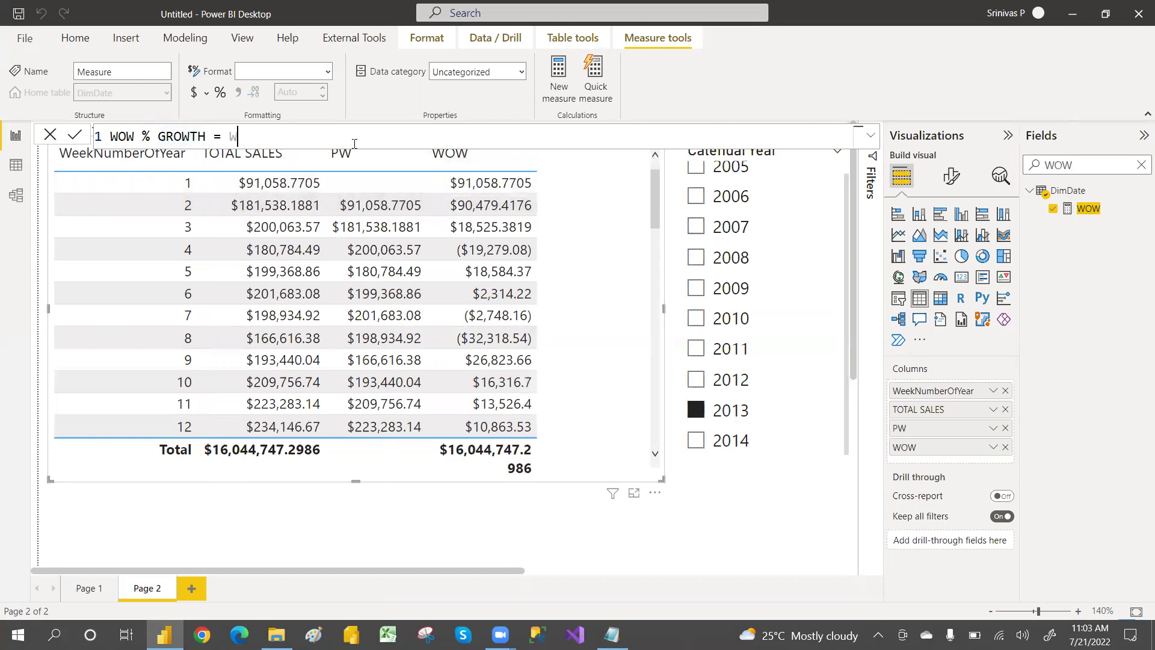
key(Tab)
click(229, 138)
text(DIV)
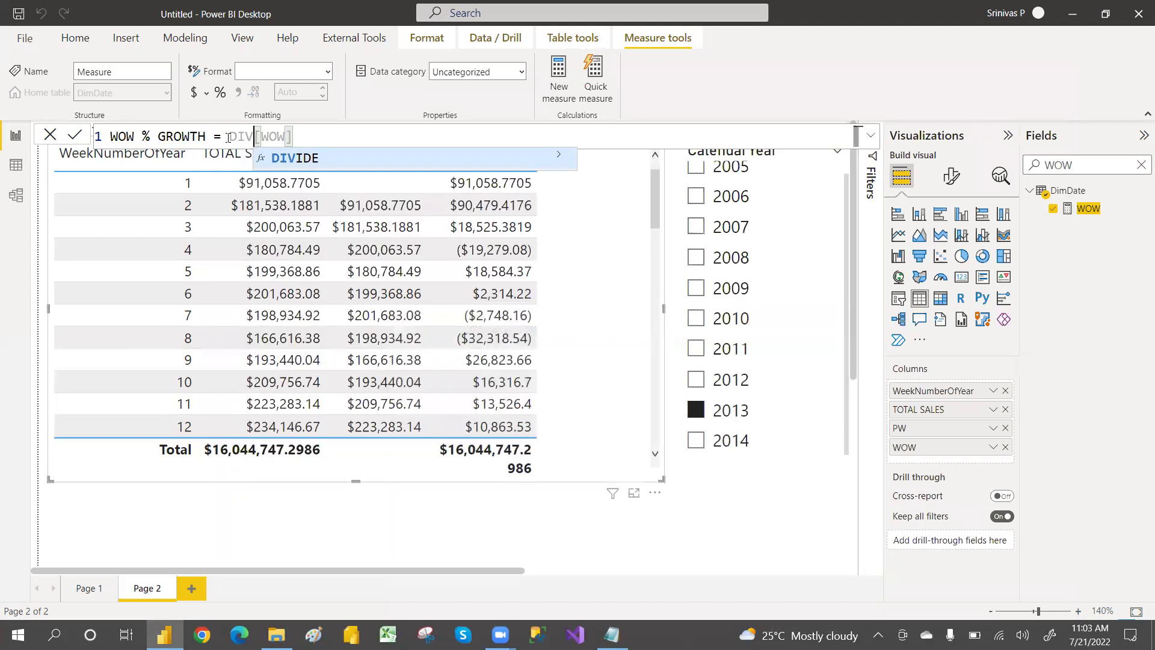
key(End)
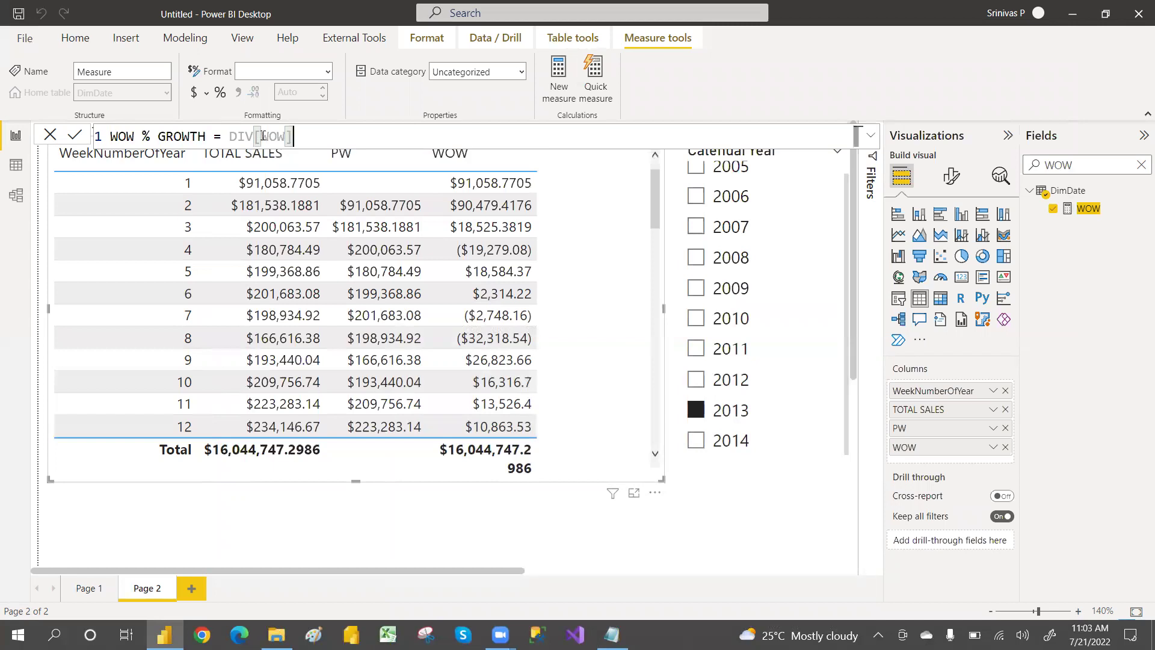
click(256, 136)
text(ID)
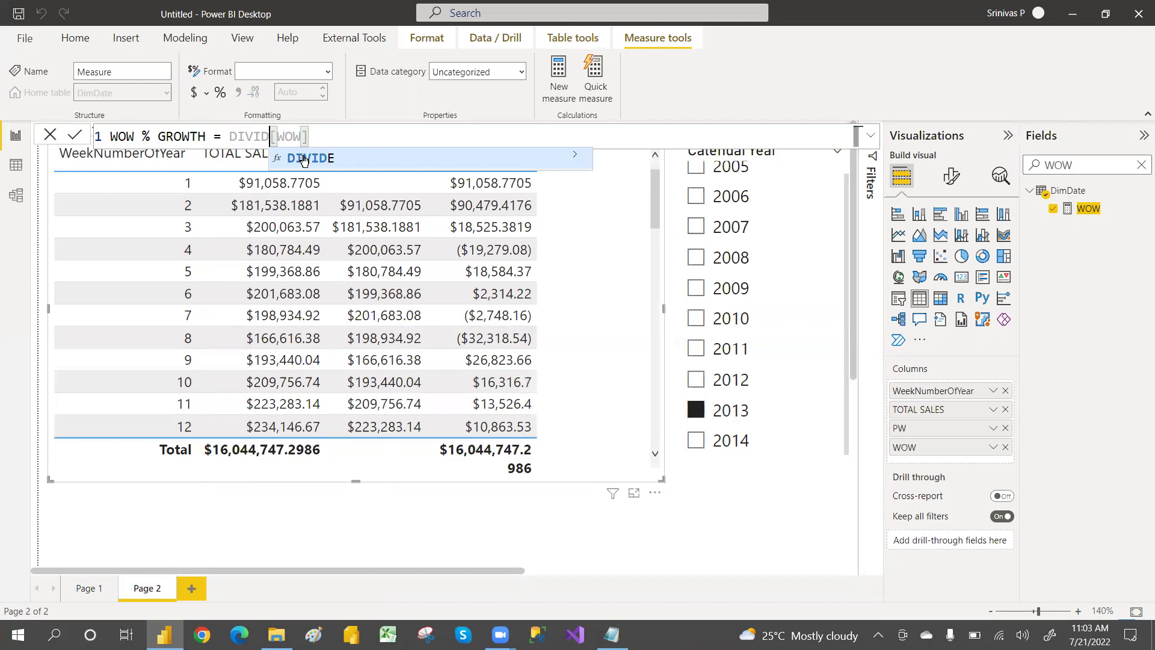
text(E()
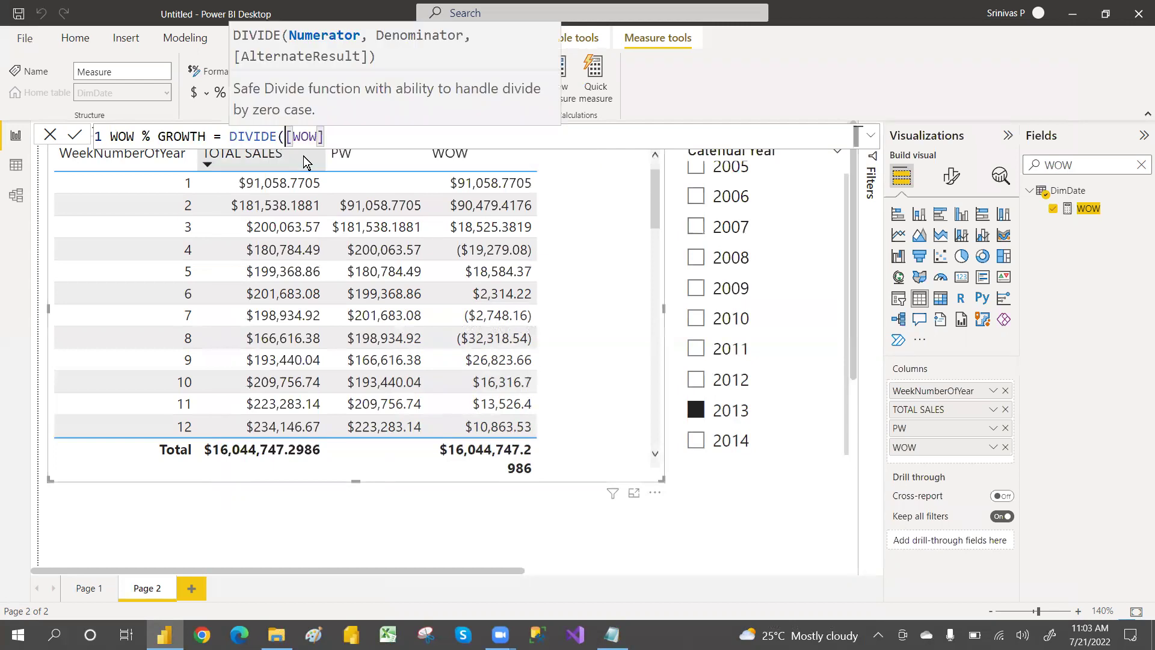
- Complete the expression as DIVIDE([WOW],[PW],0)*100 and commit the measure
click(330, 136)
text(,)
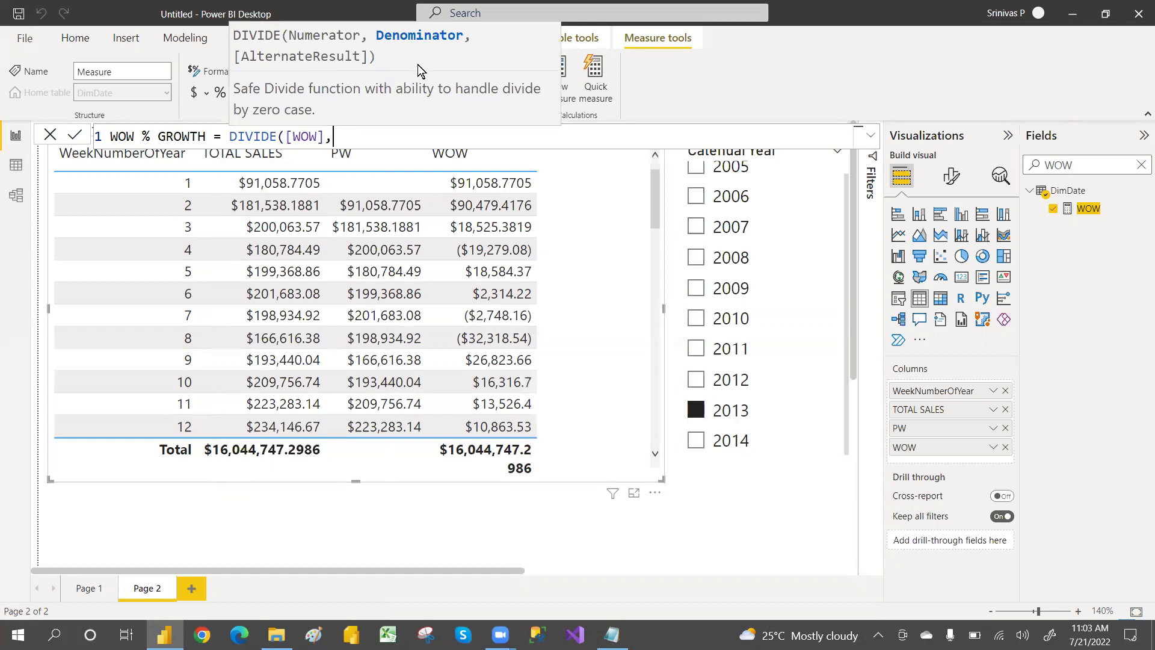
text(PW)
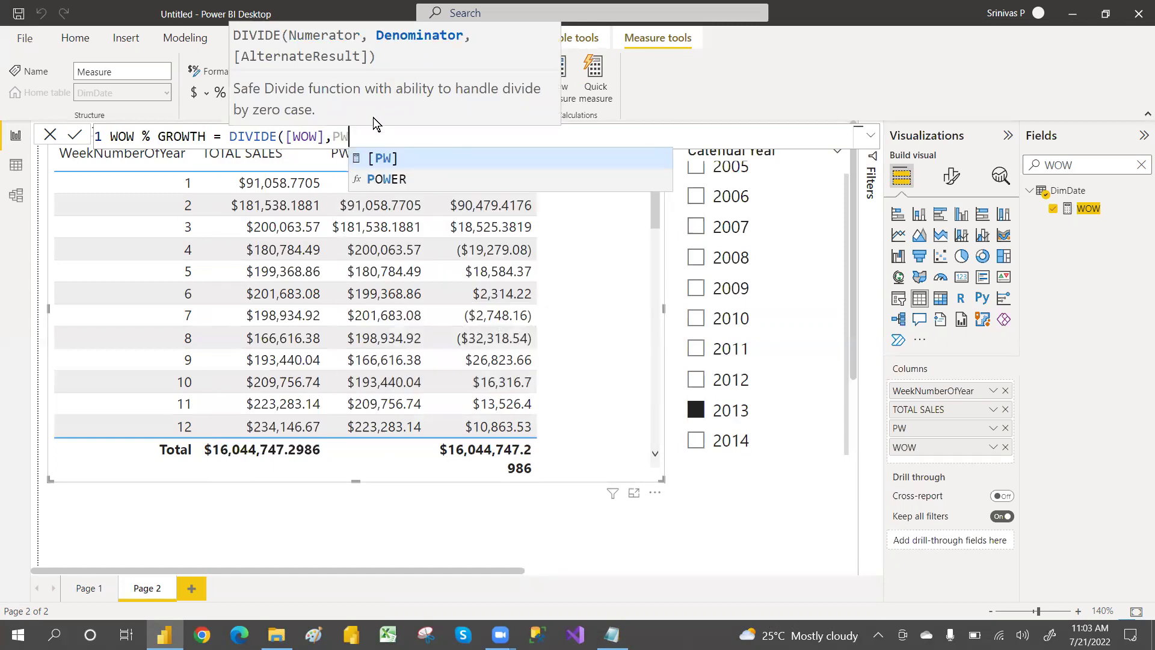
click(383, 160)
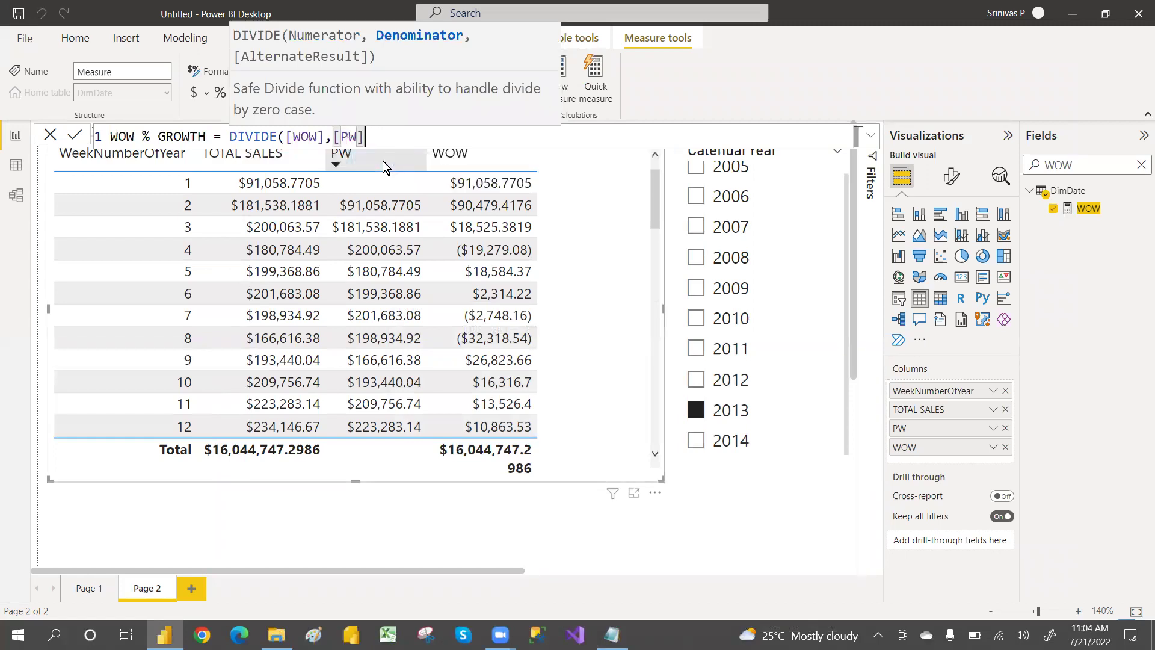
text(,)
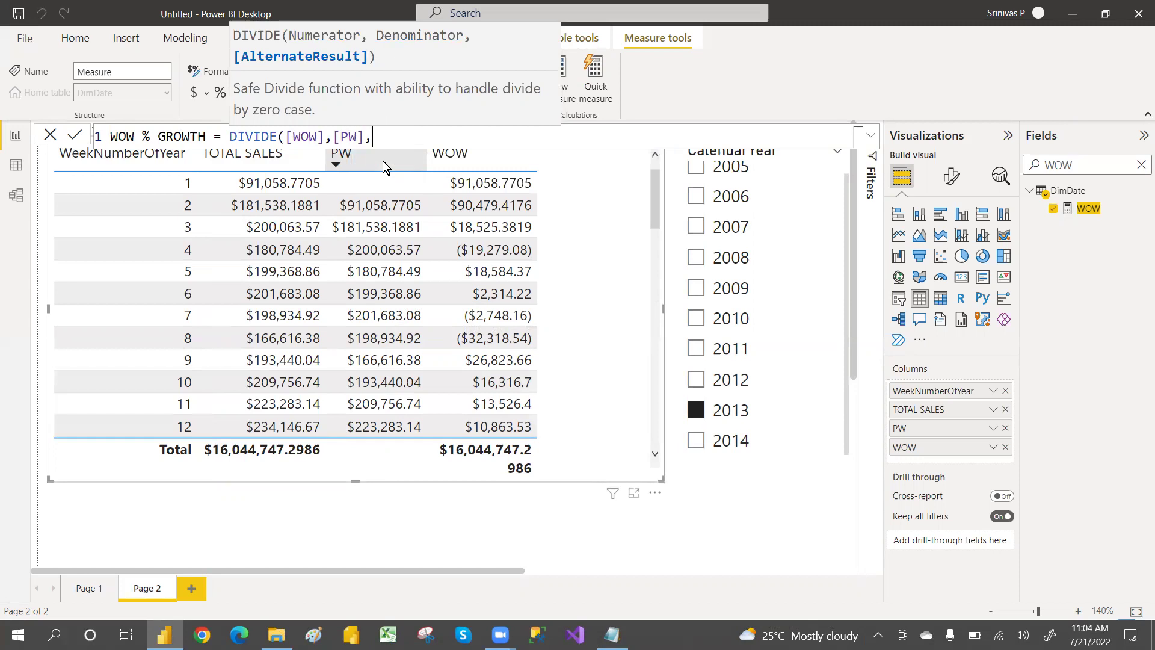
text(0))
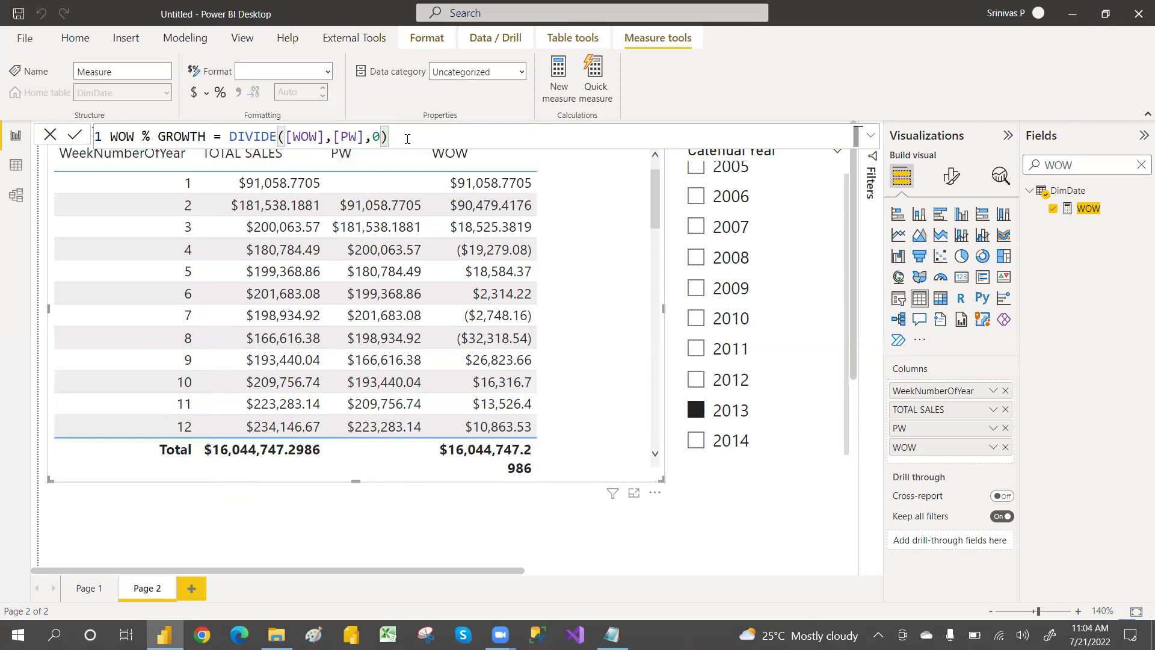
text(*100)
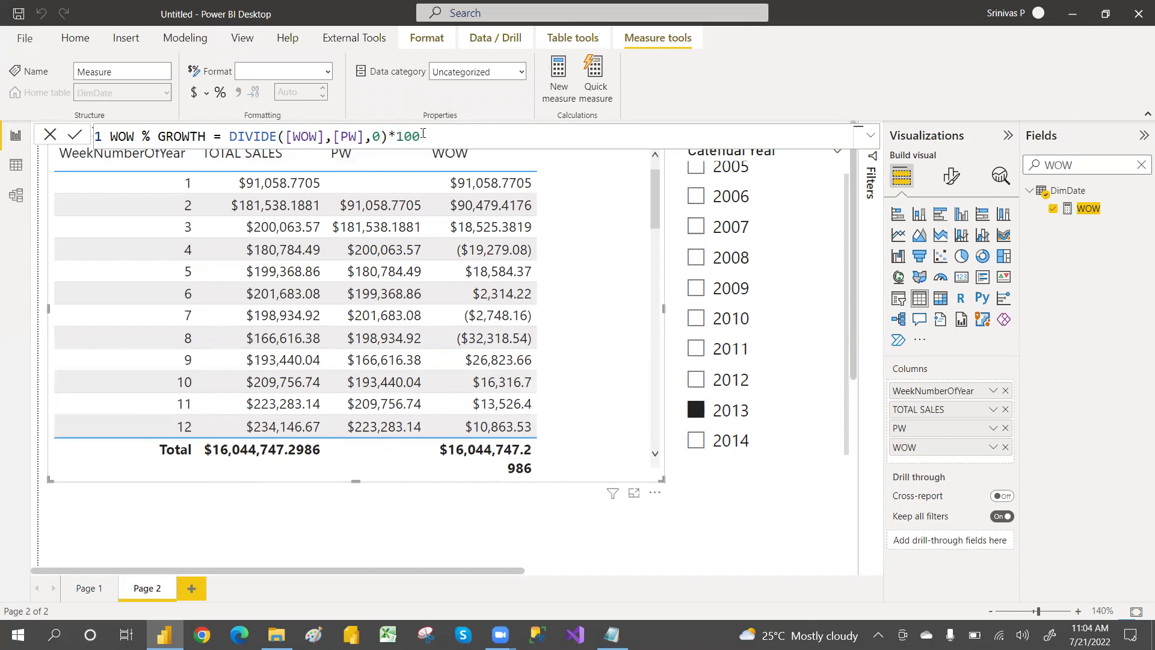
key(Return)
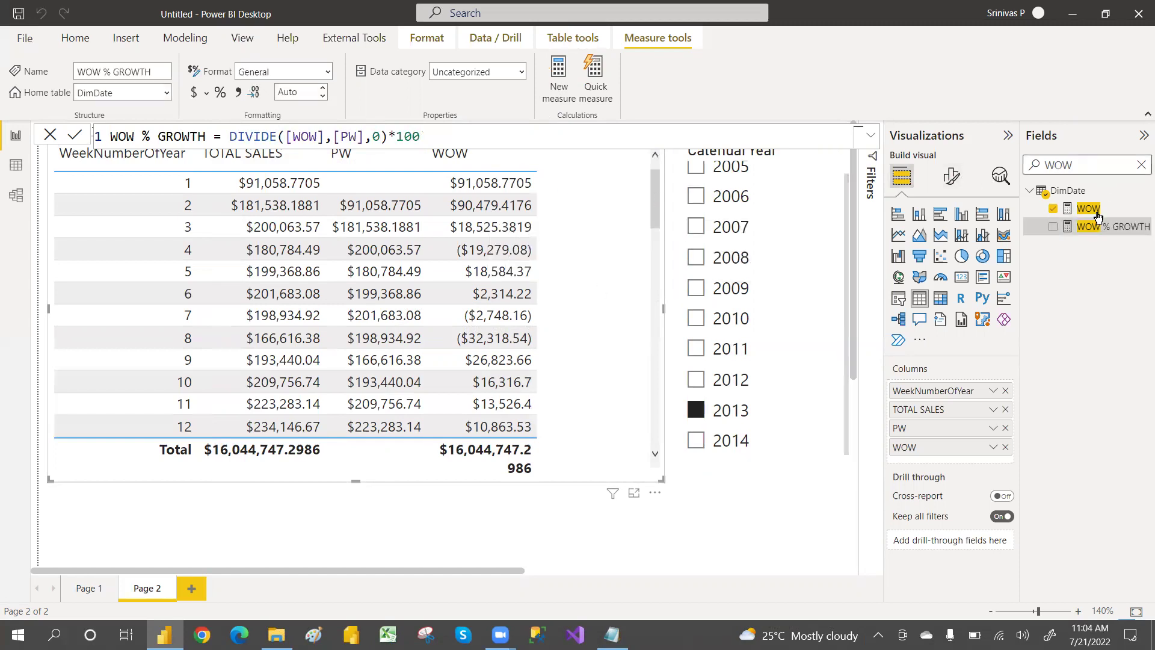
- Add the WOW % GROWTH measure to the weekly sales table and widen the table to fit the new column
click(1053, 228)
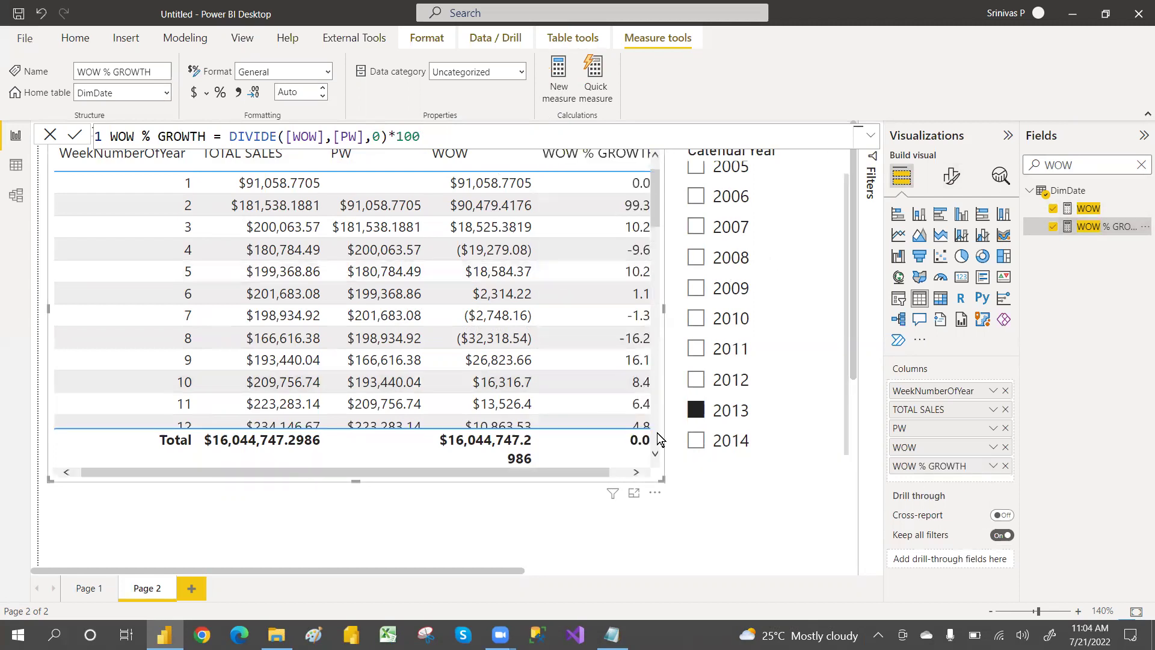
drag(660, 478, 687, 480)
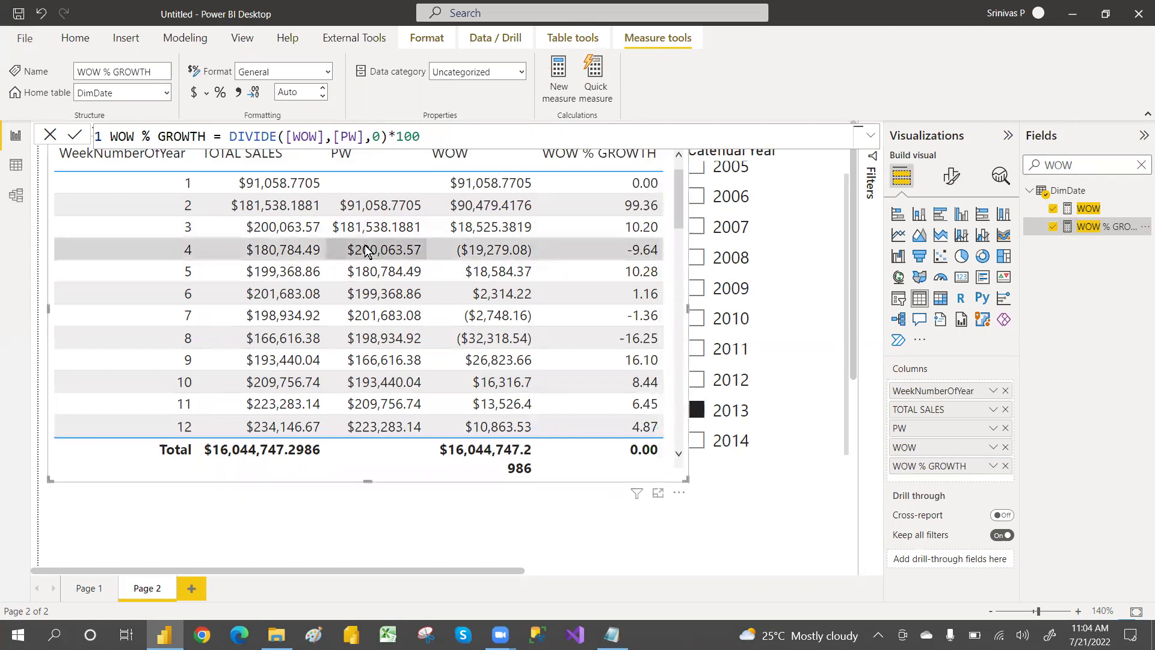
- Filter the weekly sales table to calendar year 2014 and add a new report page after Page 2
click(697, 440)
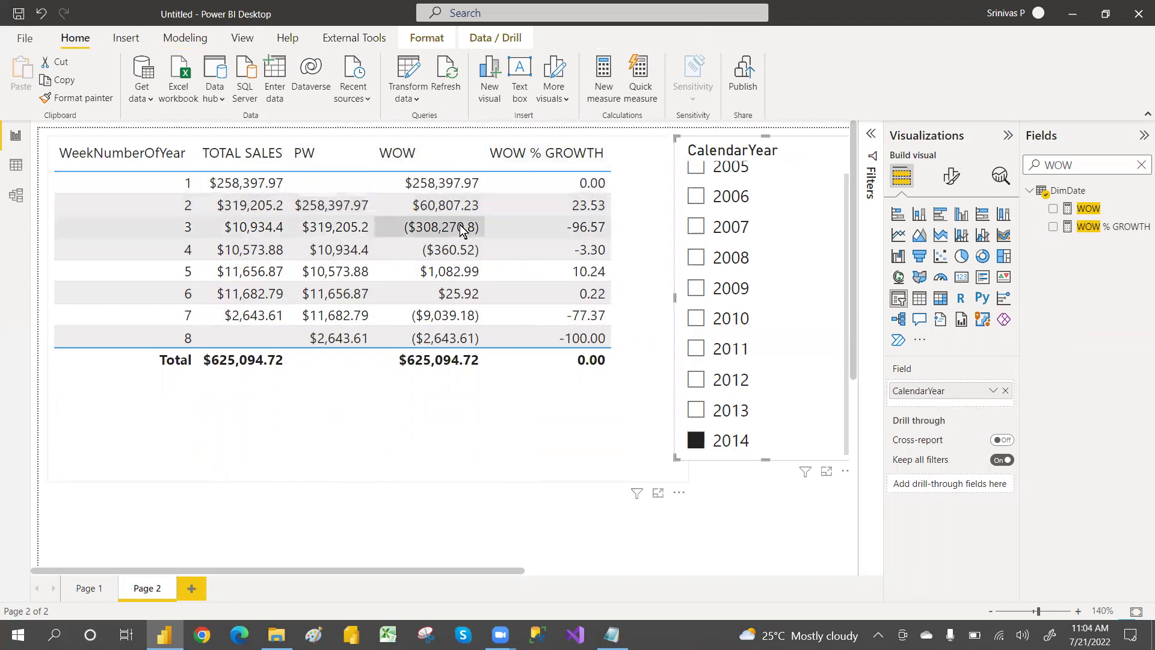
click(193, 590)
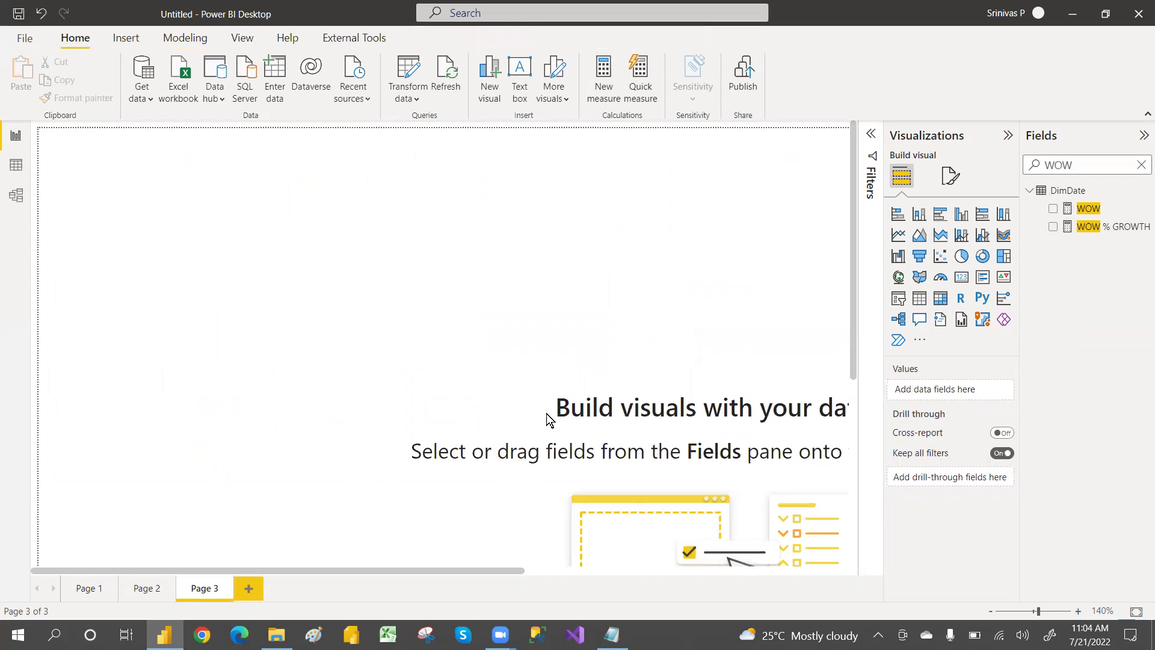
- Review the DAX formulas of the WOW and PW measures
click(1090, 209)
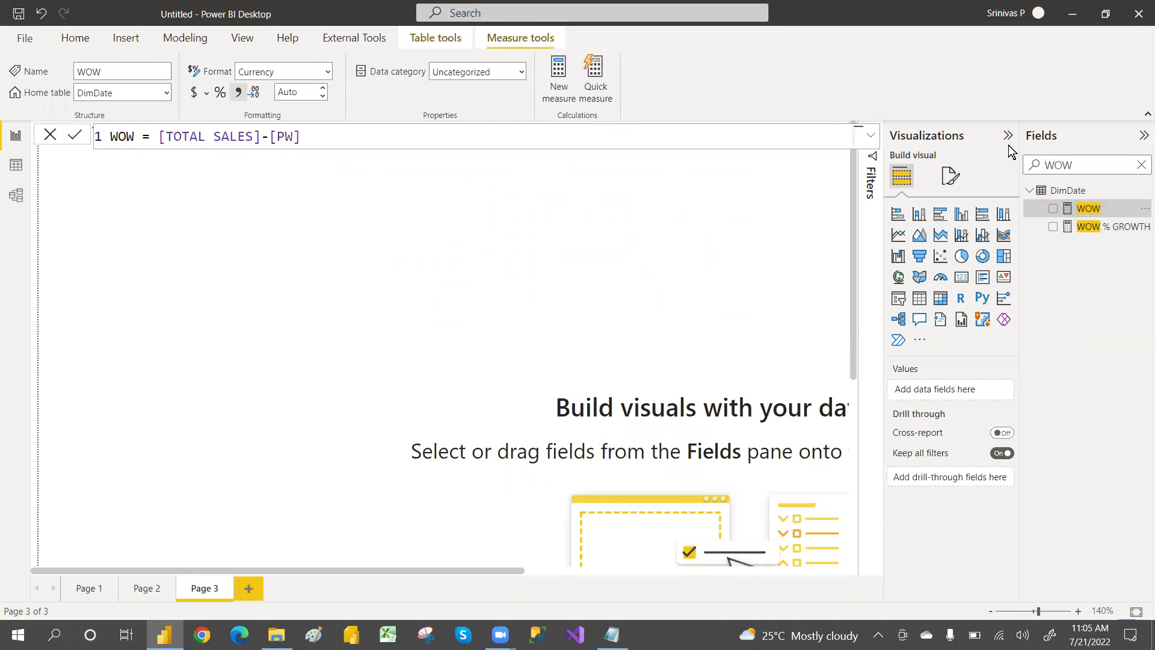
click(1141, 167)
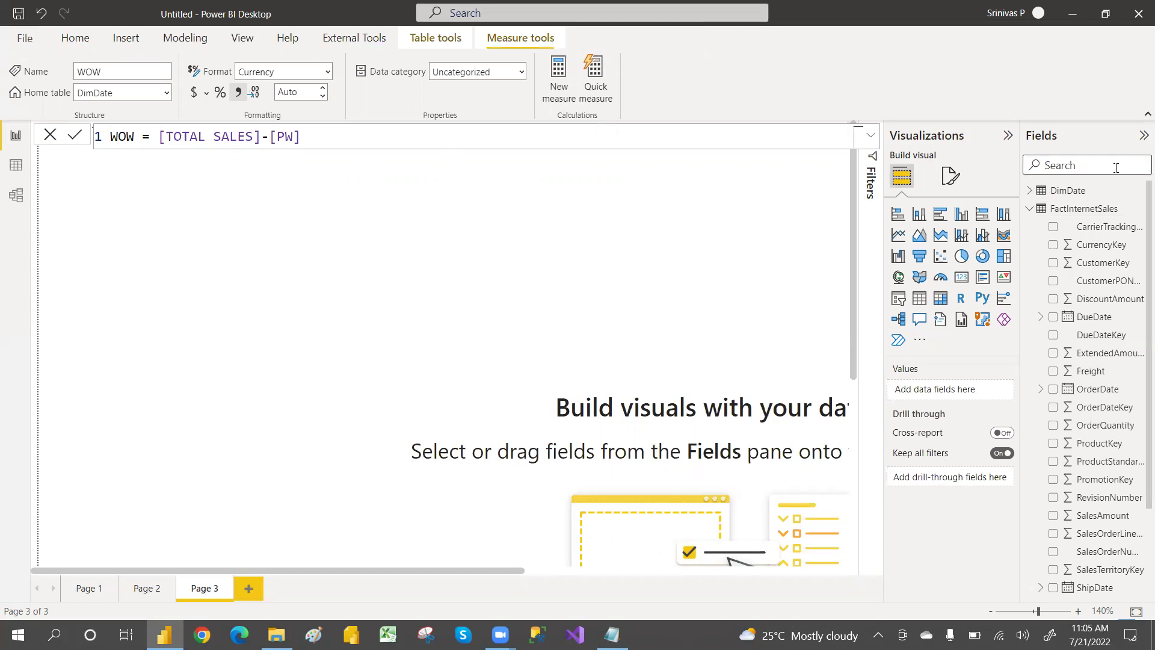
text(PW)
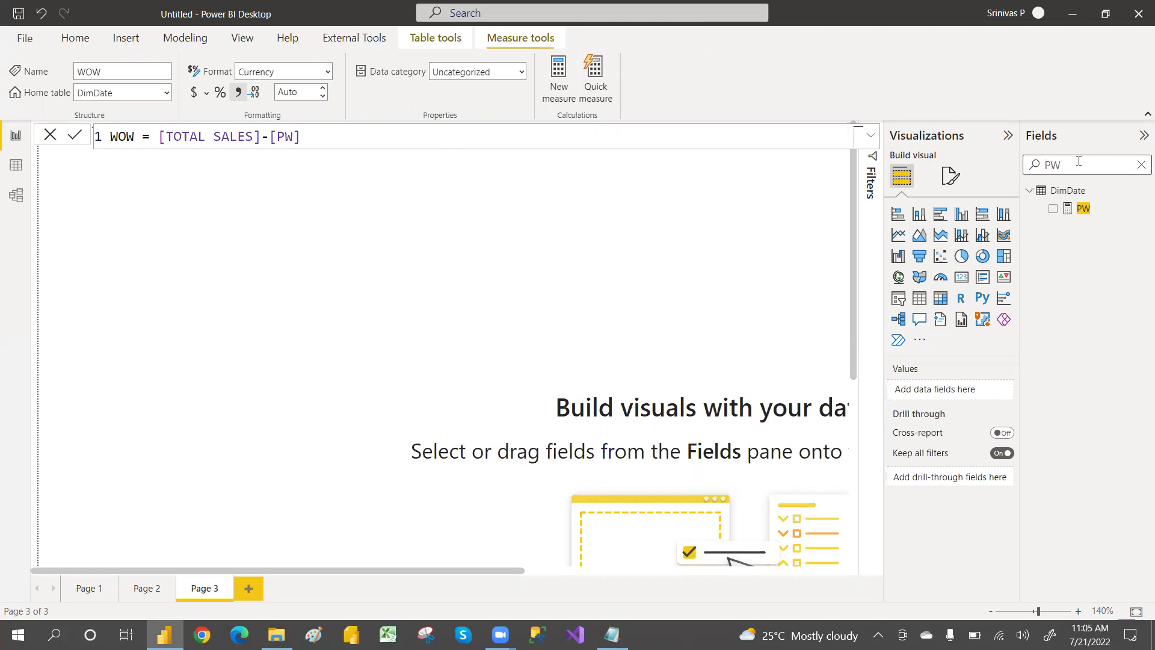
click(1083, 209)
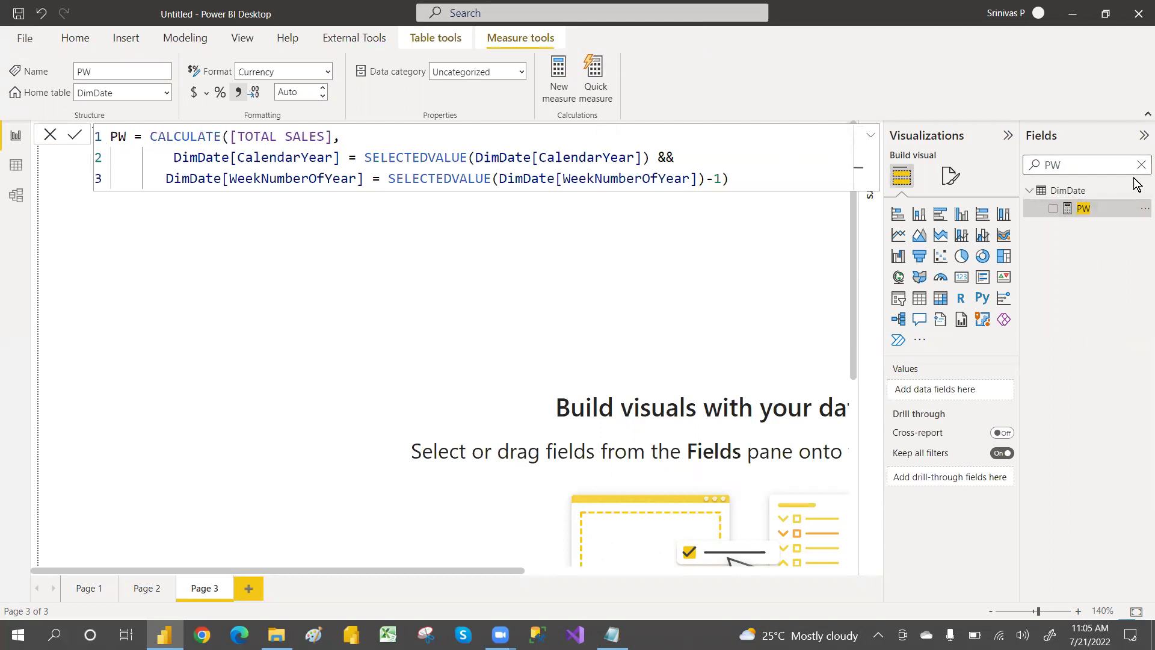
- Create a table visual from FullDateAlternateKey on Page 3 and remove that field again, keeping the empty table
click(1141, 166)
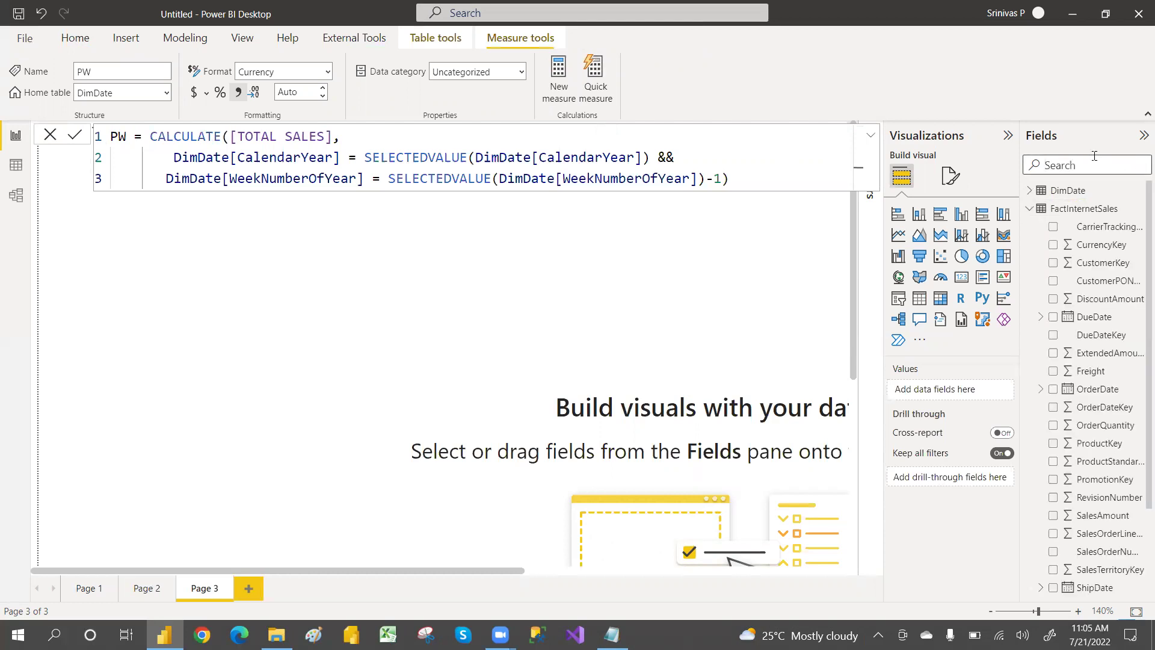
text(FULL)
click(1053, 208)
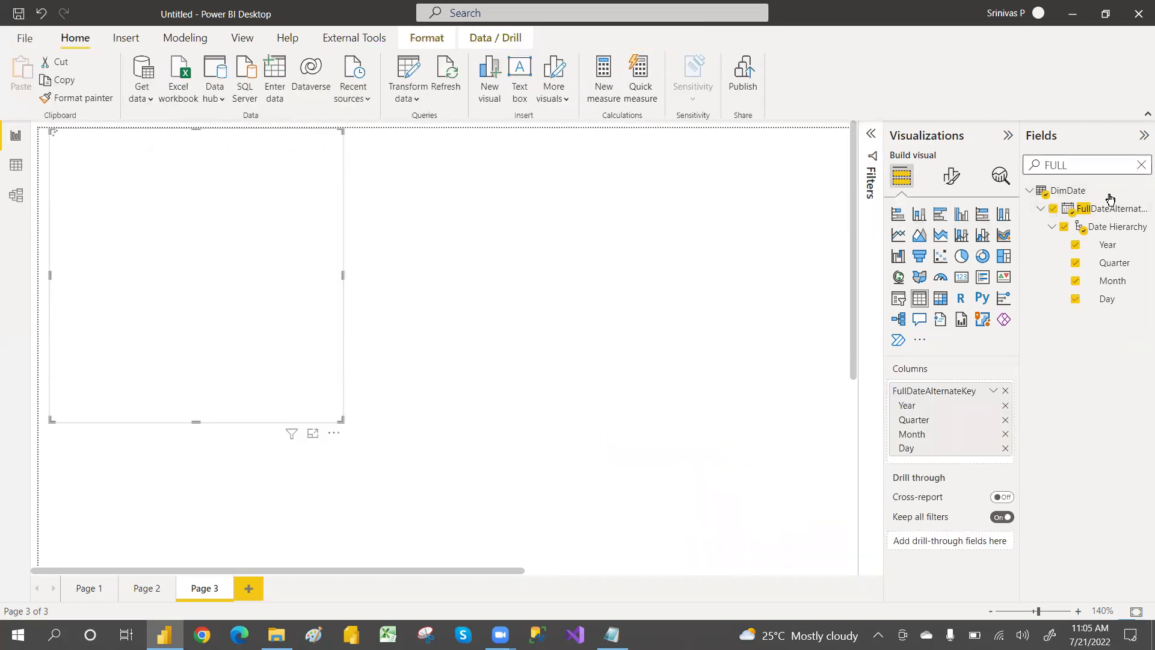
click(1054, 208)
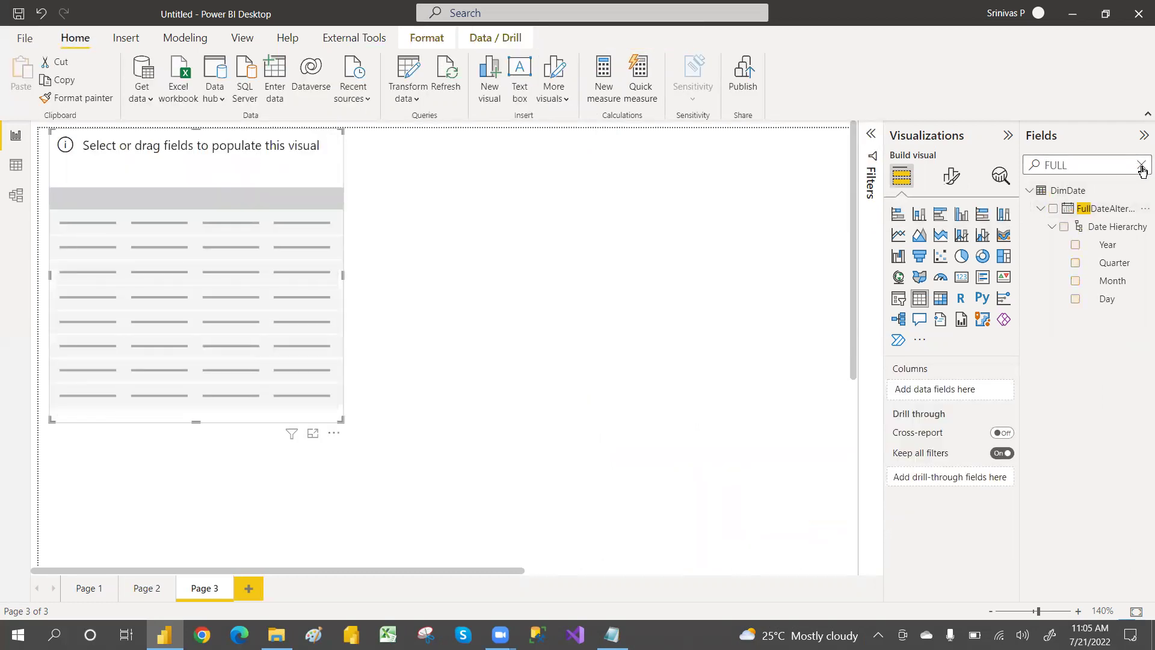
- Add WeekNumberOfYear from DimDate and the TOTAL SALES measure to the empty table
click(1141, 164)
click(1067, 162)
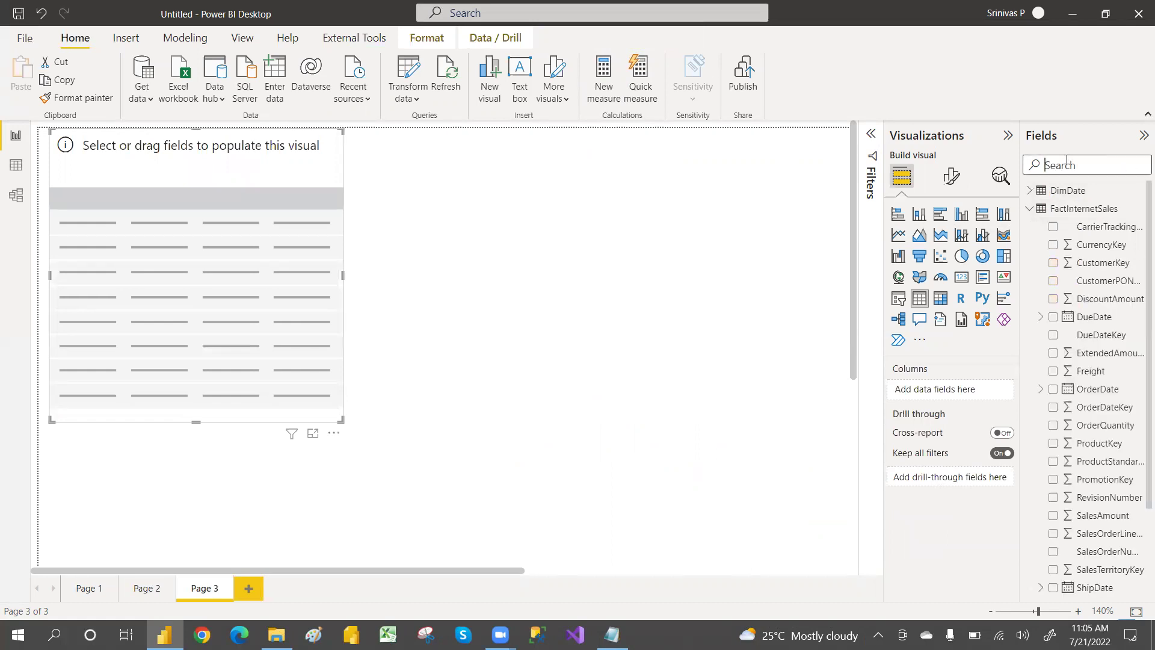
text(WEE)
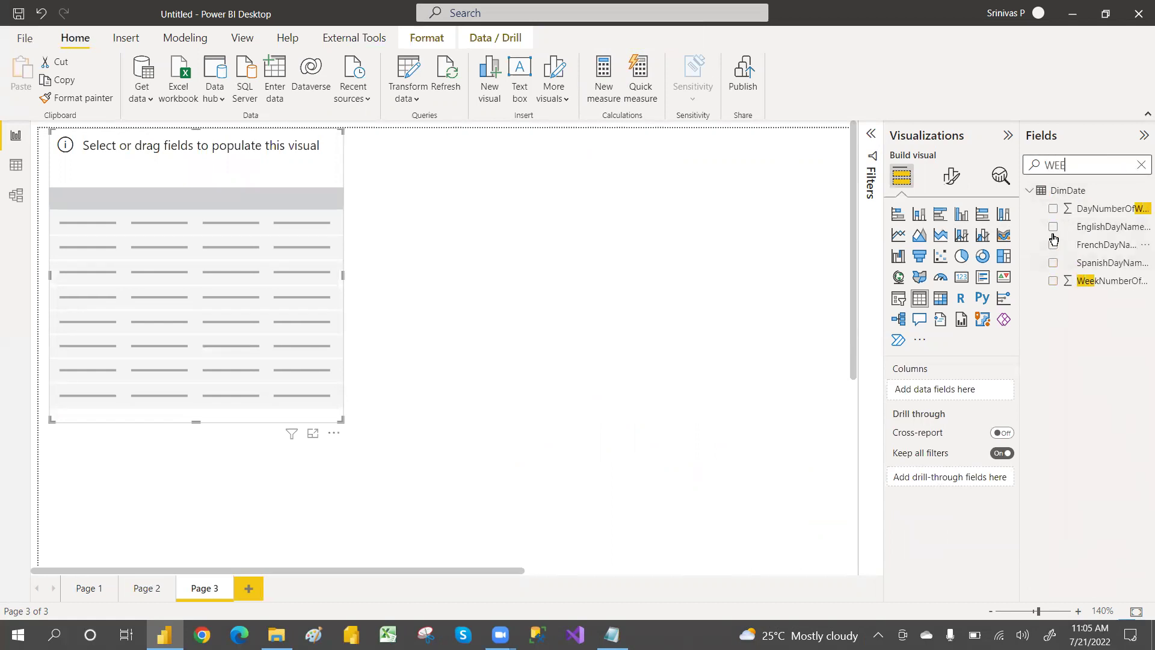
click(1053, 281)
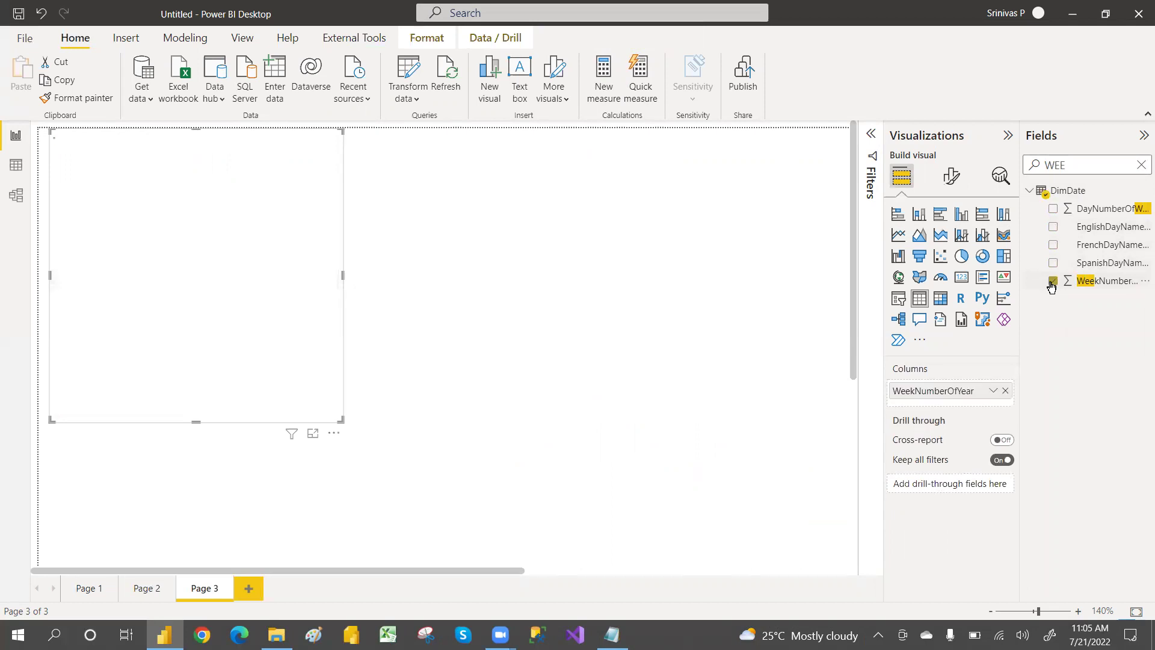
key(BackSpace)
key(BackSpace)
key(BackSpace)
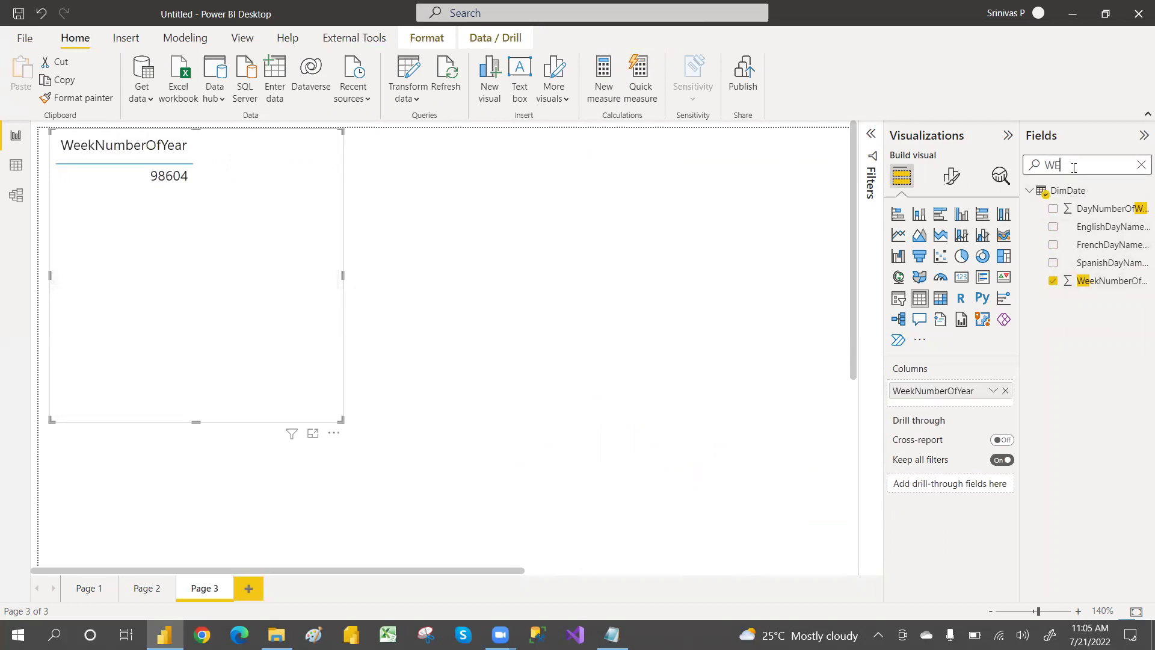
text(TOT)
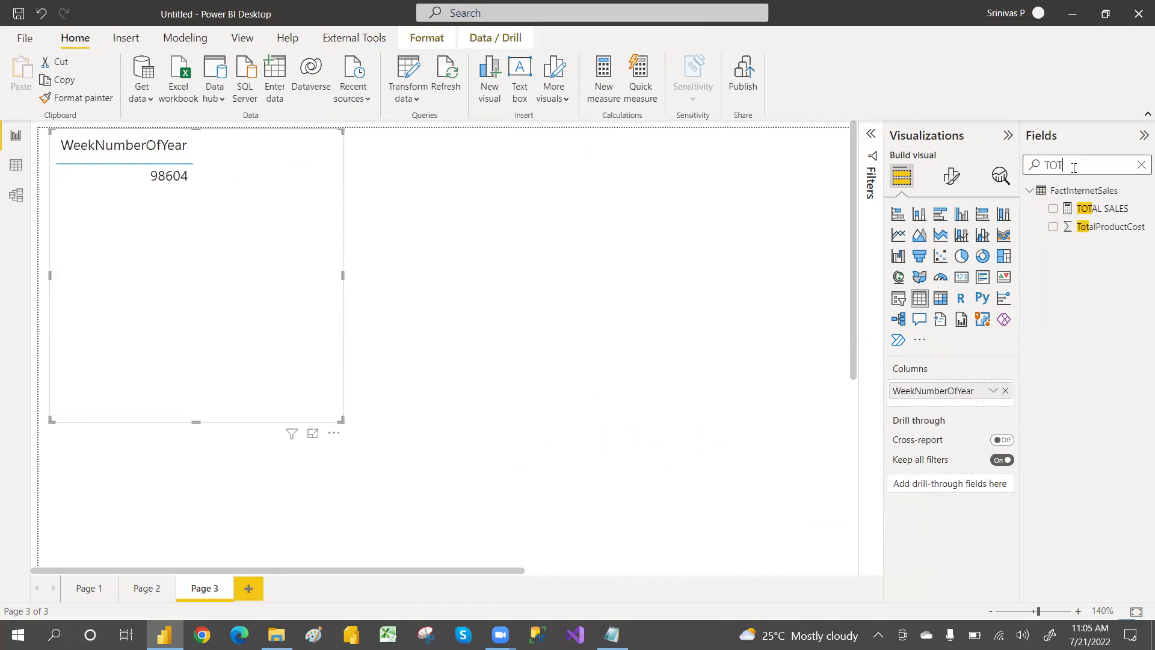
click(1053, 209)
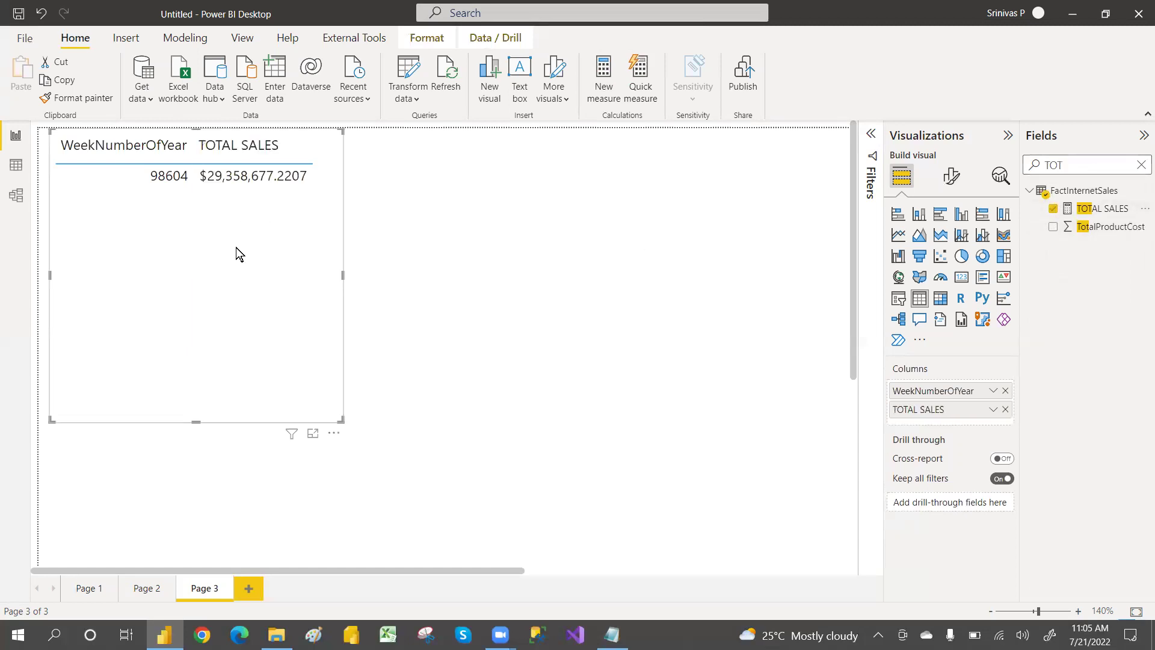
- Set WeekNumberOfYear to Don't summarize, widen the table slightly and position it so there is free space beside it
drag(188, 244, 444, 268)
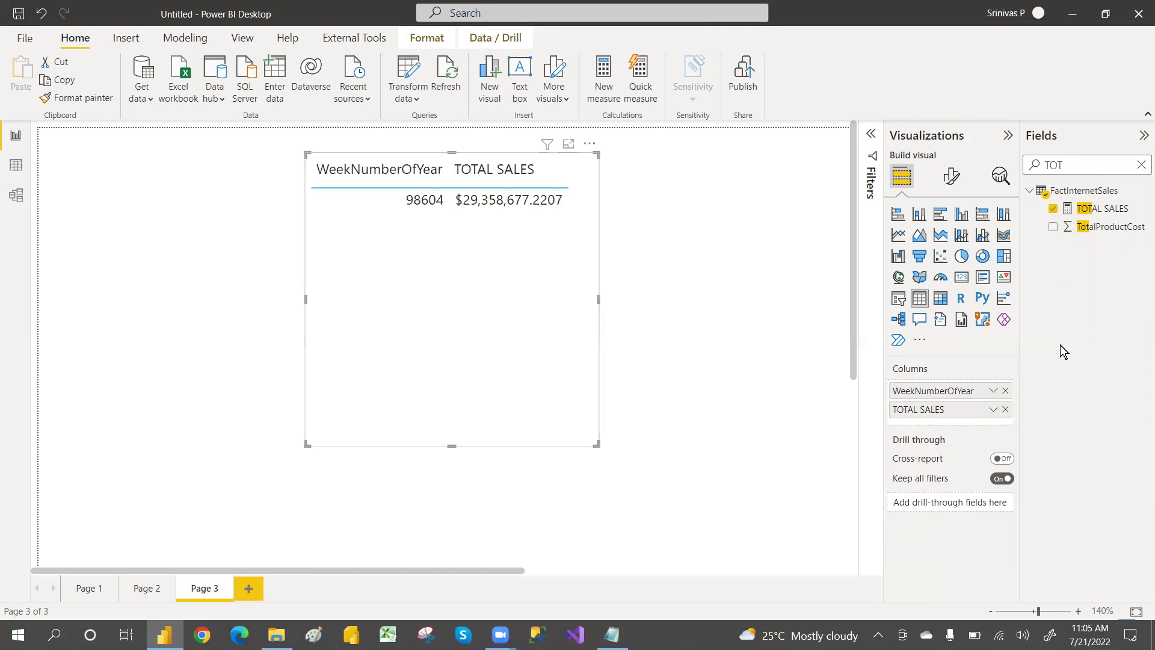
click(994, 391)
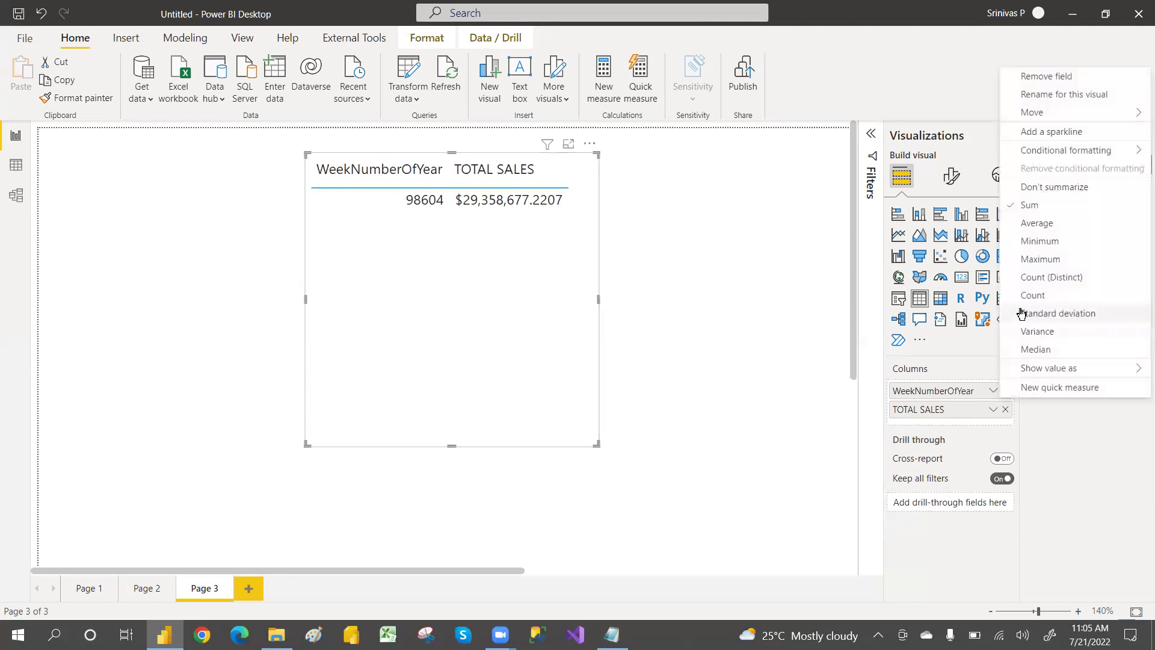
click(1047, 186)
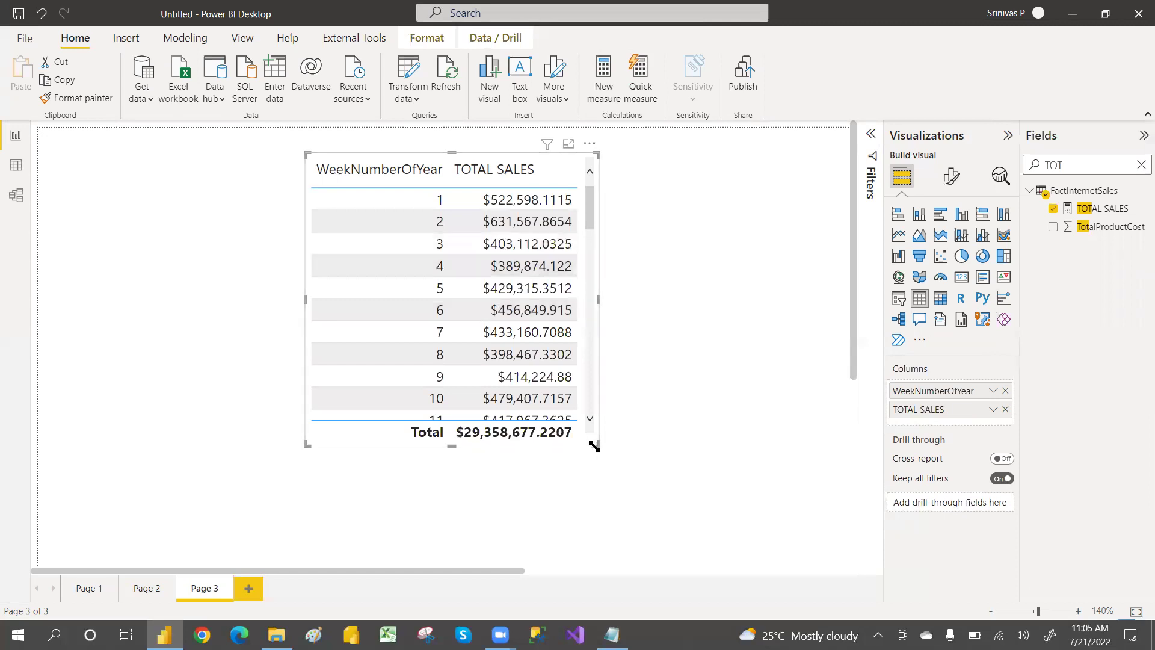
drag(594, 444, 646, 449)
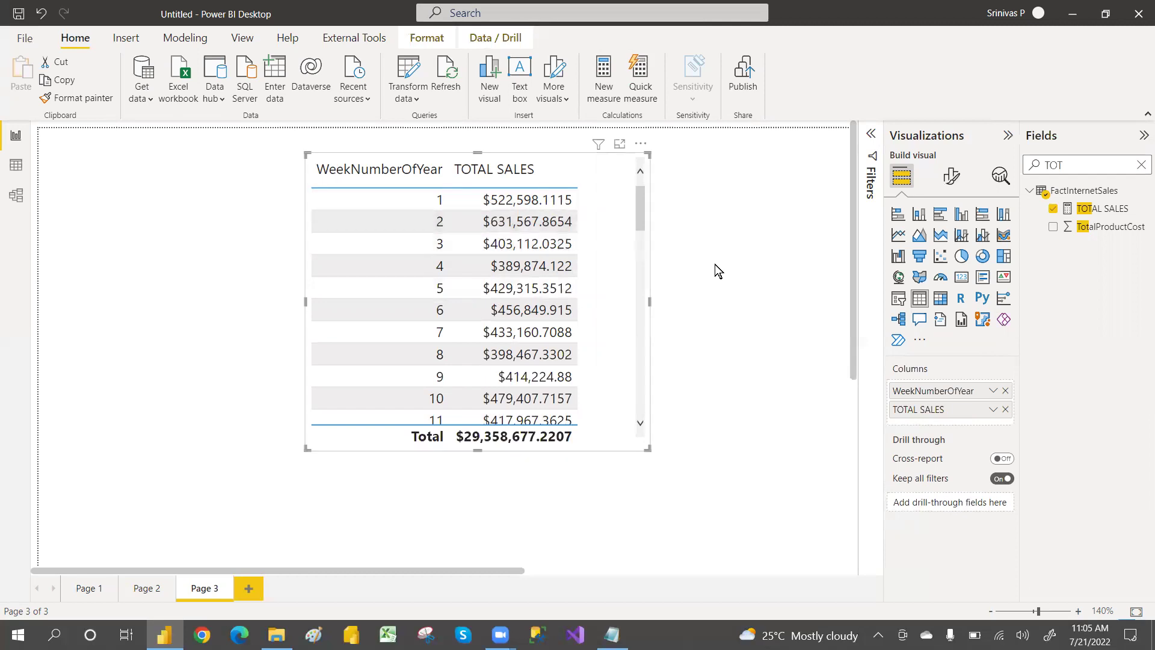
mouse_move(599, 145)
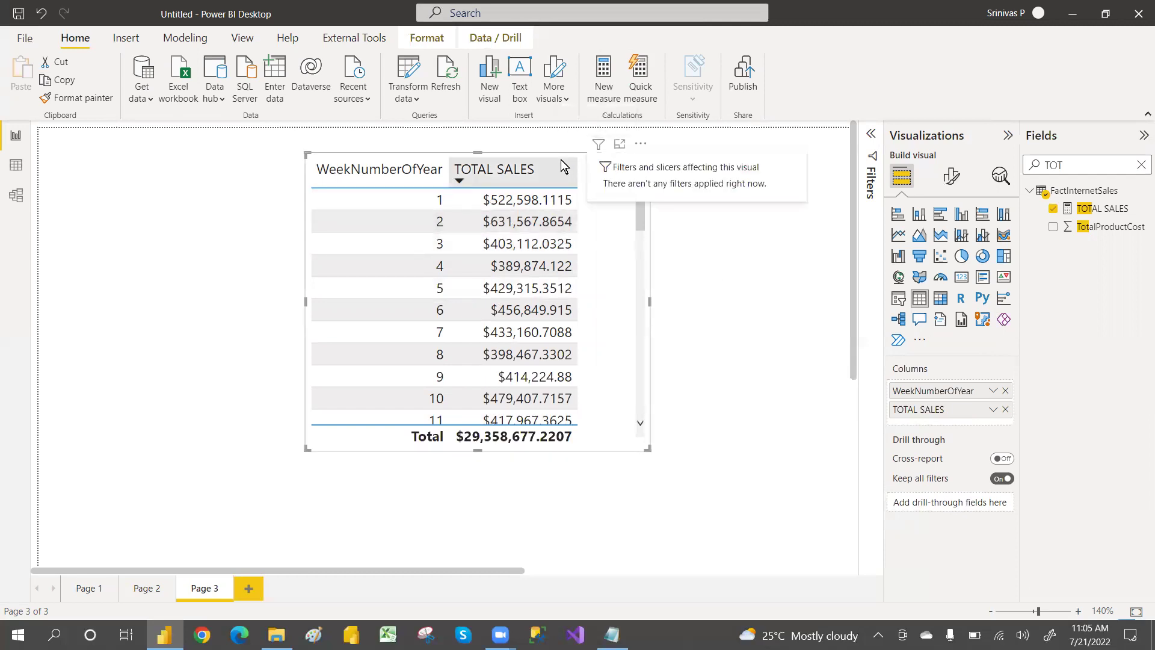
drag(639, 146, 530, 146)
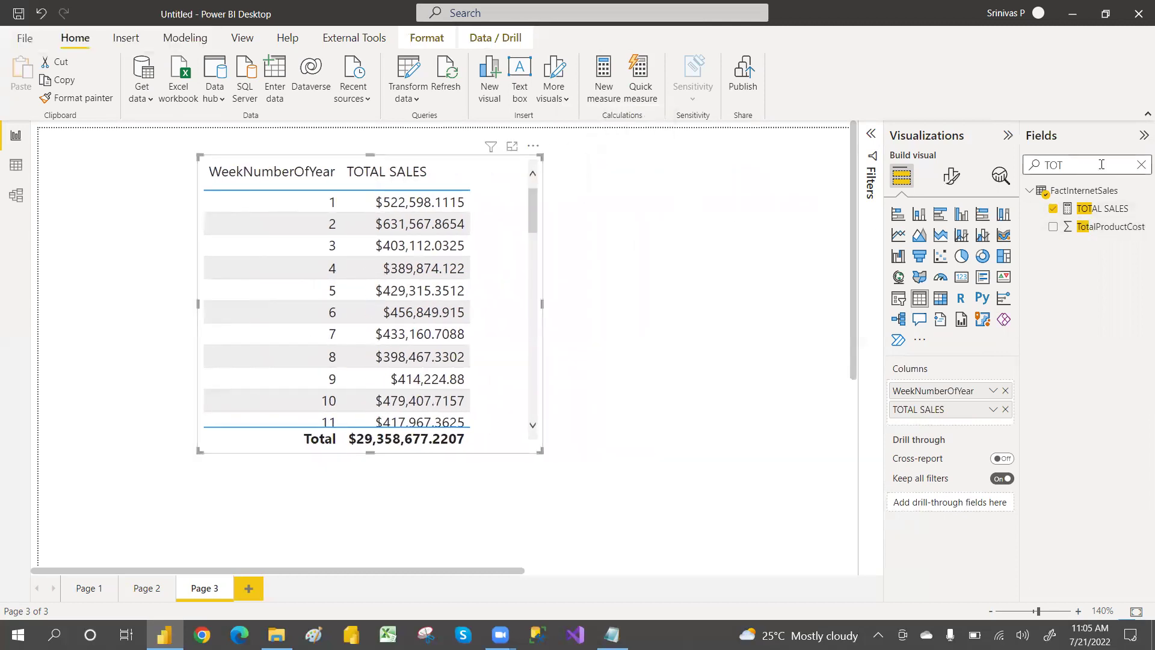
- Create a CalendarYear slicer beside the table and set its style to List
click(1143, 167)
text(Al)
key(BackSpace)
key(BackSpace)
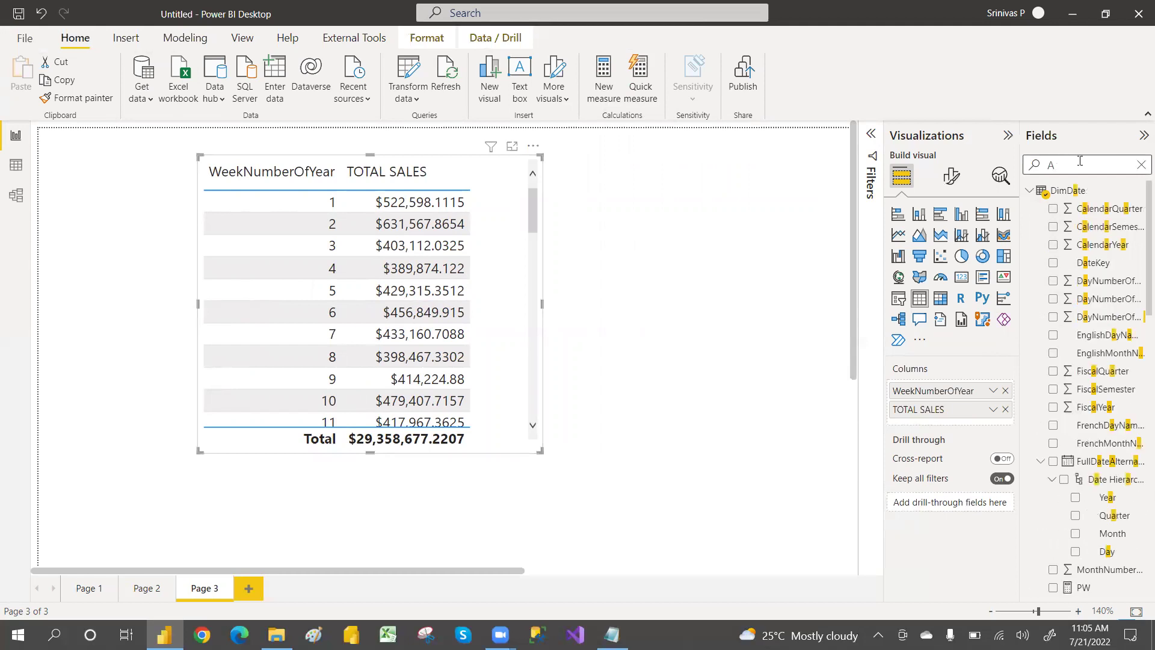
text(CAL)
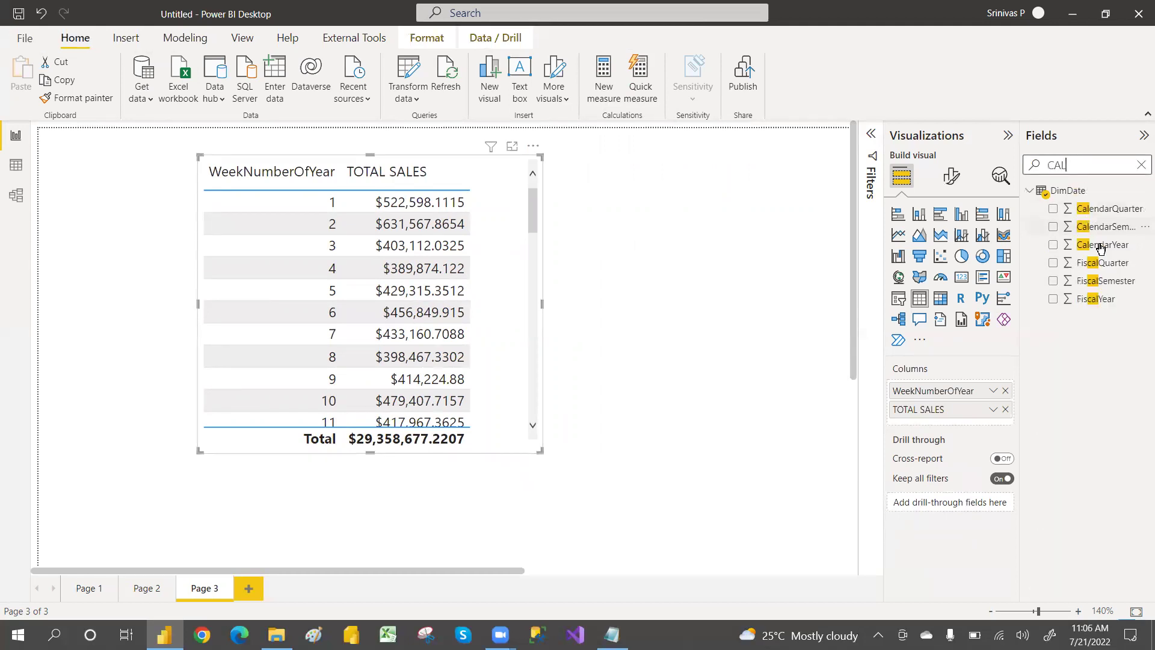
drag(1102, 246, 763, 237)
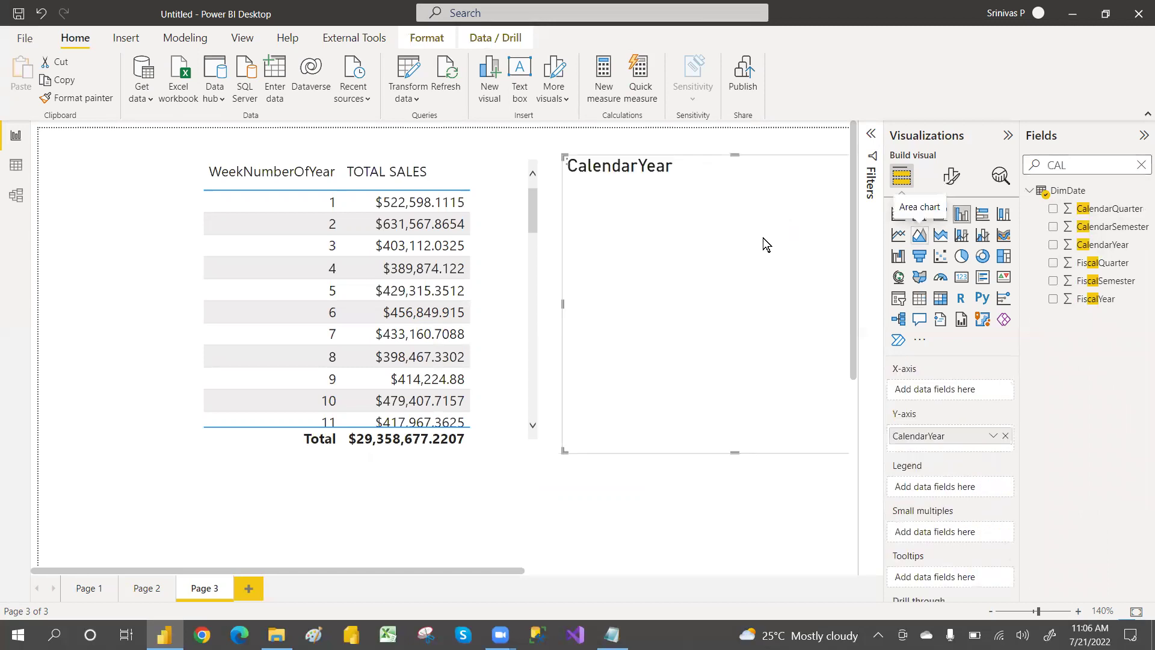
click(899, 298)
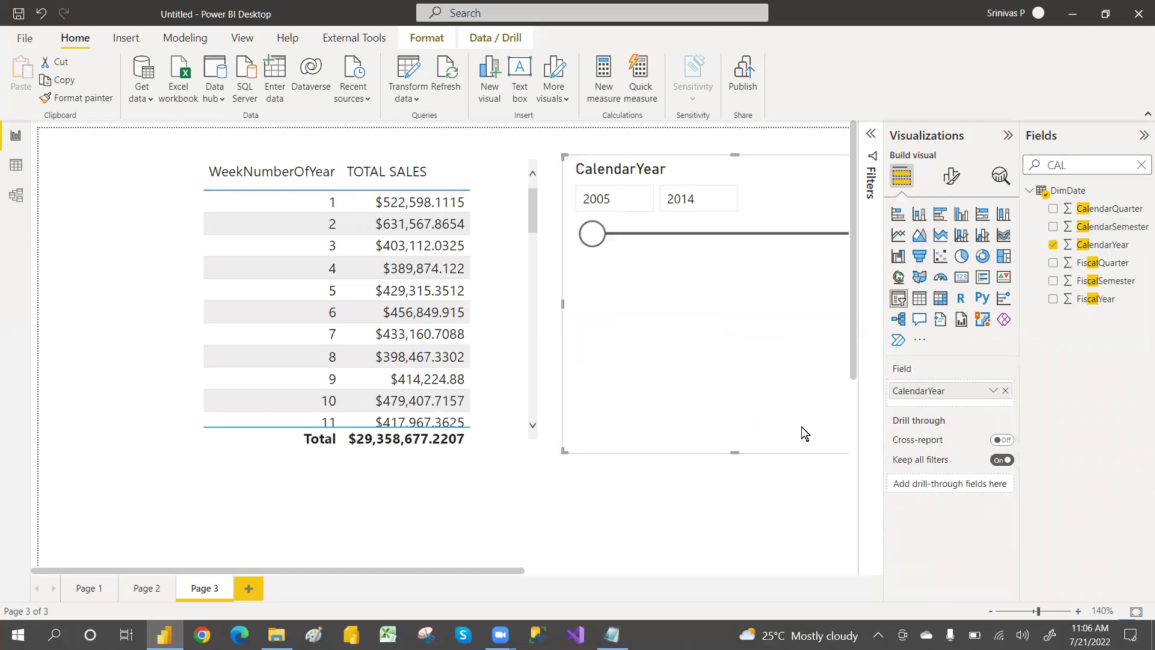
drag(511, 569, 680, 569)
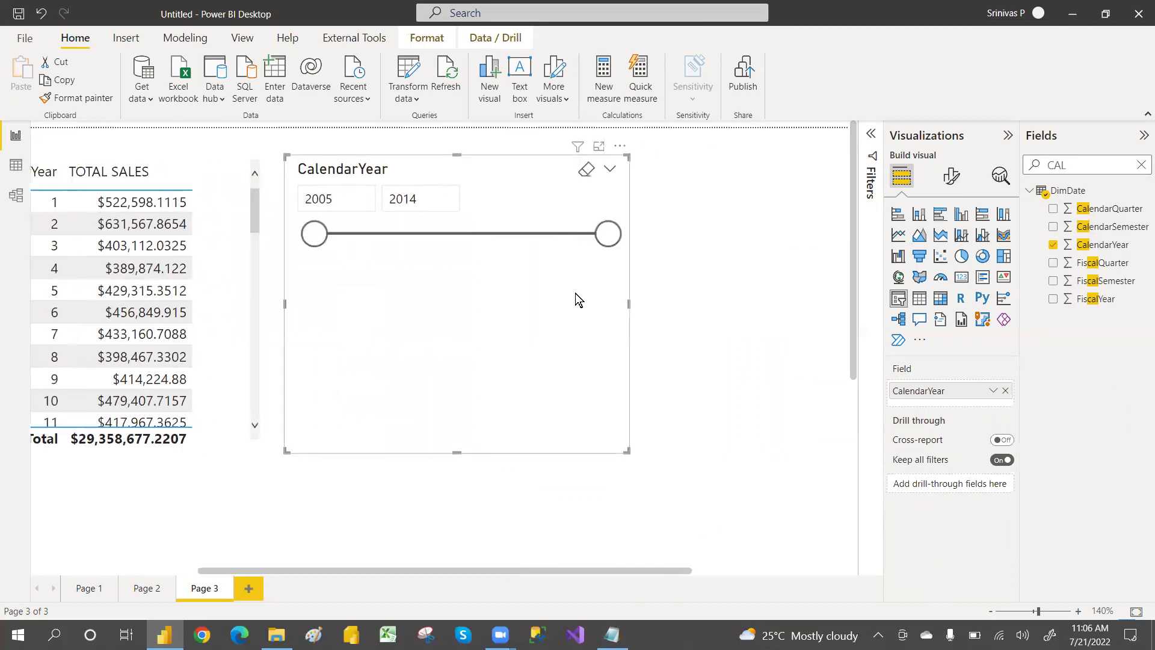
click(610, 168)
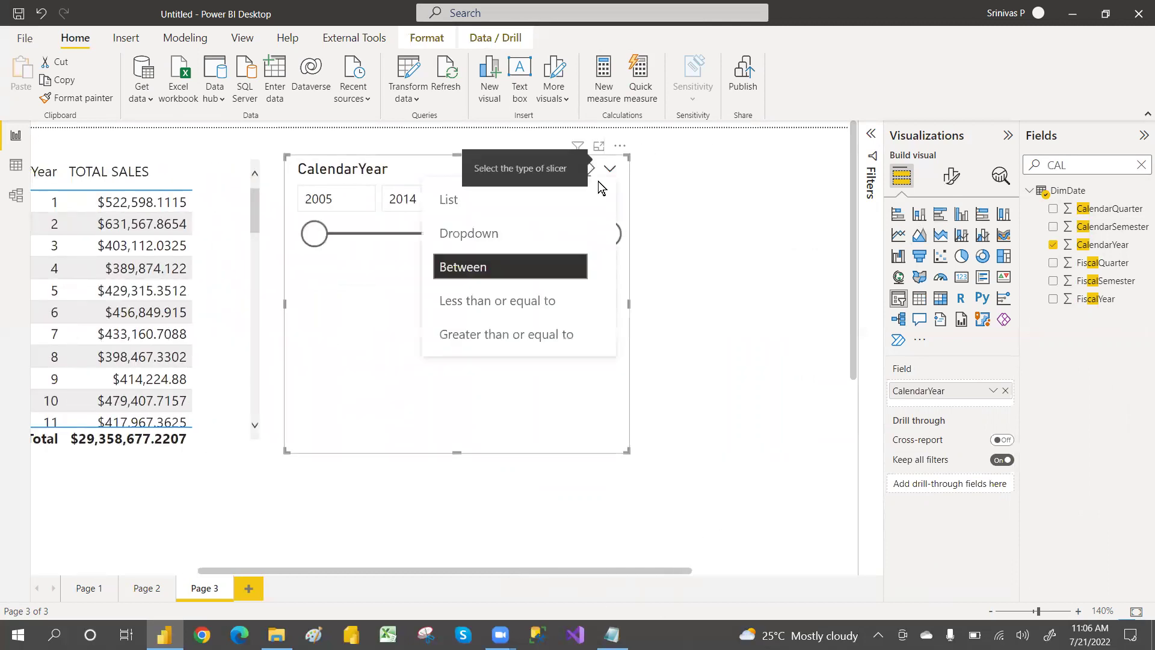
click(459, 207)
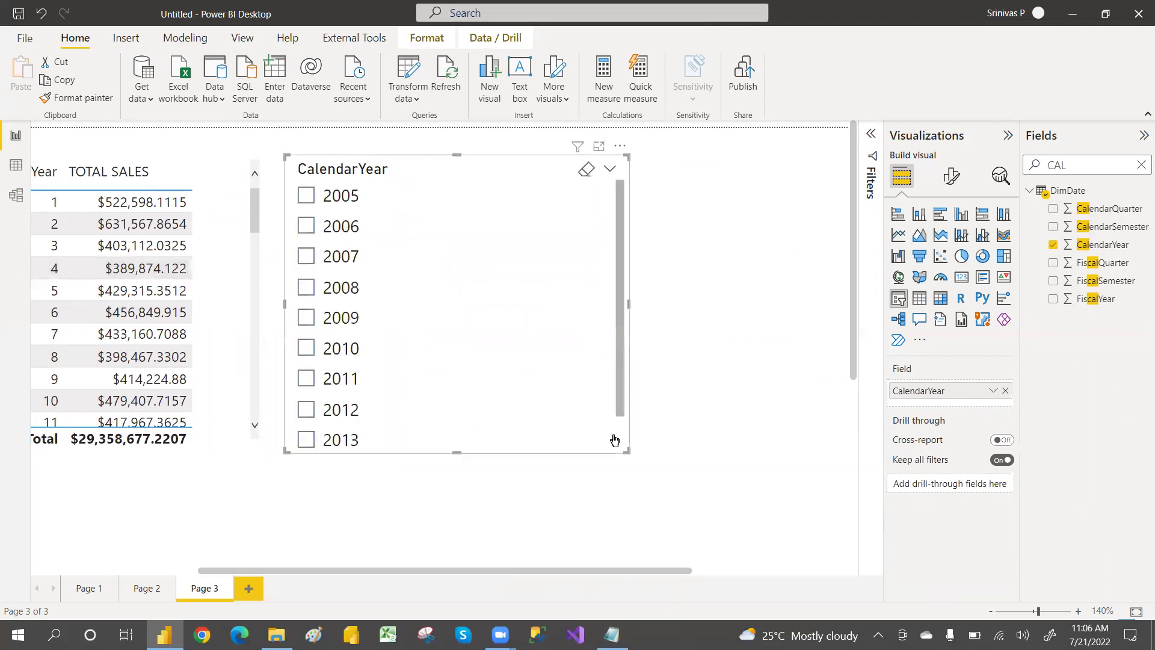
- Filter the Page 3 table to the year 2014 with the CalendarYear slicer
scroll(616, 440, down, 1)
click(306, 435)
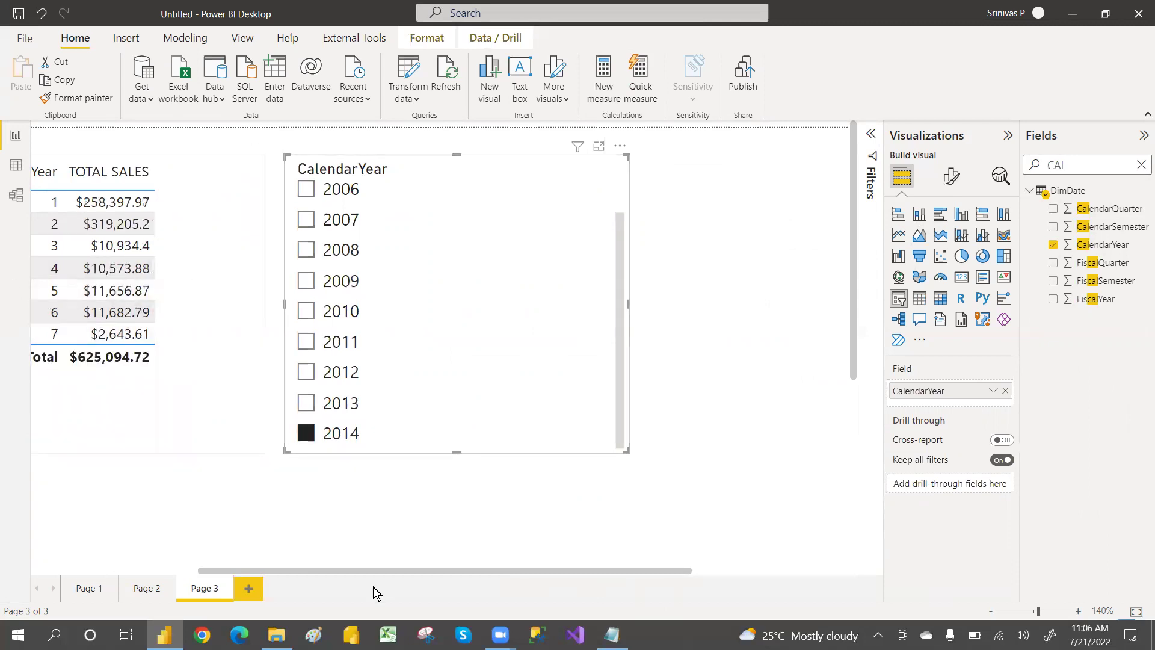
drag(408, 570, 226, 569)
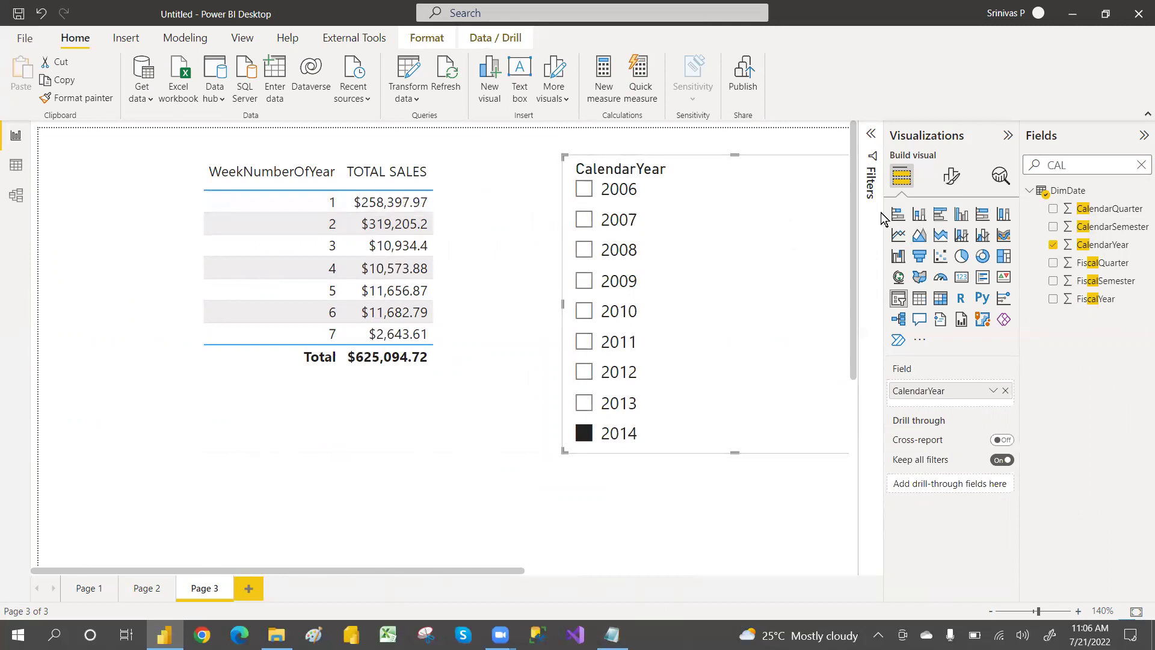
- Create a new measure in DimDate from a copy of the PW measure's formula and name it PYW
click(1143, 166)
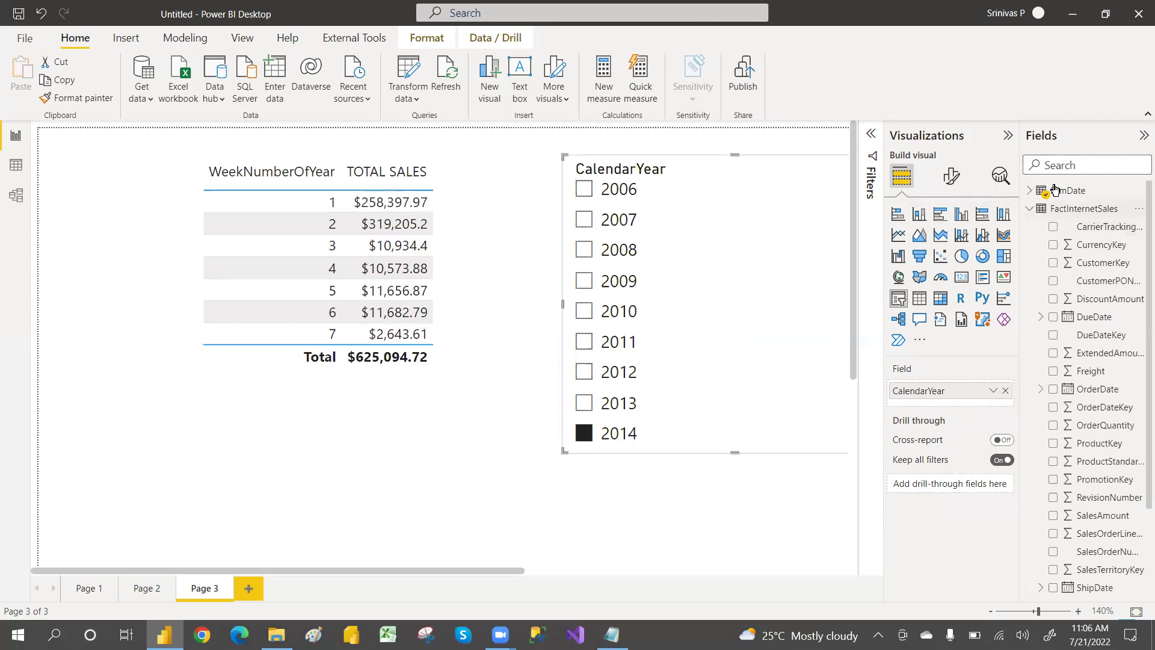
text(PW)
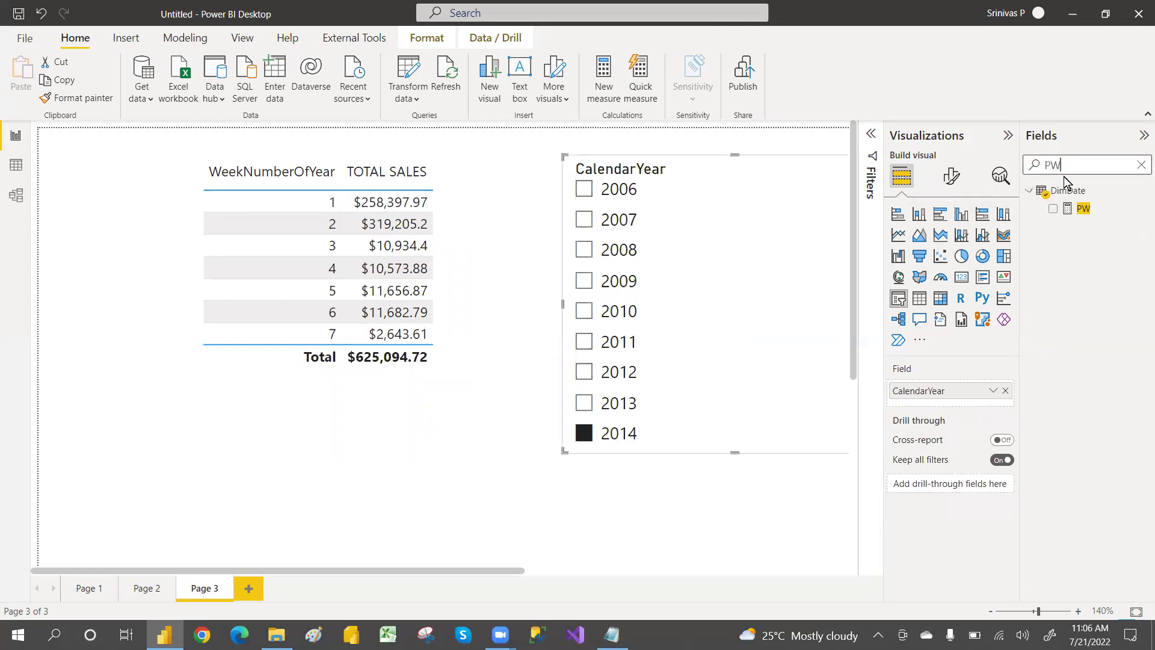
click(1085, 208)
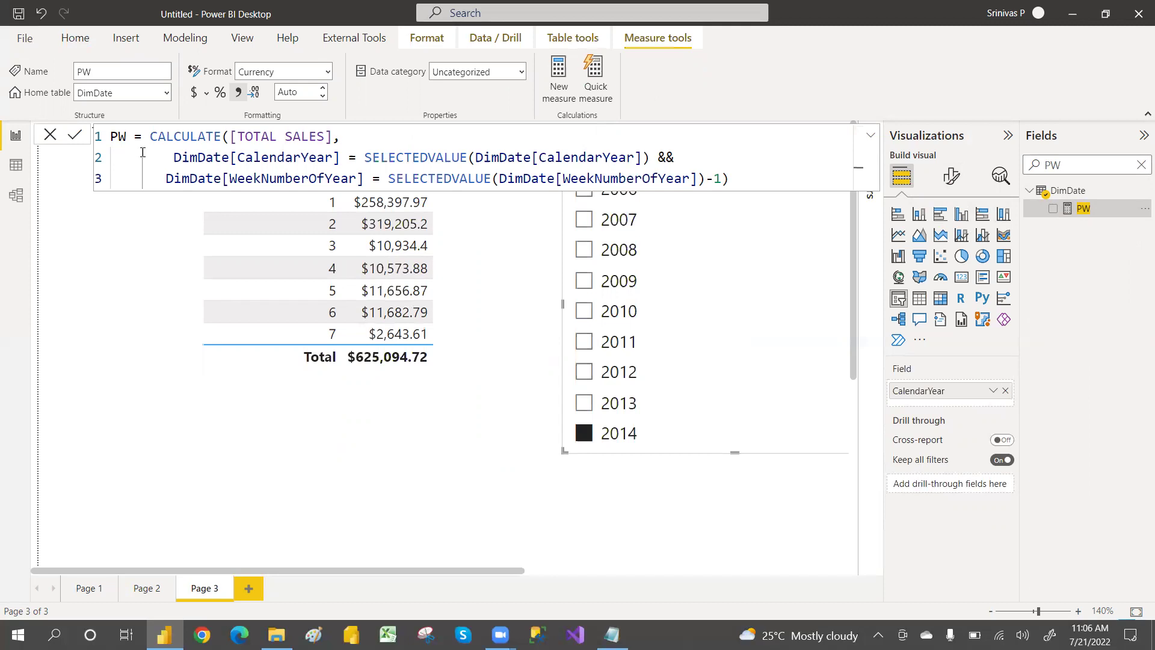
key(ctrl+a)
key(ctrl+c)
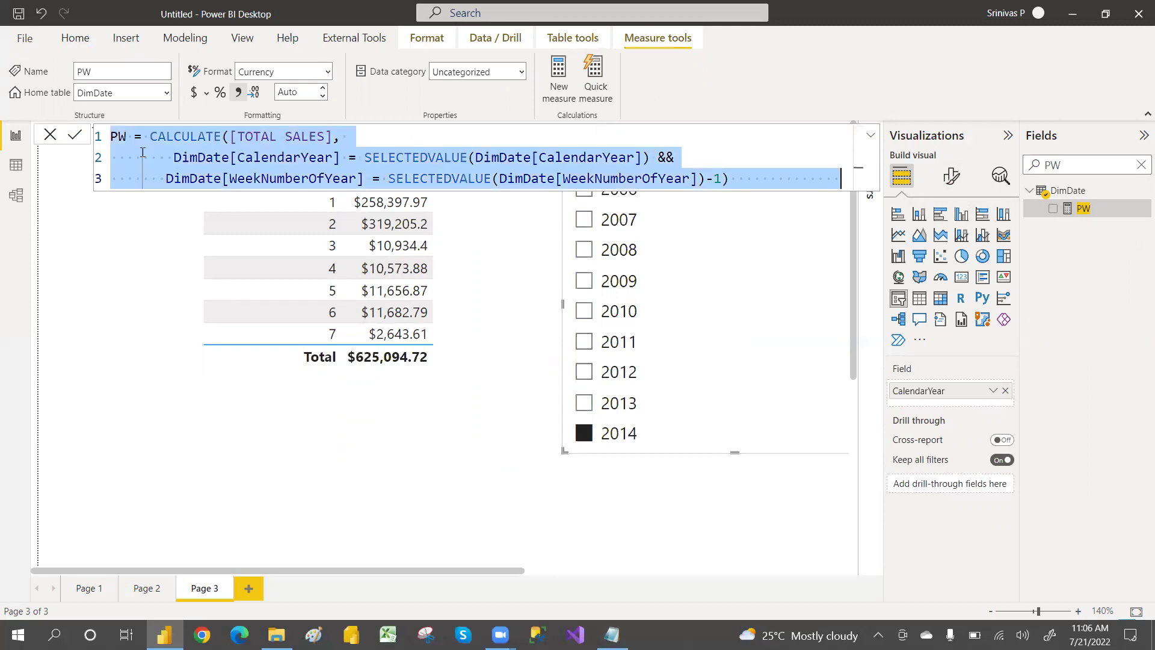
click(558, 74)
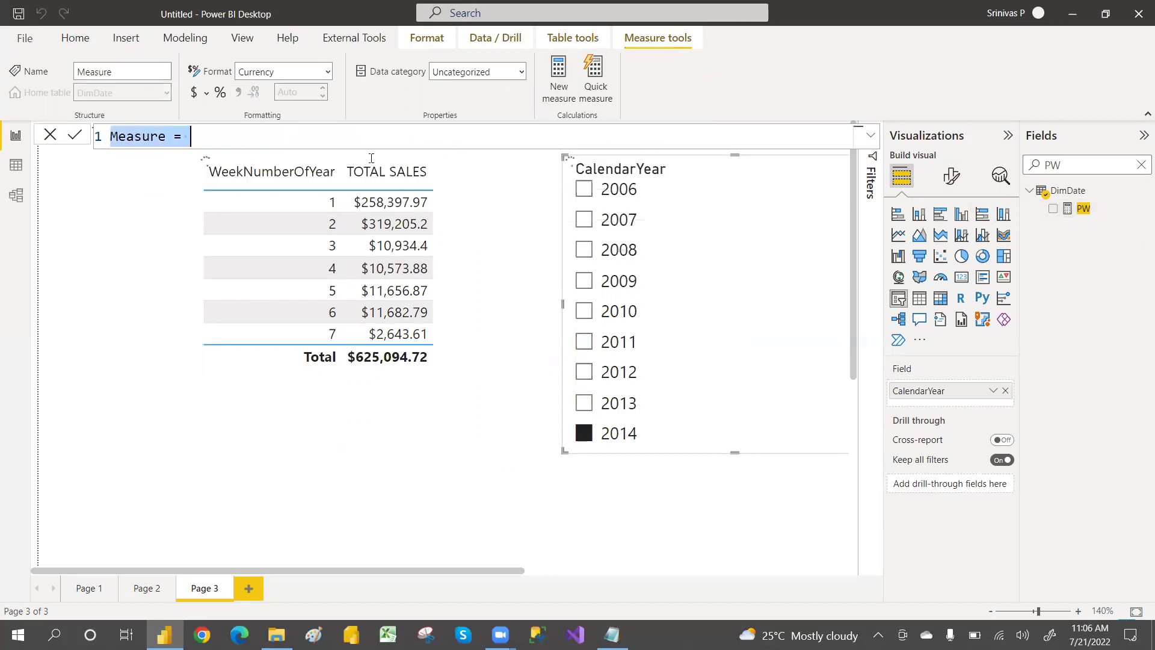
key(ctrl+v)
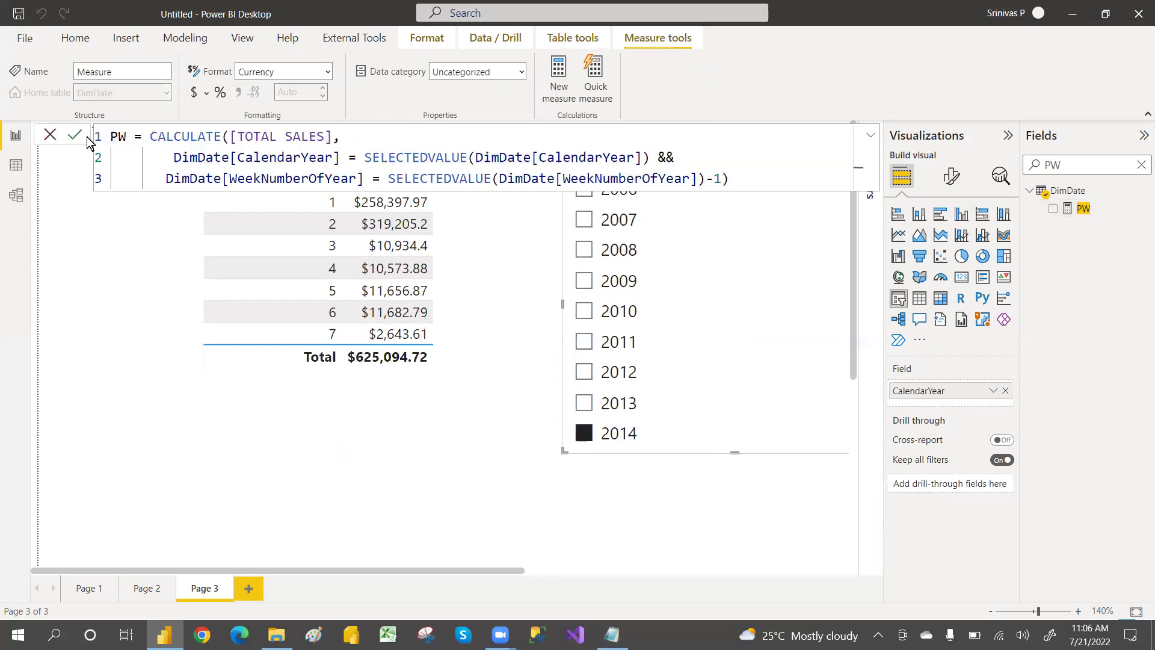
click(118, 136)
text(Y)
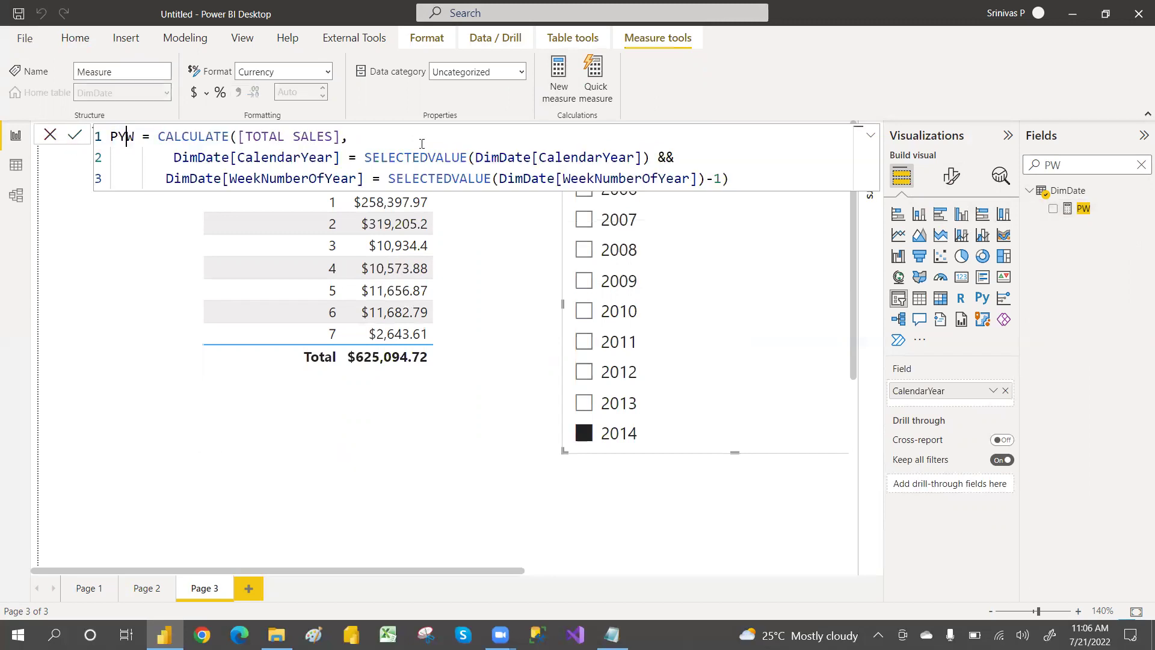
- Change the PYW formula to use the selected CalendarYear minus 1 with the selected WeekNumberOfYear without its -1 offset, and commit the measure
click(642, 158)
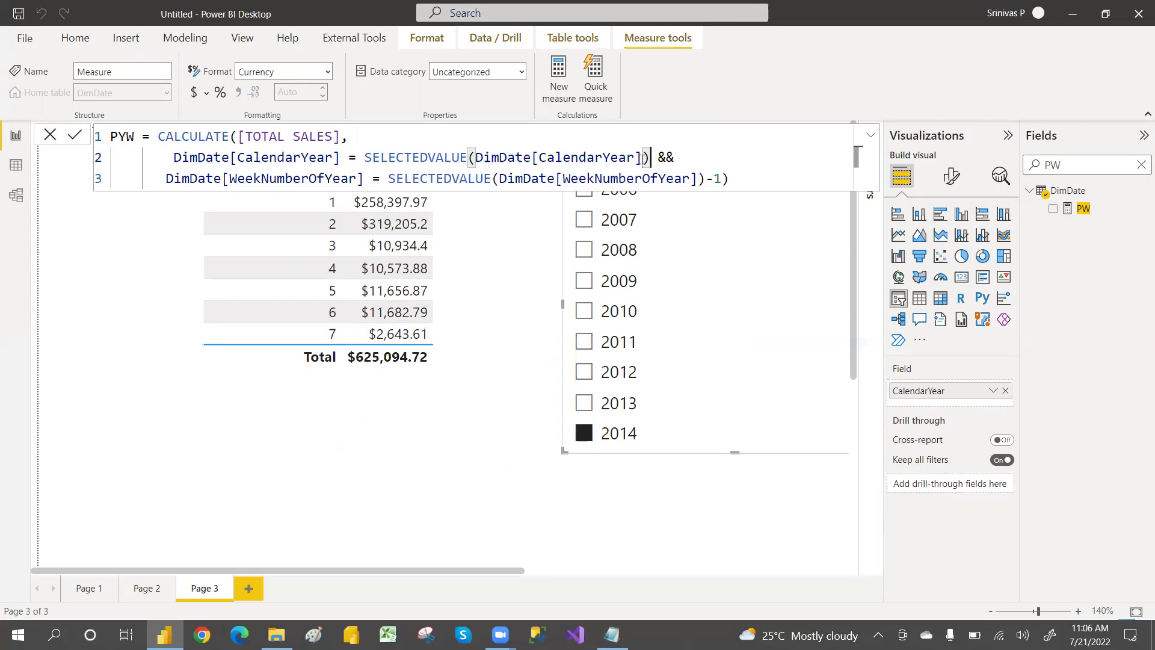
text(-1)
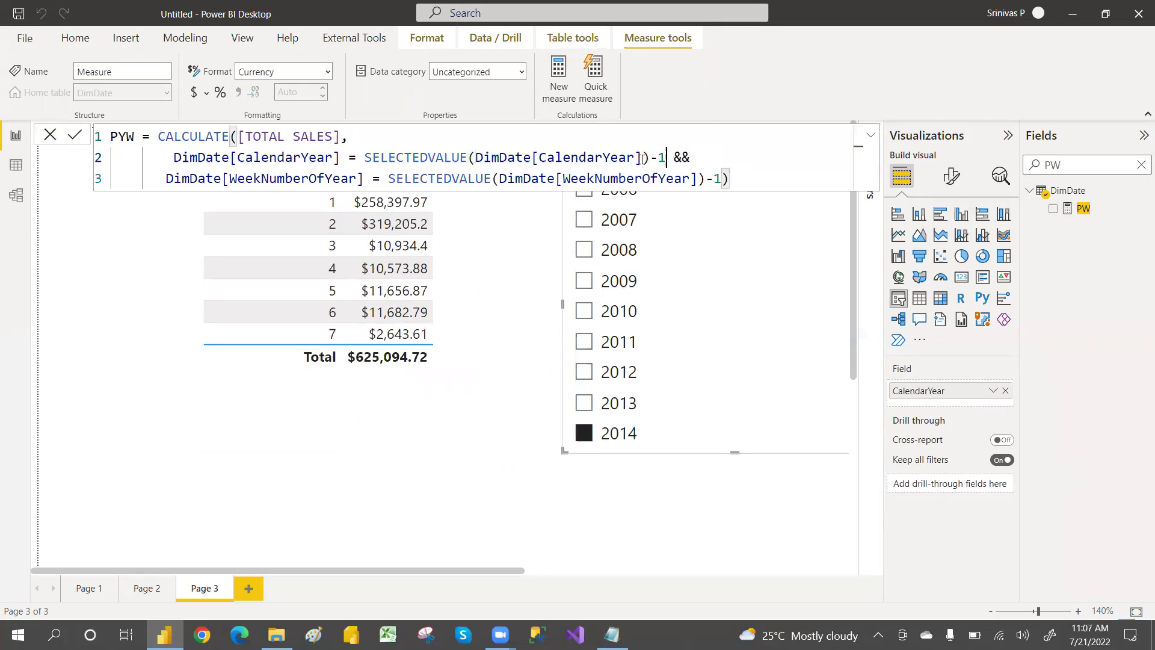
text())
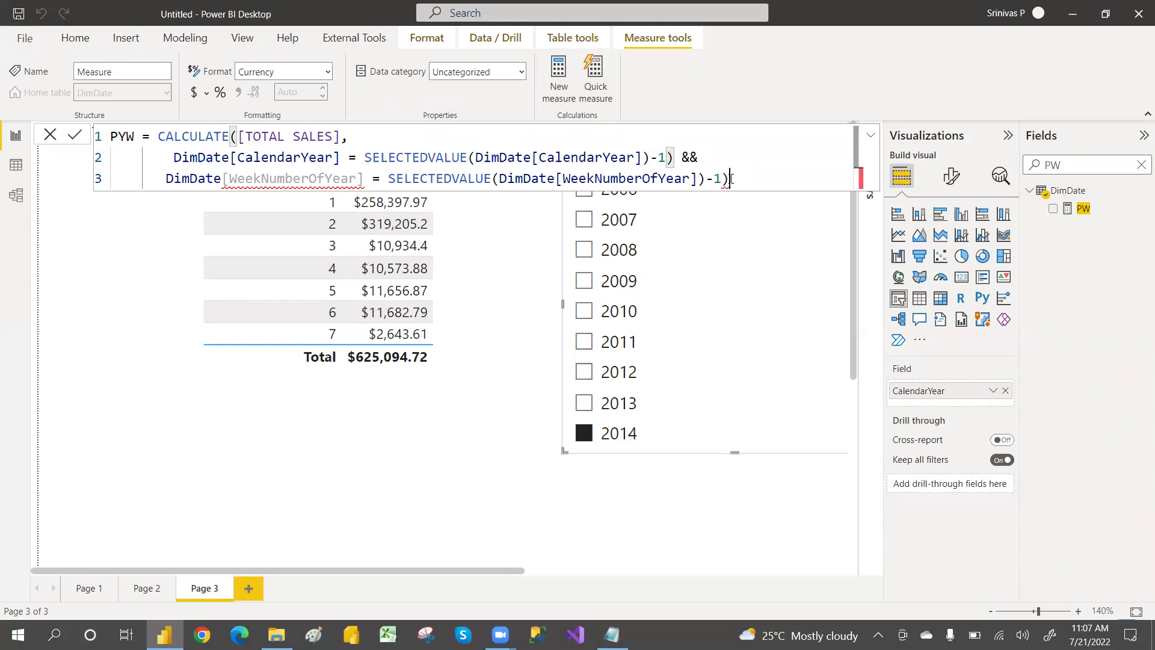
key(BackSpace)
key(BackSpace)
key(BackSpace)
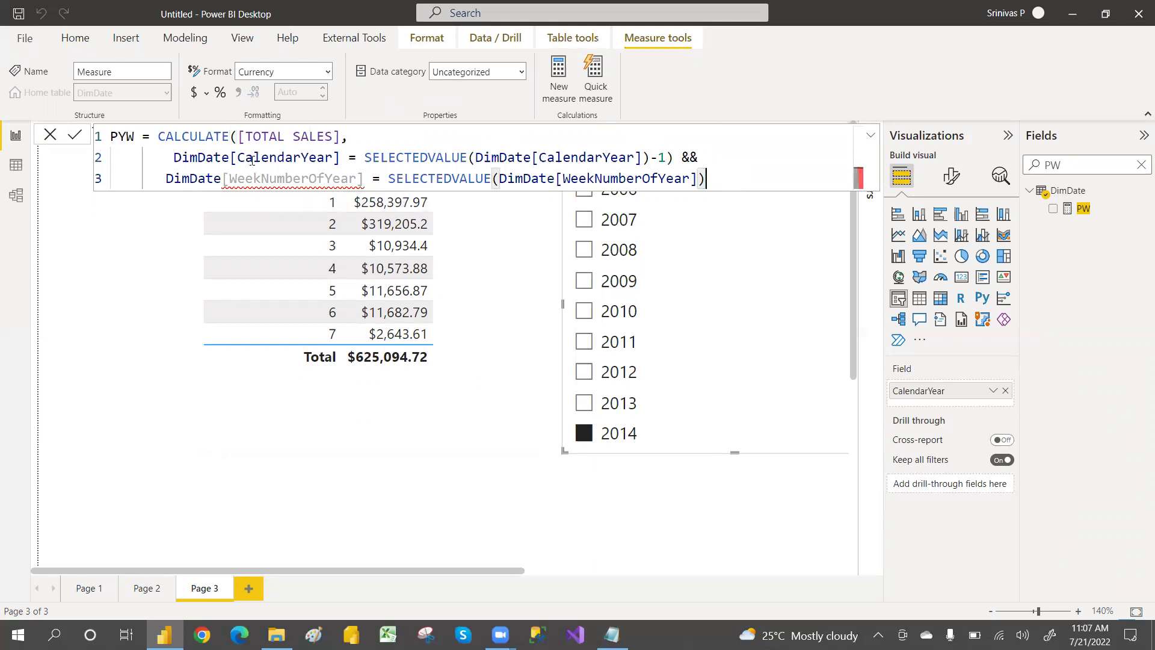
click(675, 157)
key(BackSpace)
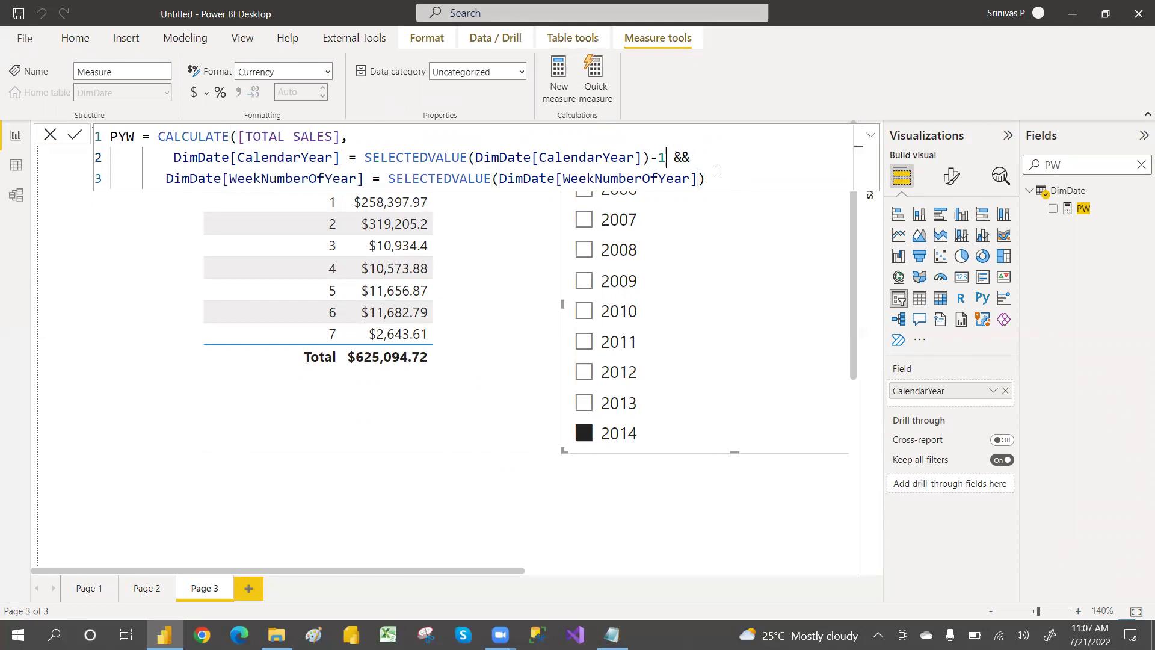
click(715, 178)
text())
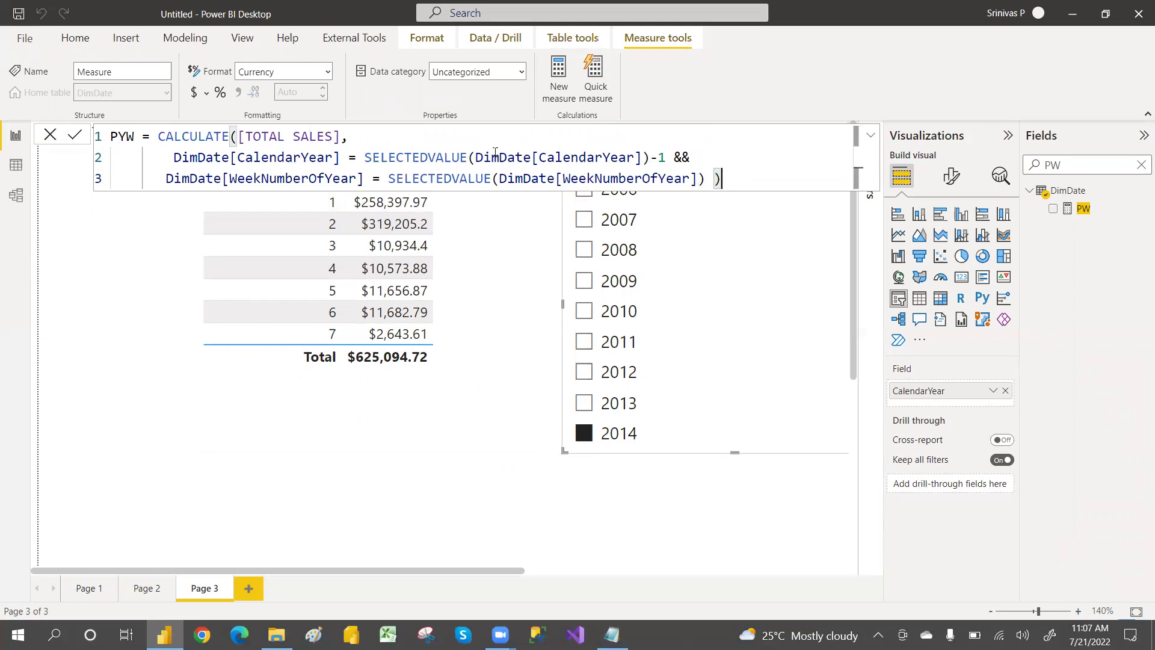
drag(369, 158, 667, 152)
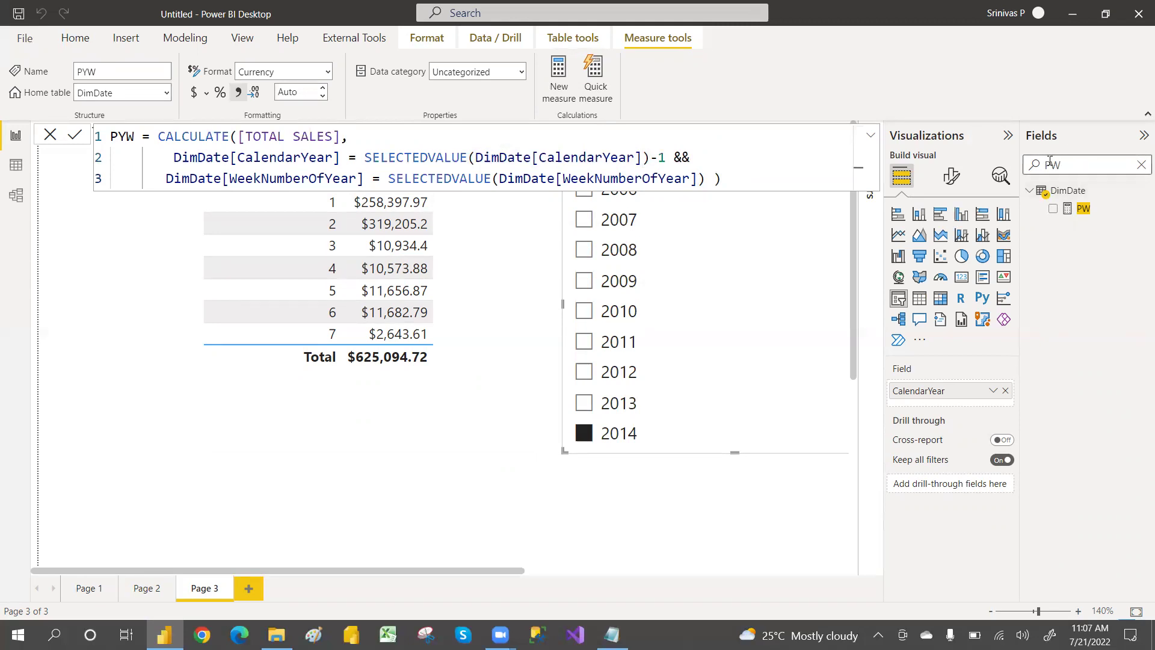
- Add the PYW measure to the Page 3 table and widen the table slightly to fit the new column
click(1050, 161)
text(Y)
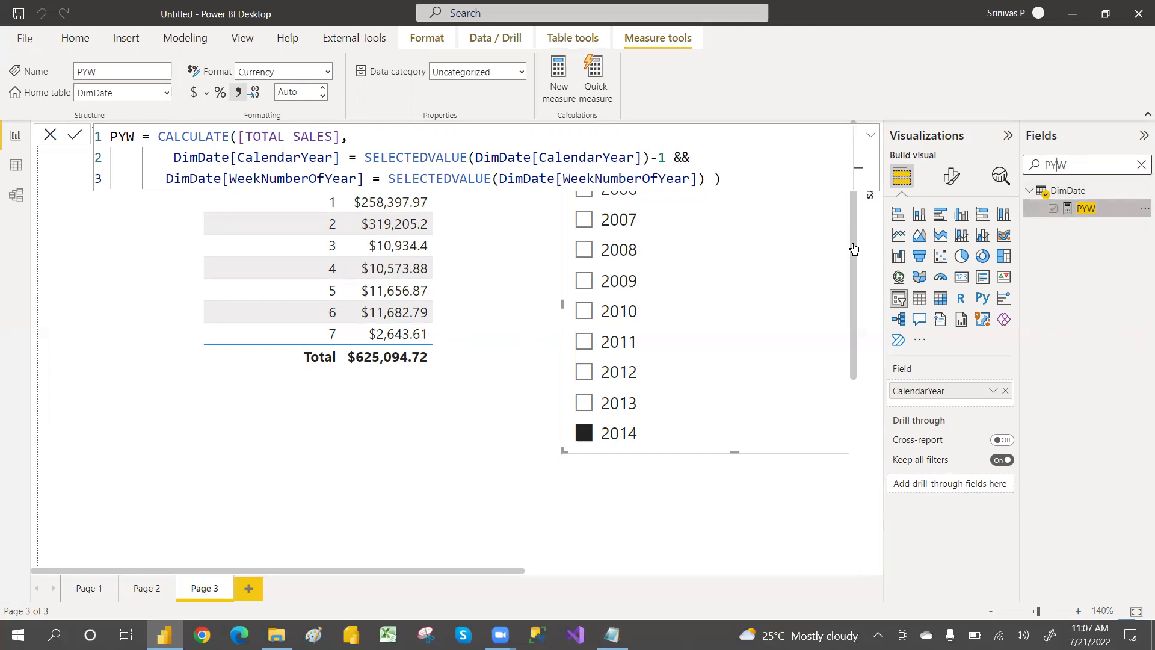
click(512, 281)
click(1053, 208)
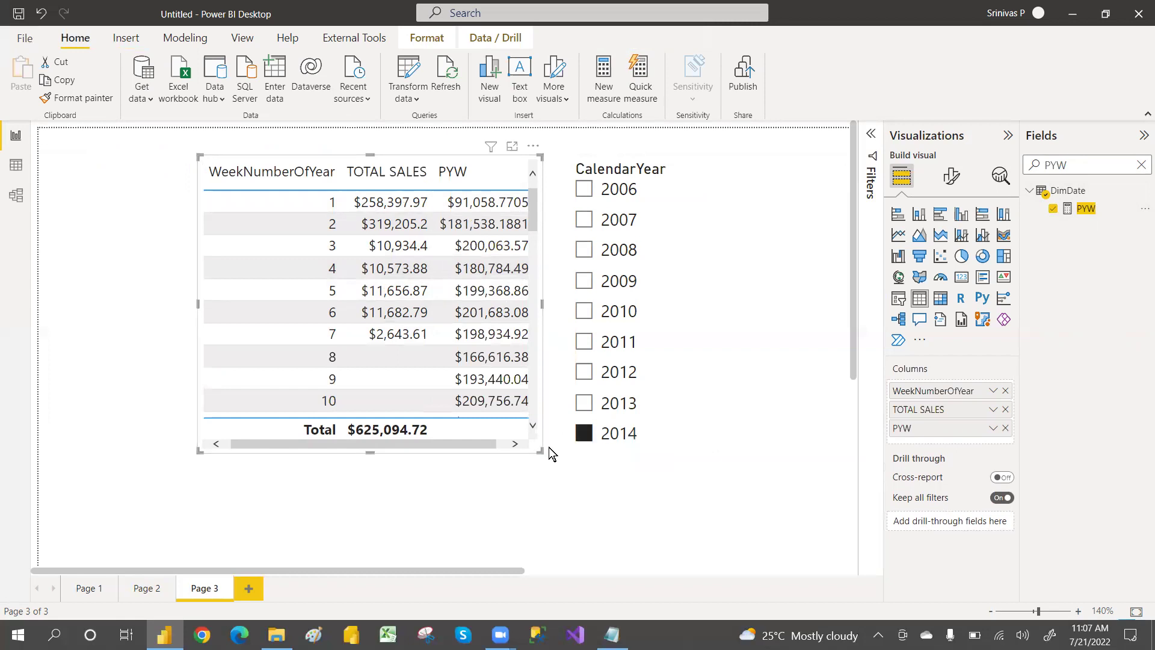
drag(549, 448, 551, 449)
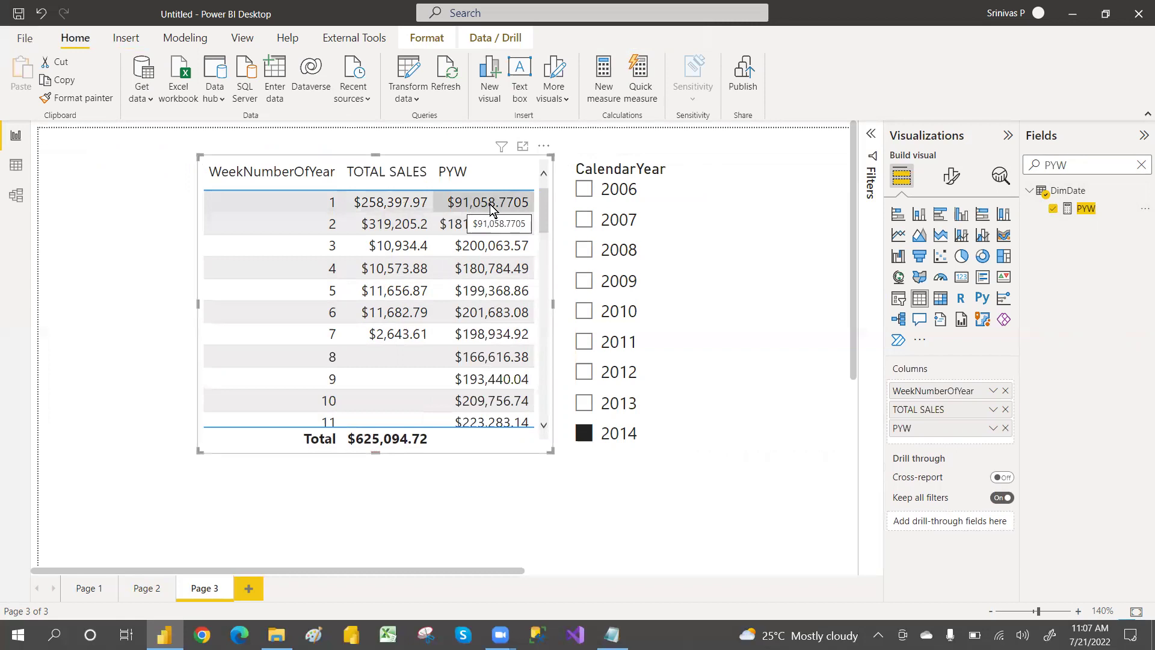
- Filter the Page 2 table to 2013 and compare its weekly TOTAL SALES with the PYW values on Page 3
click(150, 590)
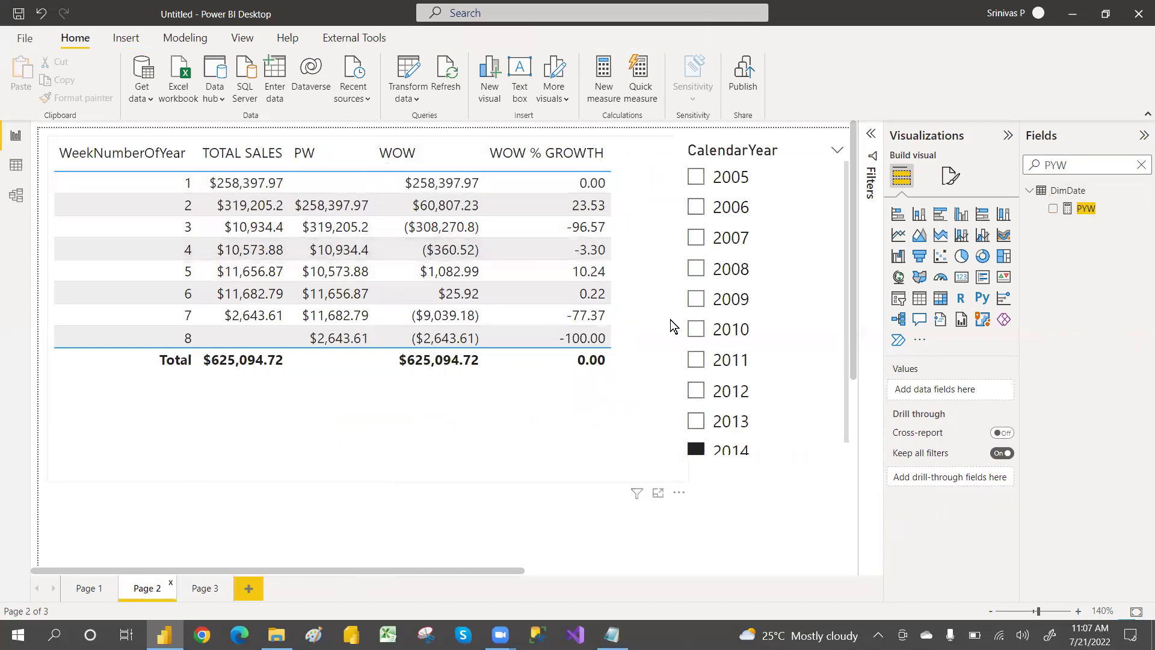
click(697, 422)
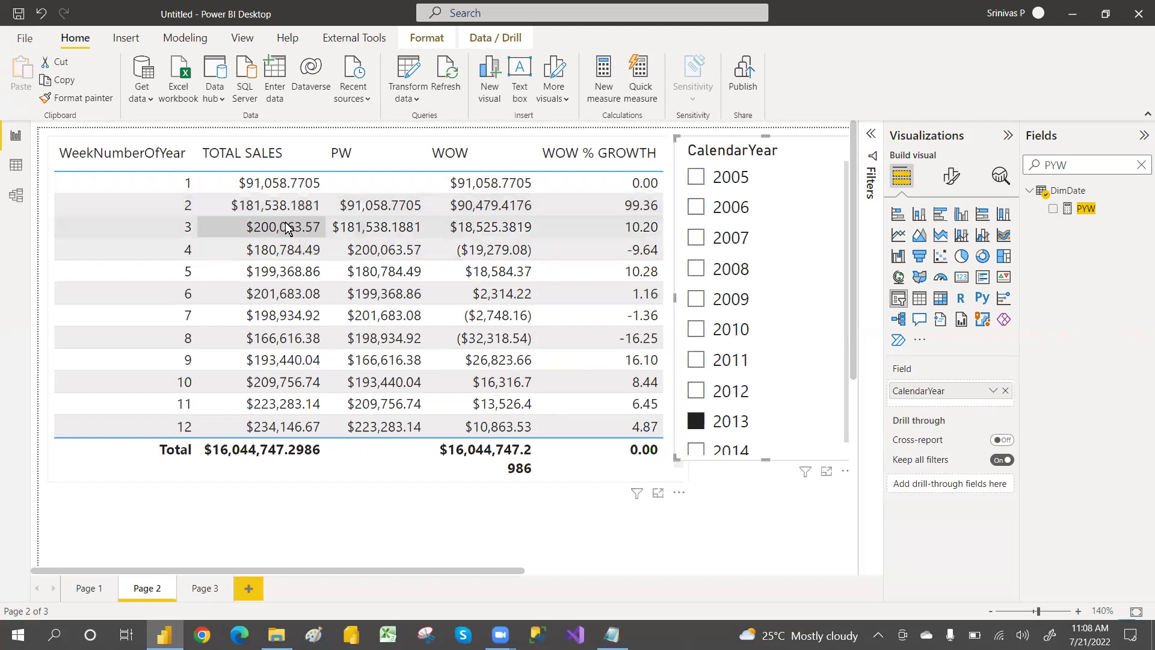
click(205, 589)
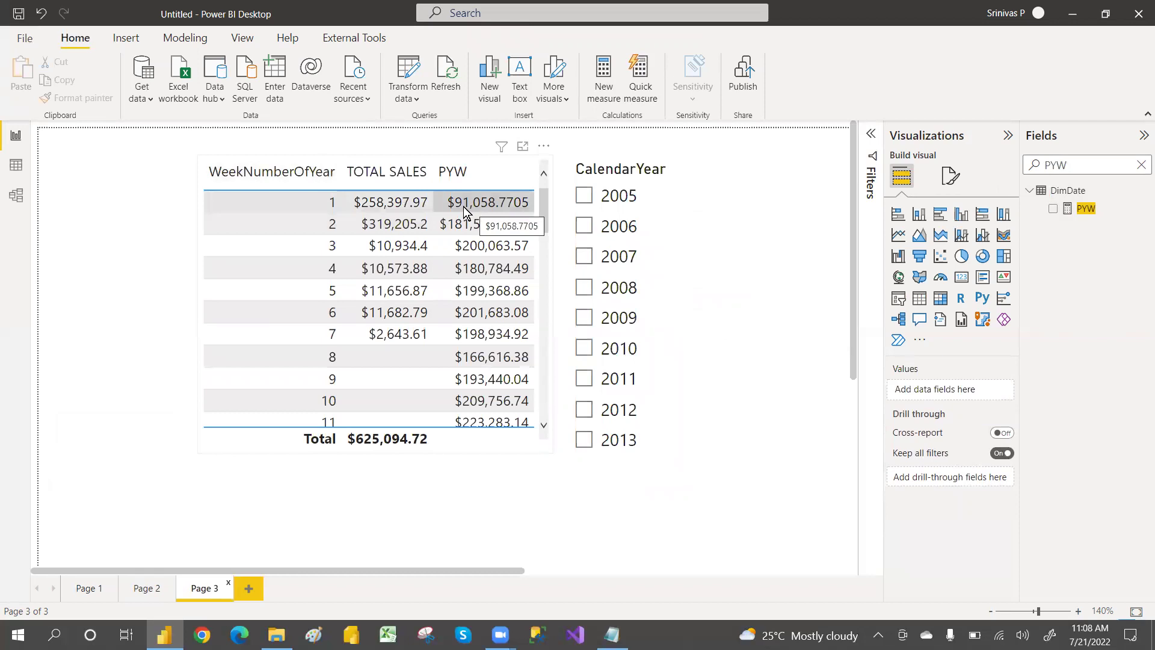
click(144, 589)
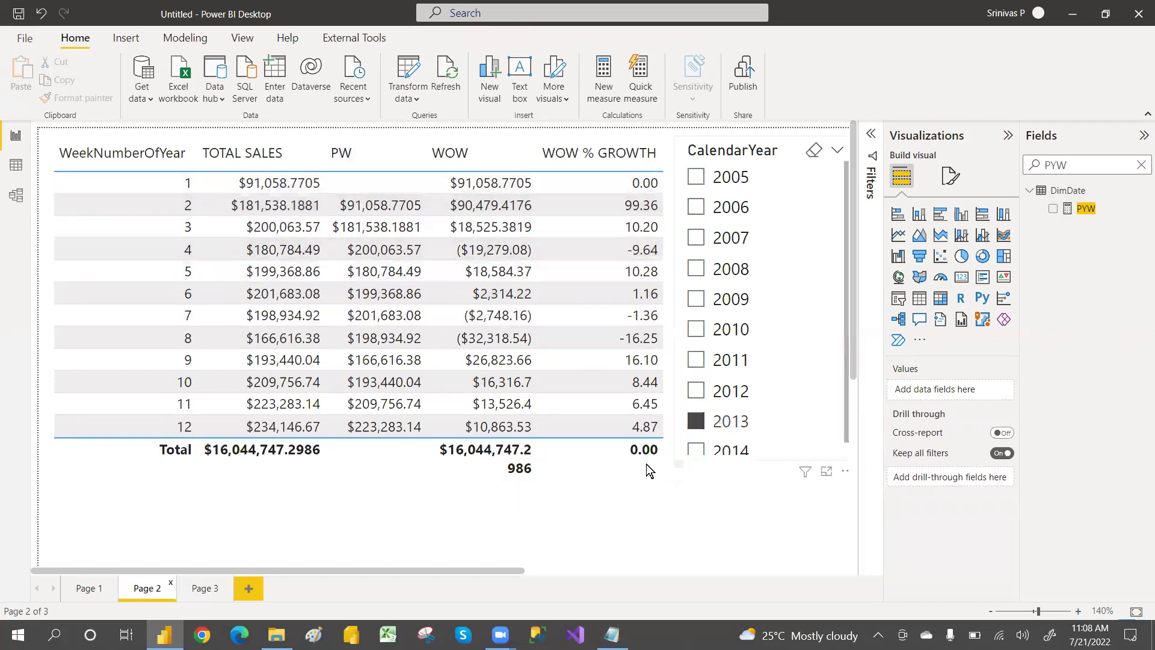
click(201, 595)
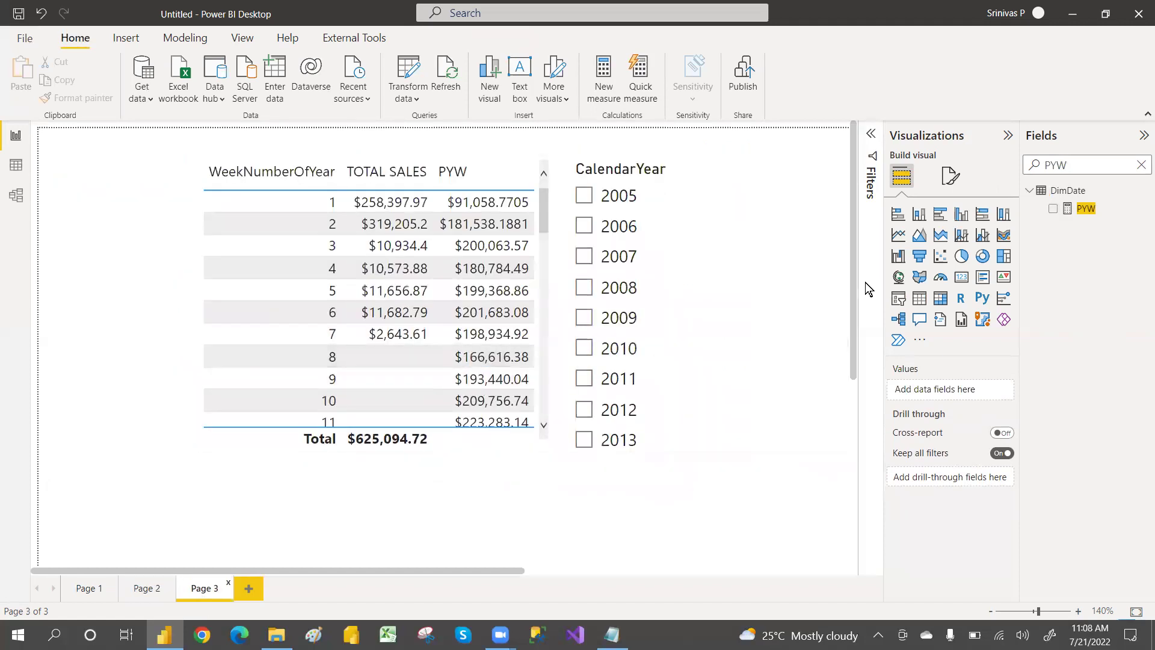
- Extend the Page 3 CalendarYear slicer downward so the 2014 option fits in its list
mouse_move(854, 297)
mouse_down()
mouse_move(856, 342)
mouse_move(854, 302)
mouse_up()
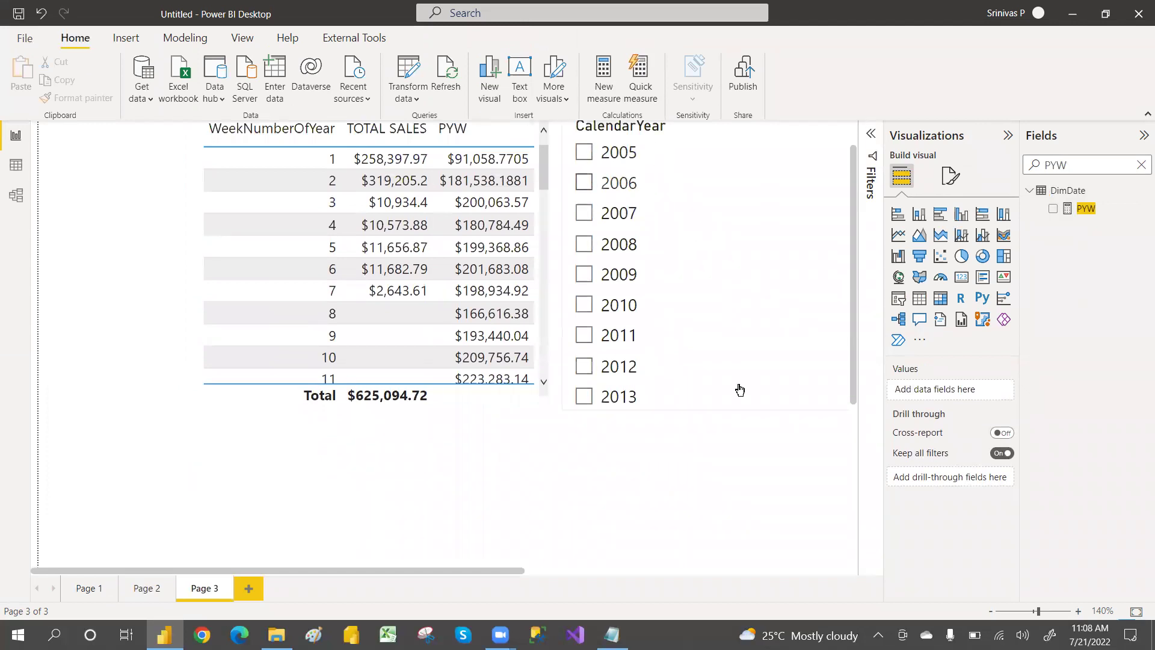
click(711, 406)
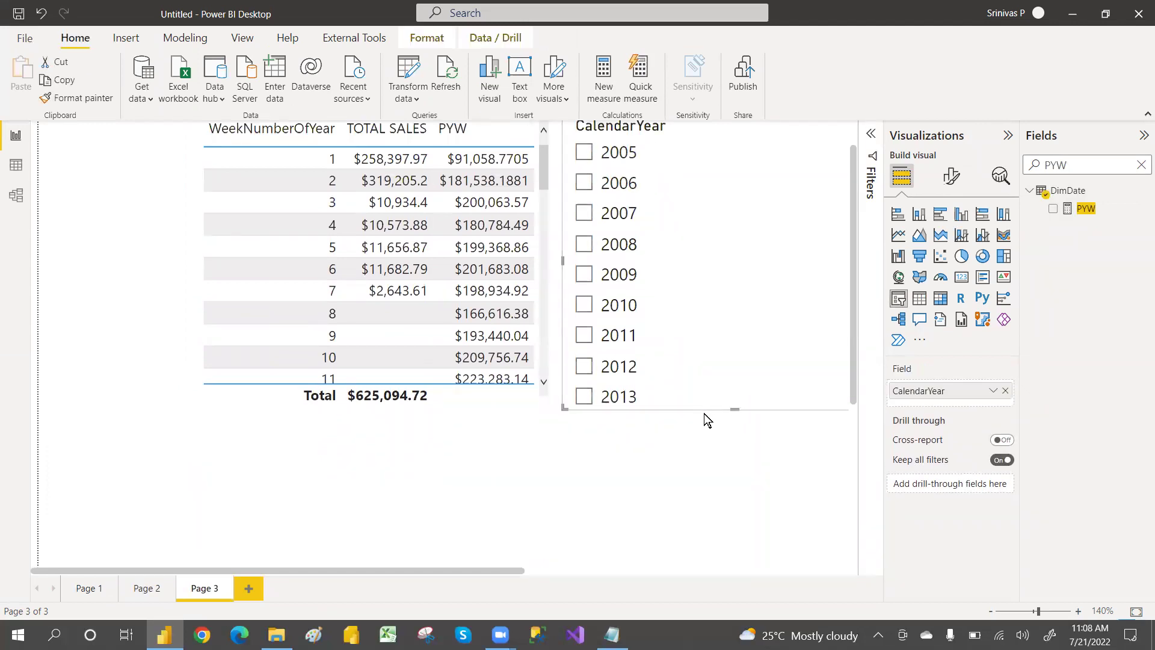
drag(733, 403, 734, 446)
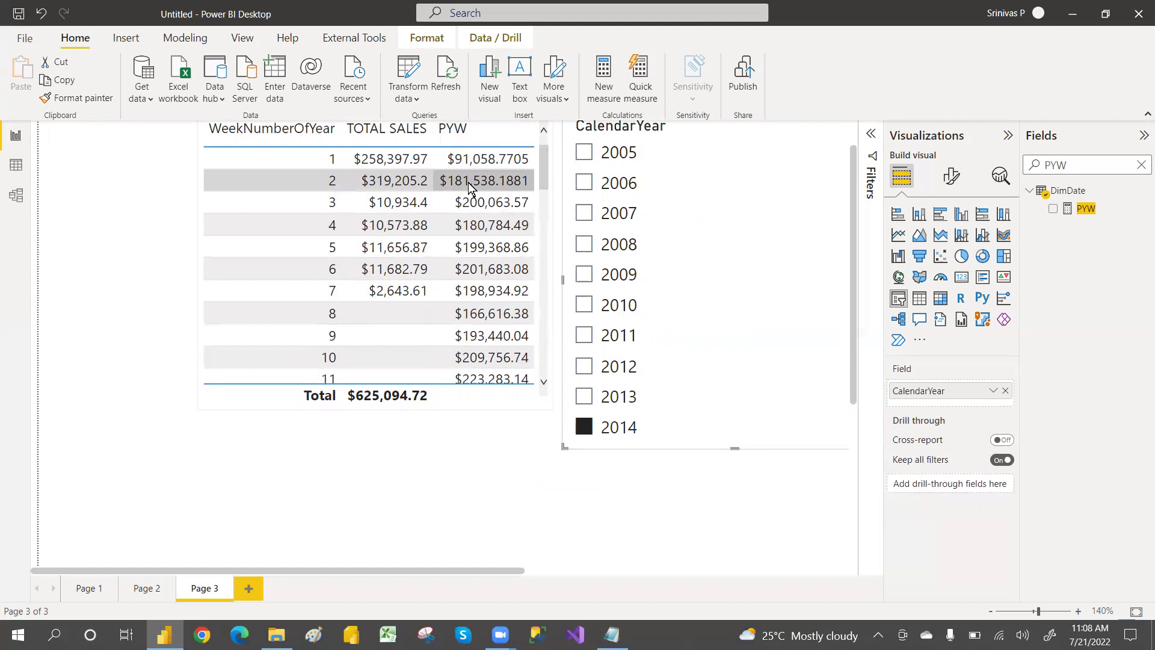
- Clear the field search and collapse the FactInternetSales table in the field list
click(1142, 165)
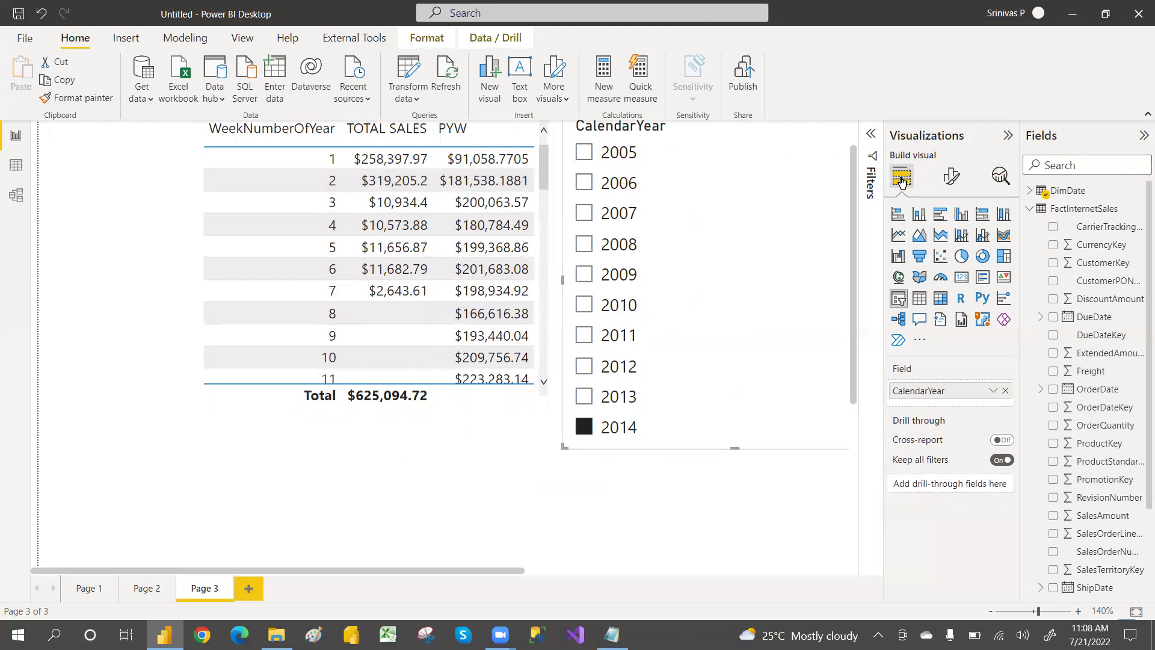
click(1026, 209)
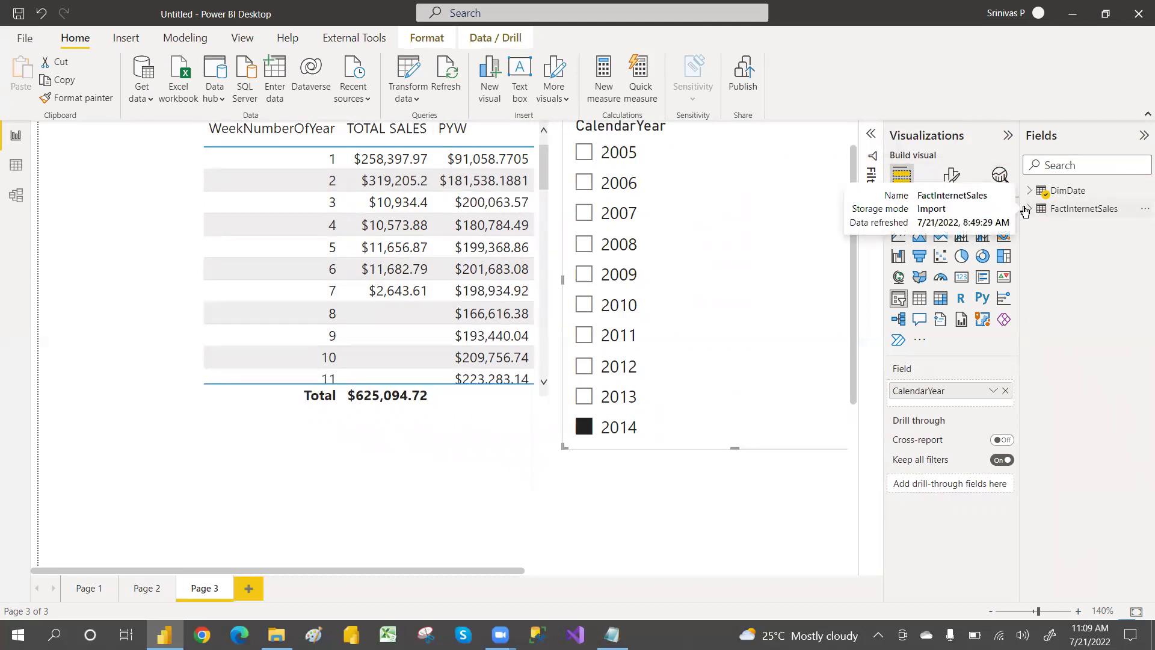